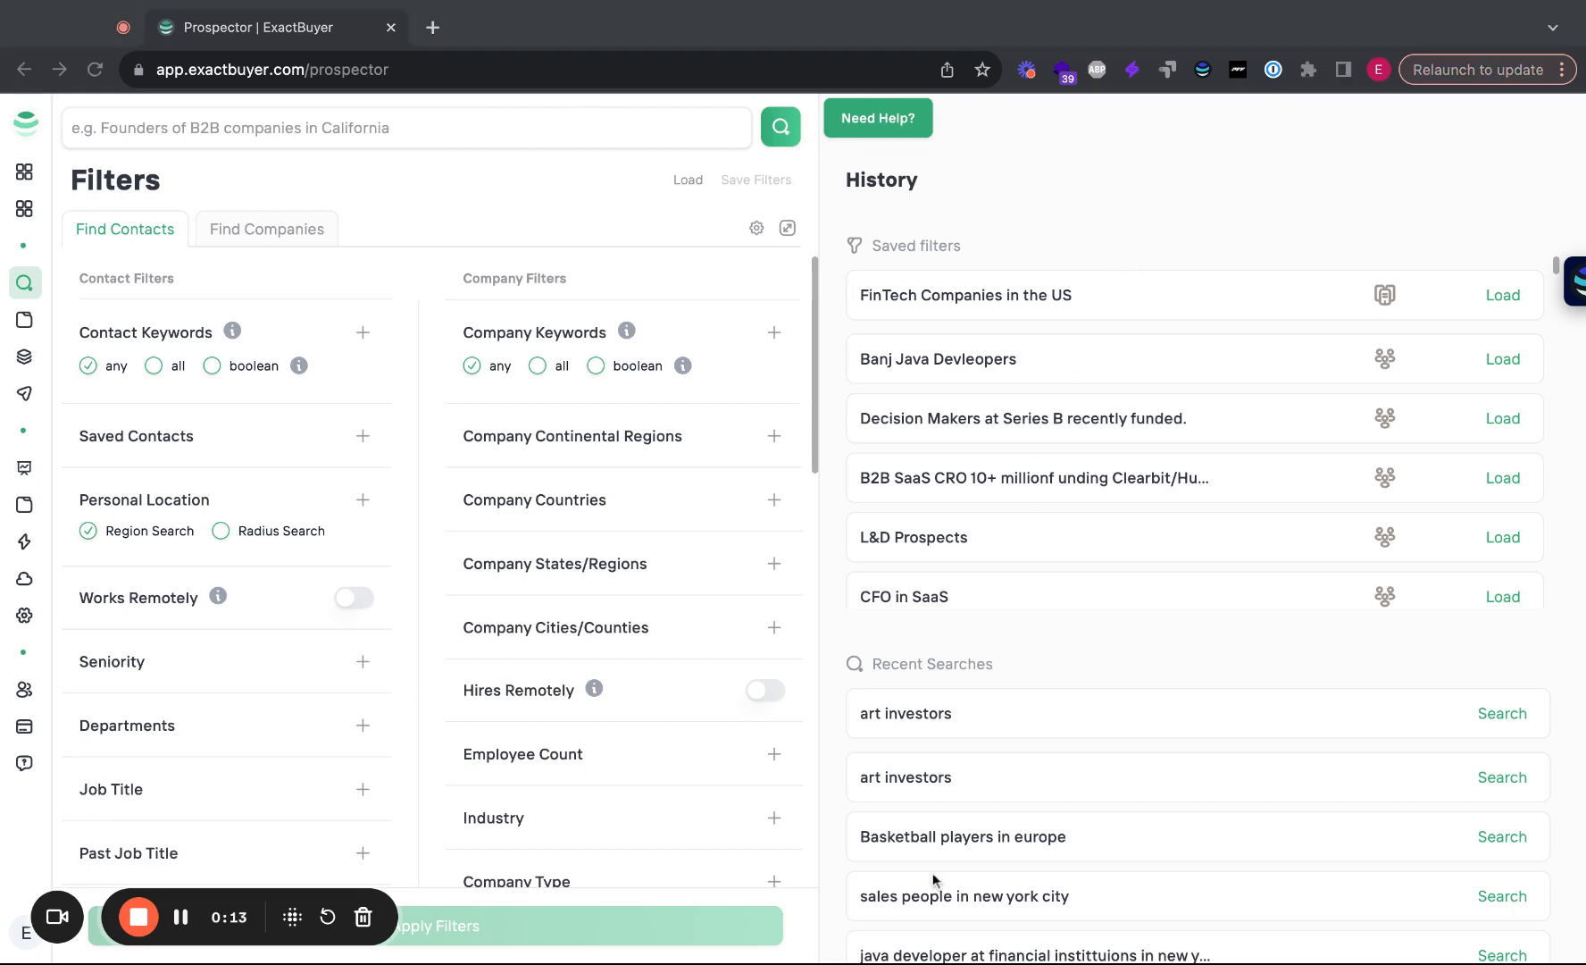
Run an AI prospect search using the example query "Sales Development Representatives in California"
left_click(1171, 228)
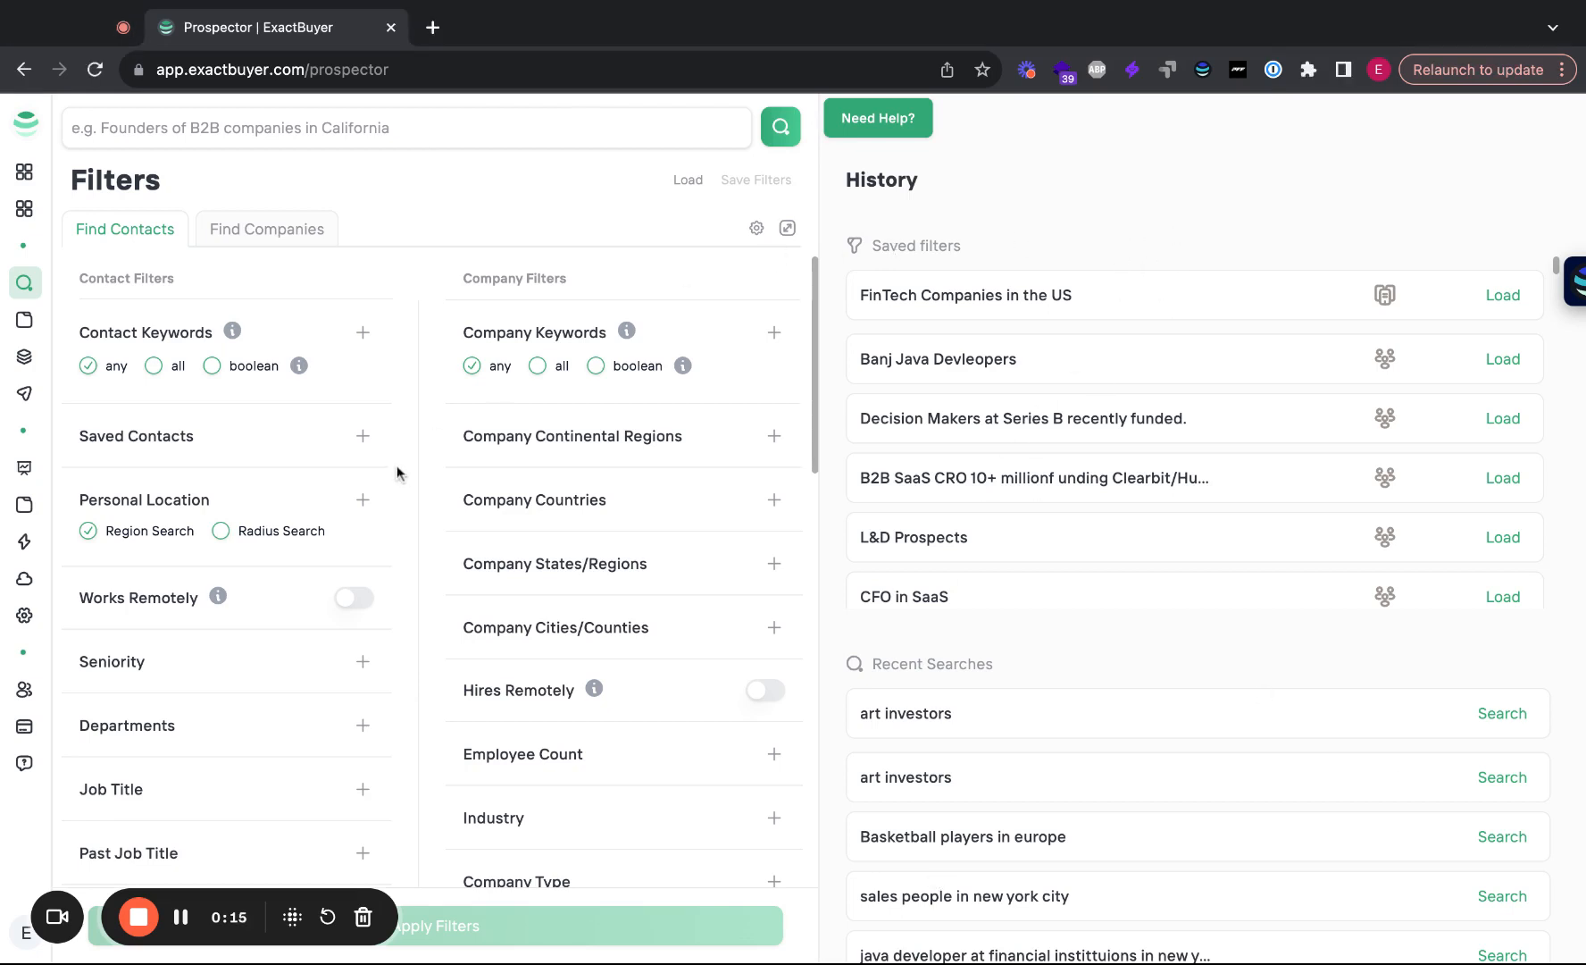
left_click(233, 137)
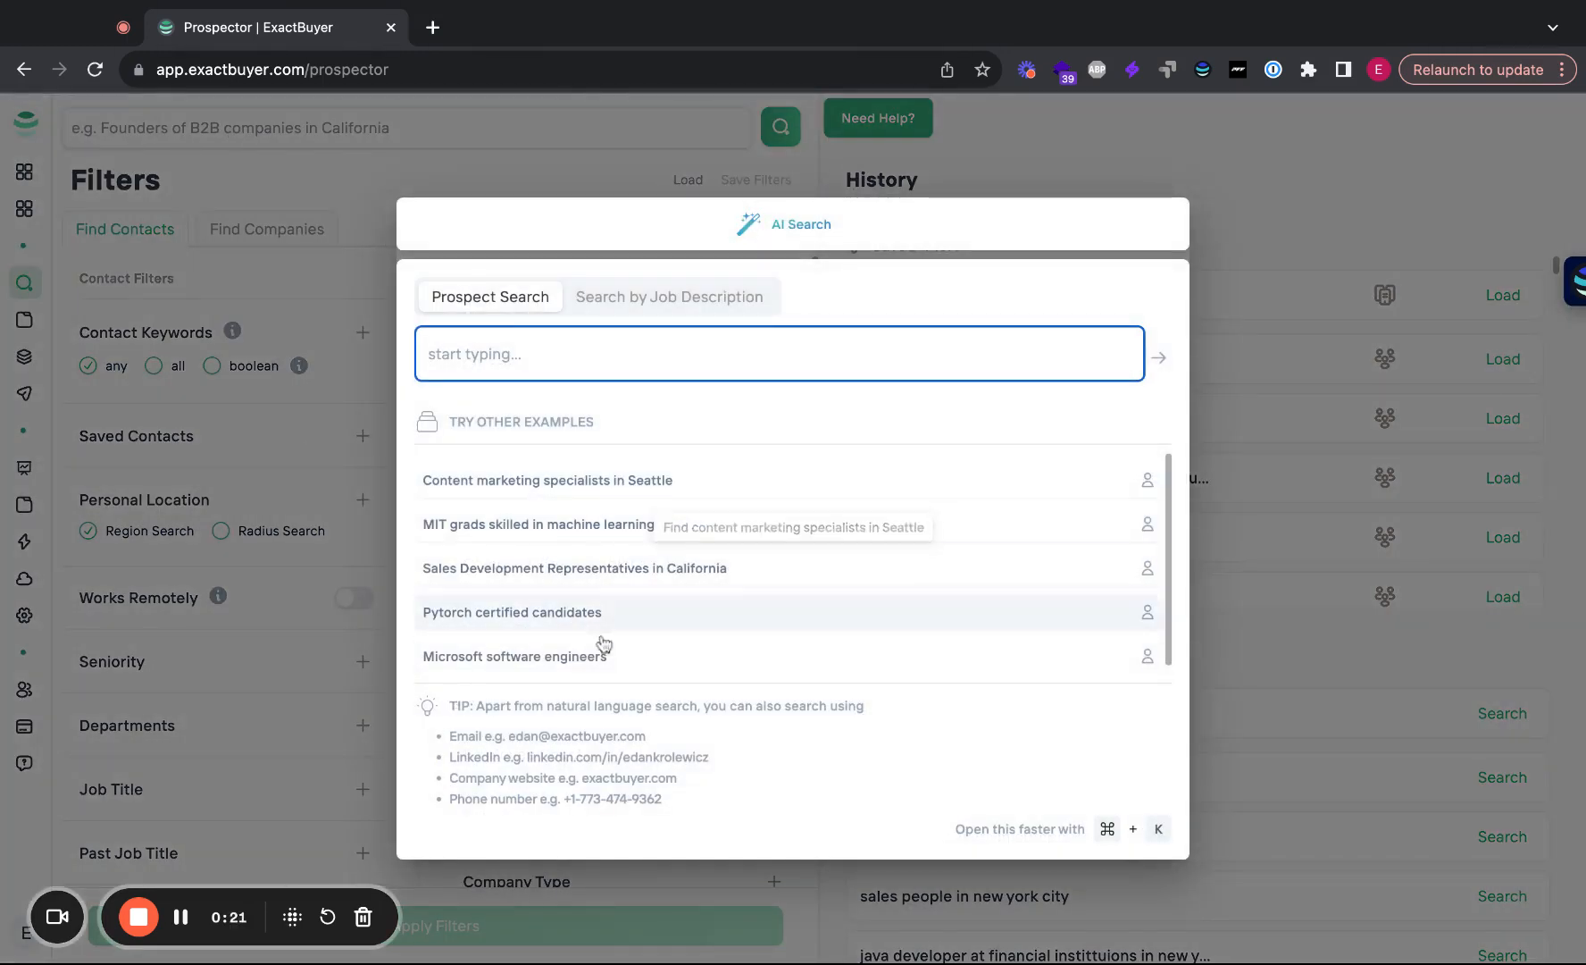
left_click(630, 576)
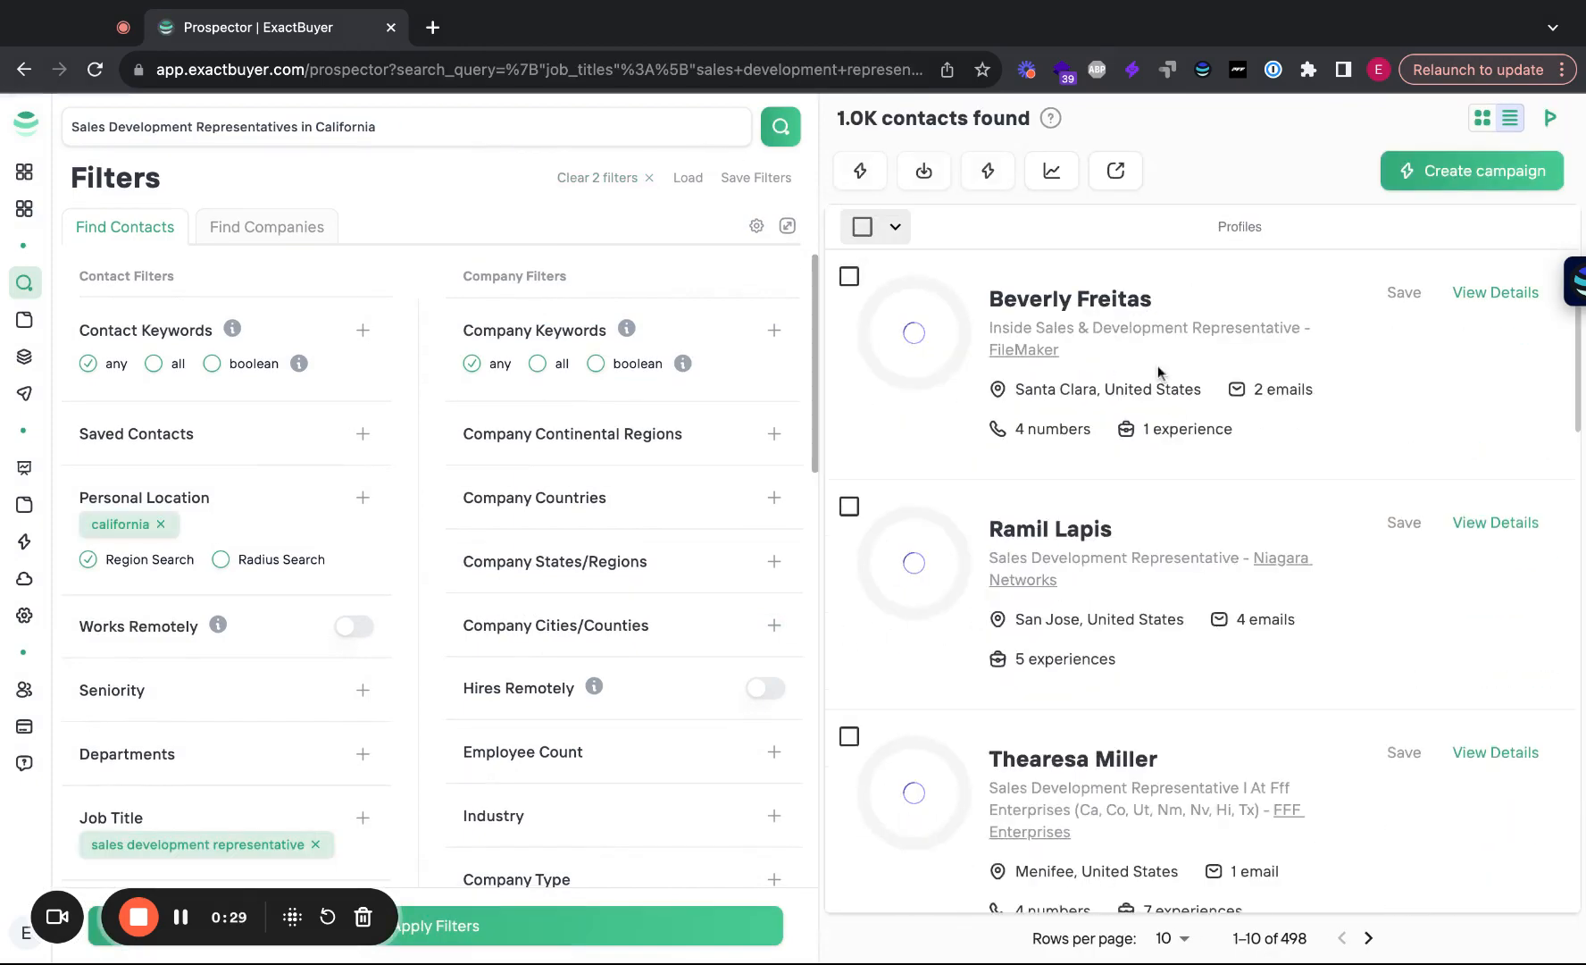
scroll(1315, 359, "down", 1)
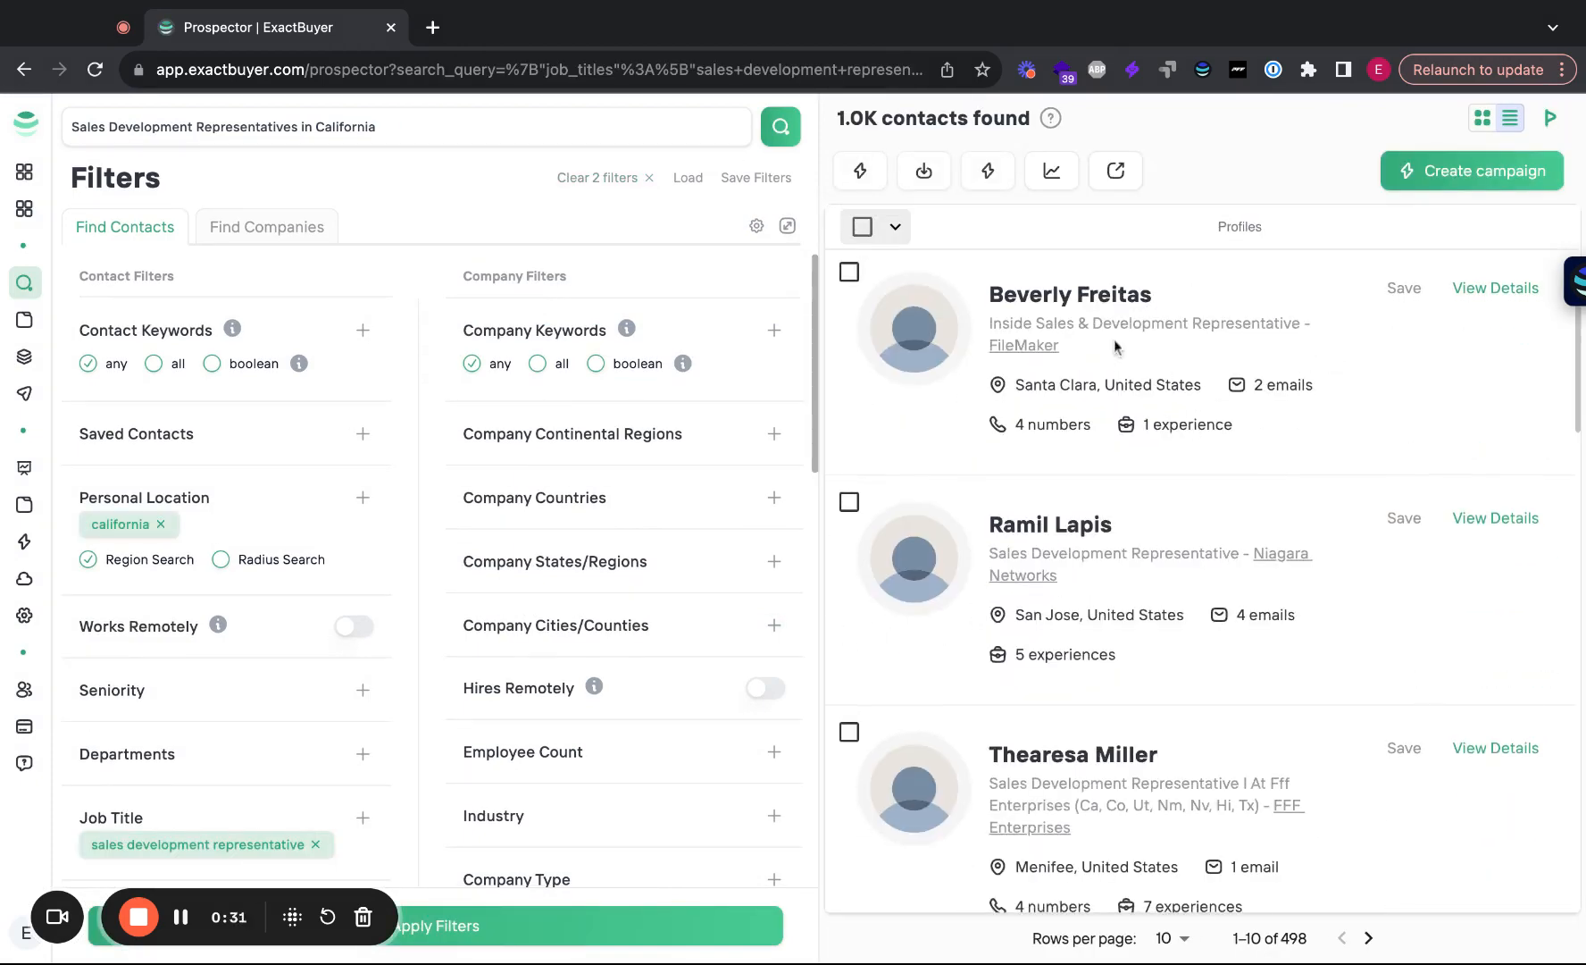
Add "SDR" to the Job Title filter alongside sales development representative and apply the filters
scroll(259, 500, "down", 1)
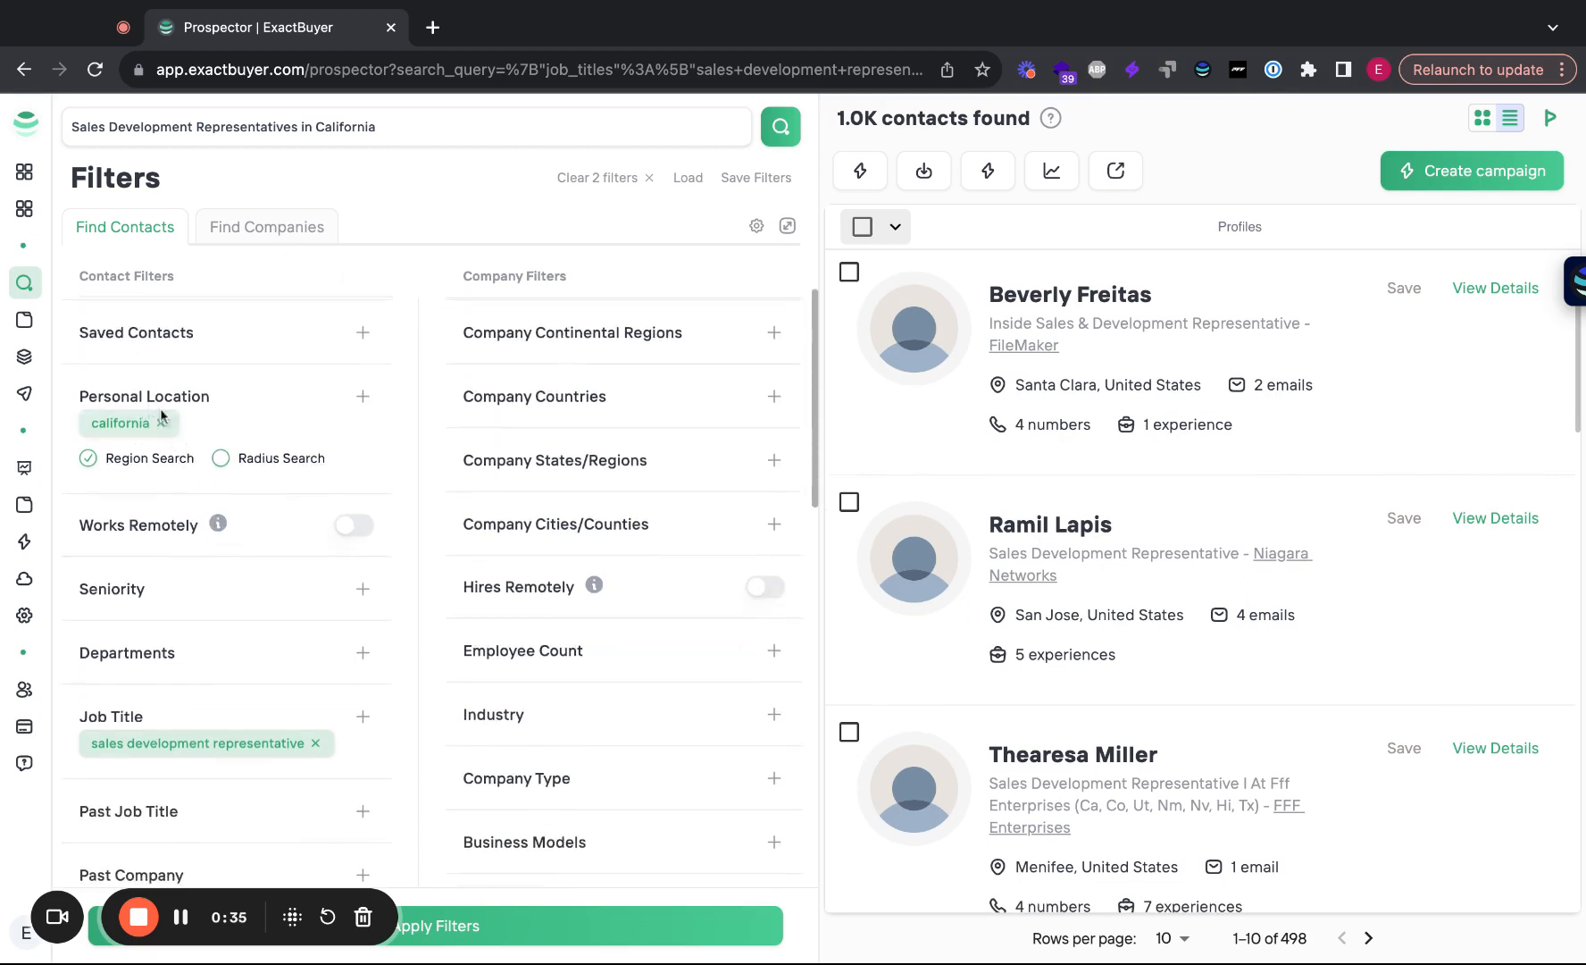
scroll(272, 565, "down", 2)
scroll(245, 626, "down", 1)
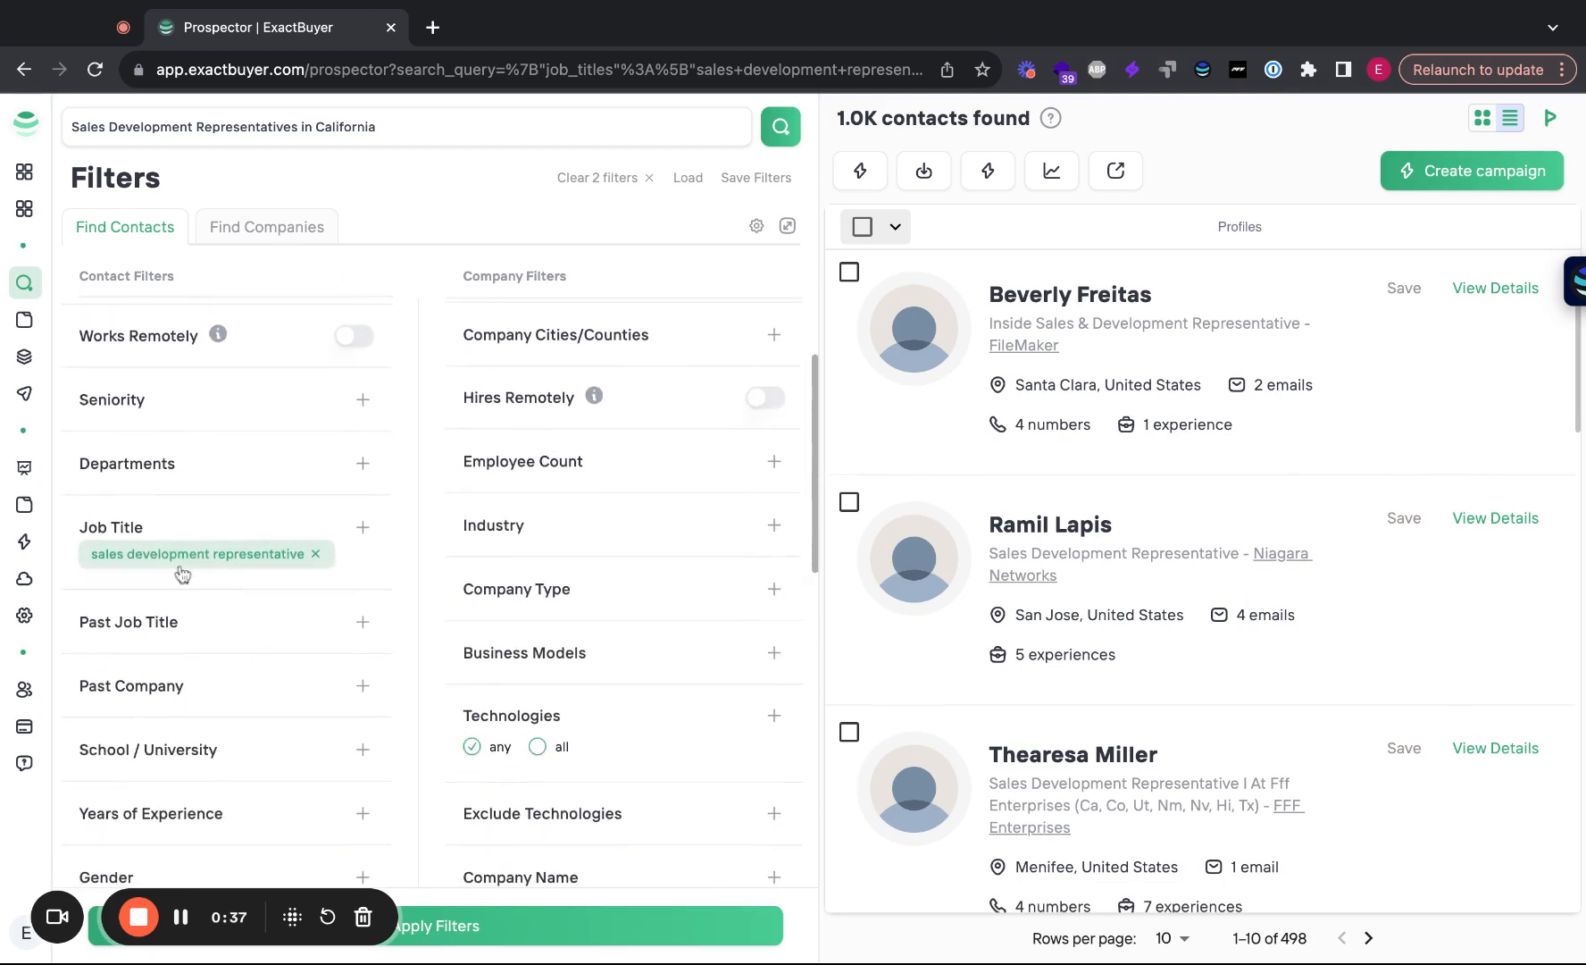
left_click(177, 532)
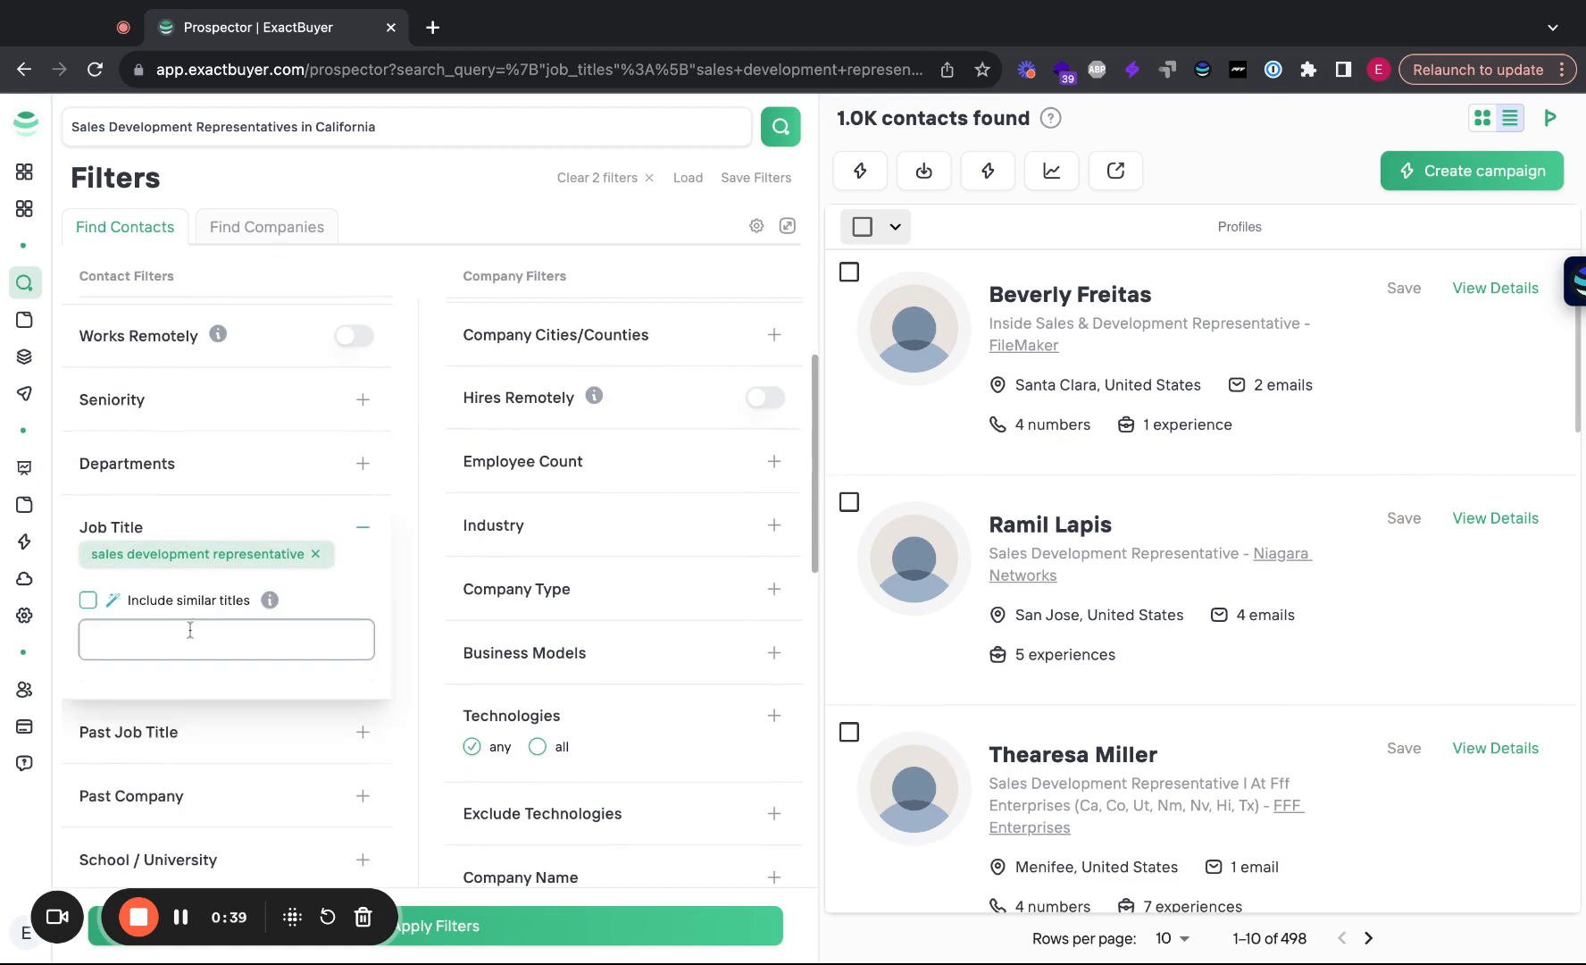
type("SDR")
key("Return")
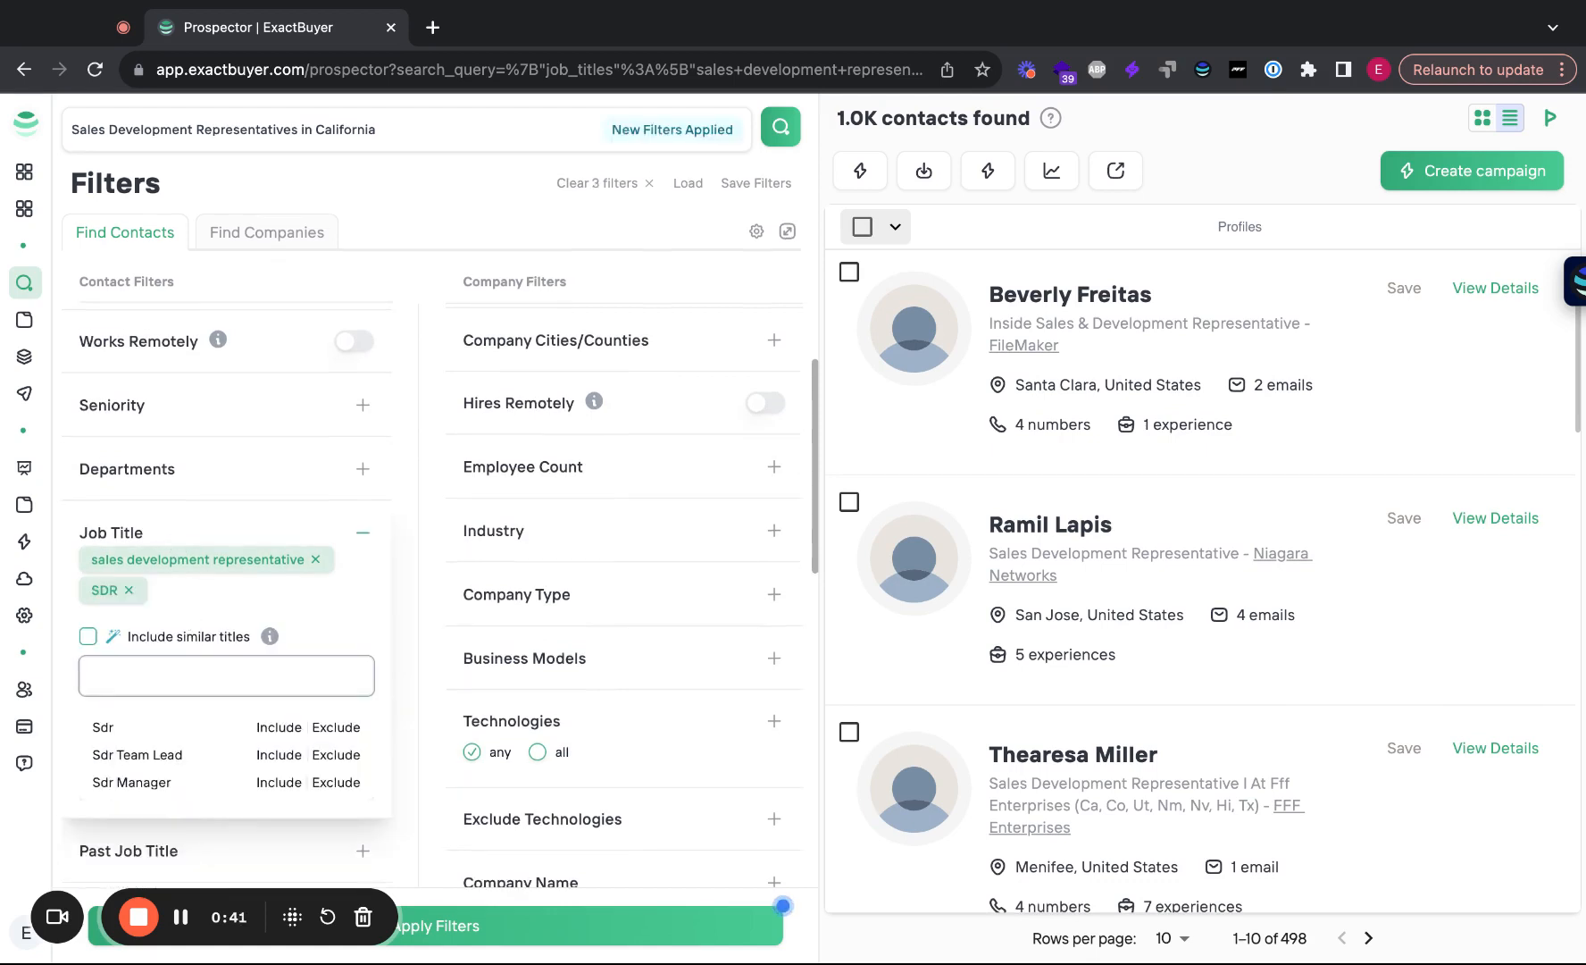
left_click(518, 933)
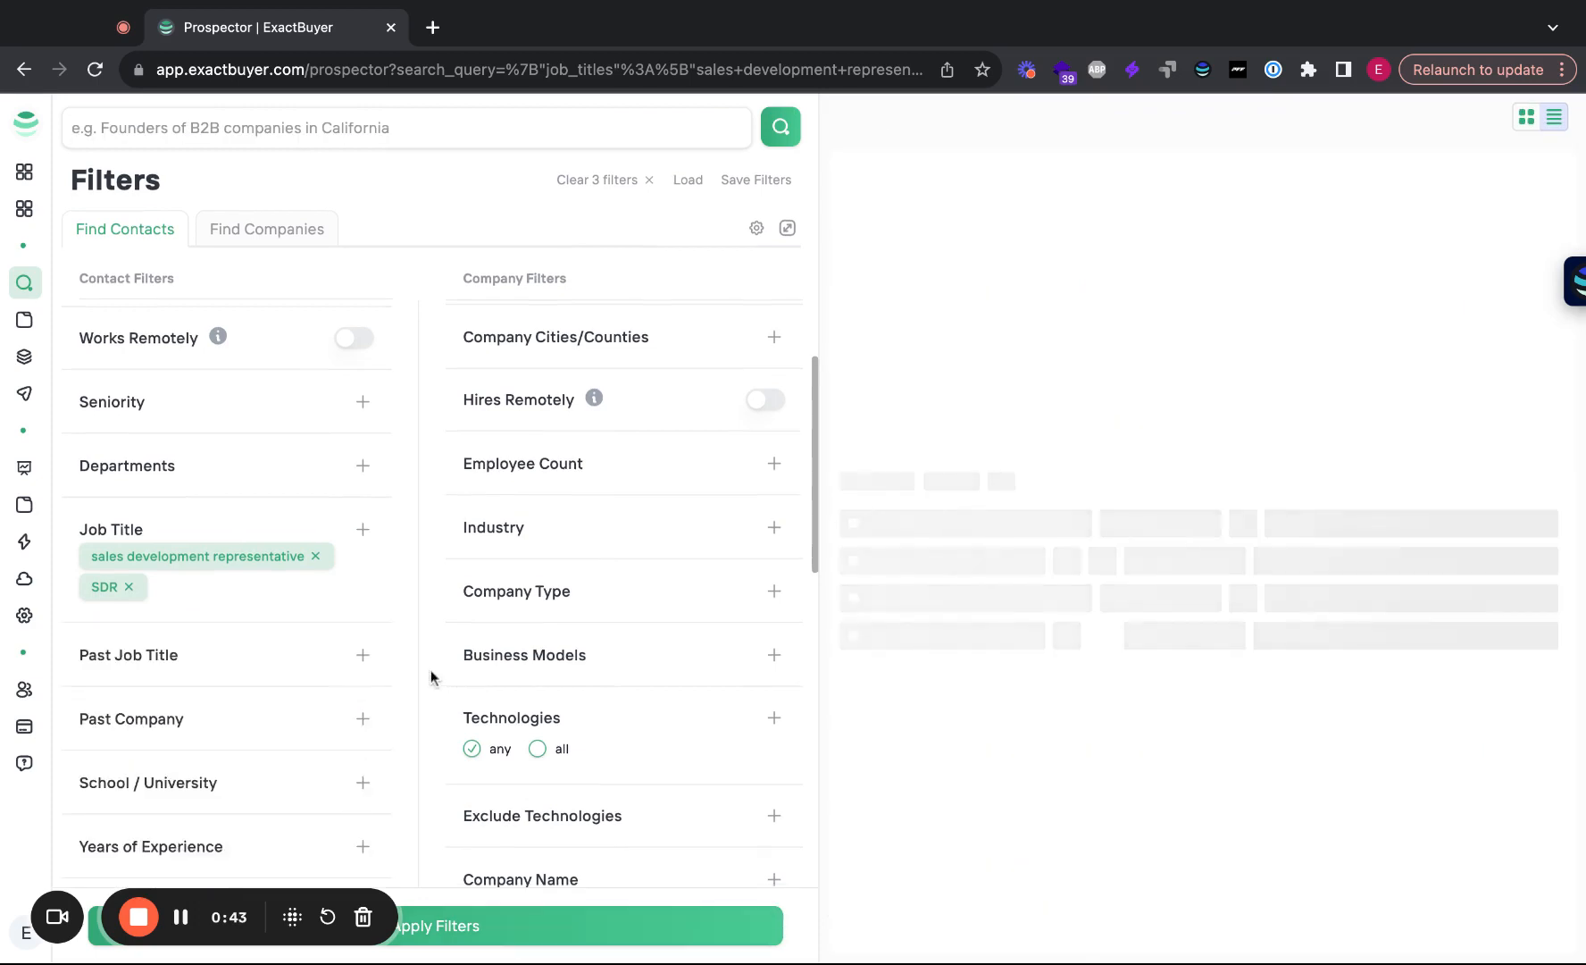
Look through the remaining contact filters, from past job title down to contact name
scroll(181, 700, "down", 6)
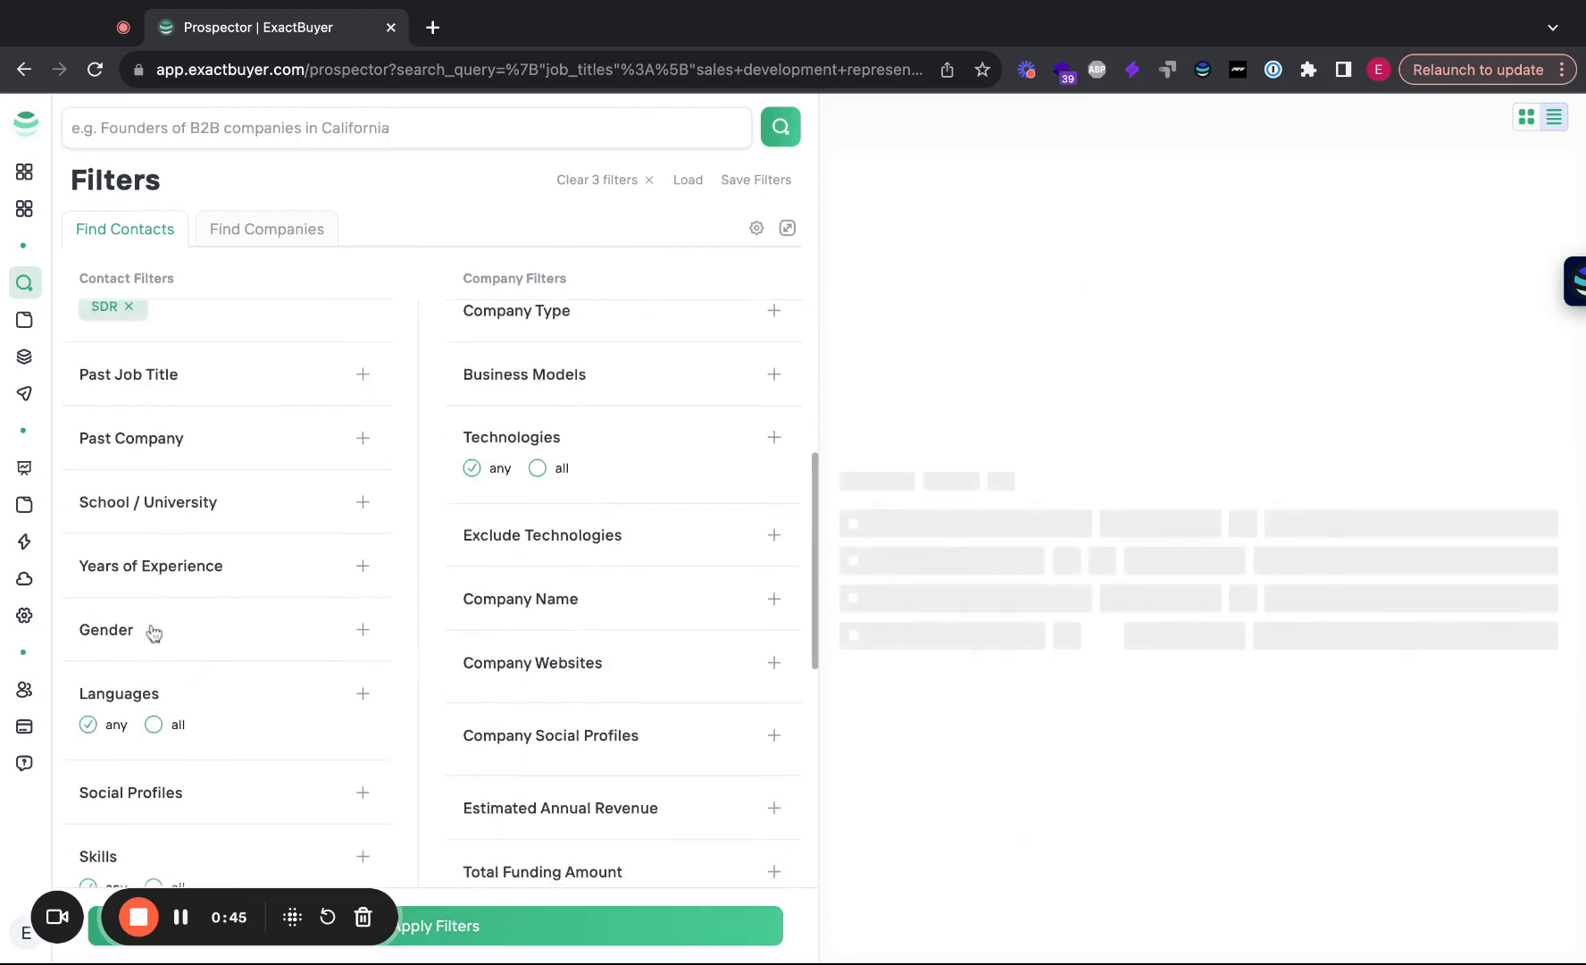
scroll(178, 639, "down", 2)
scroll(184, 752, "down", 7)
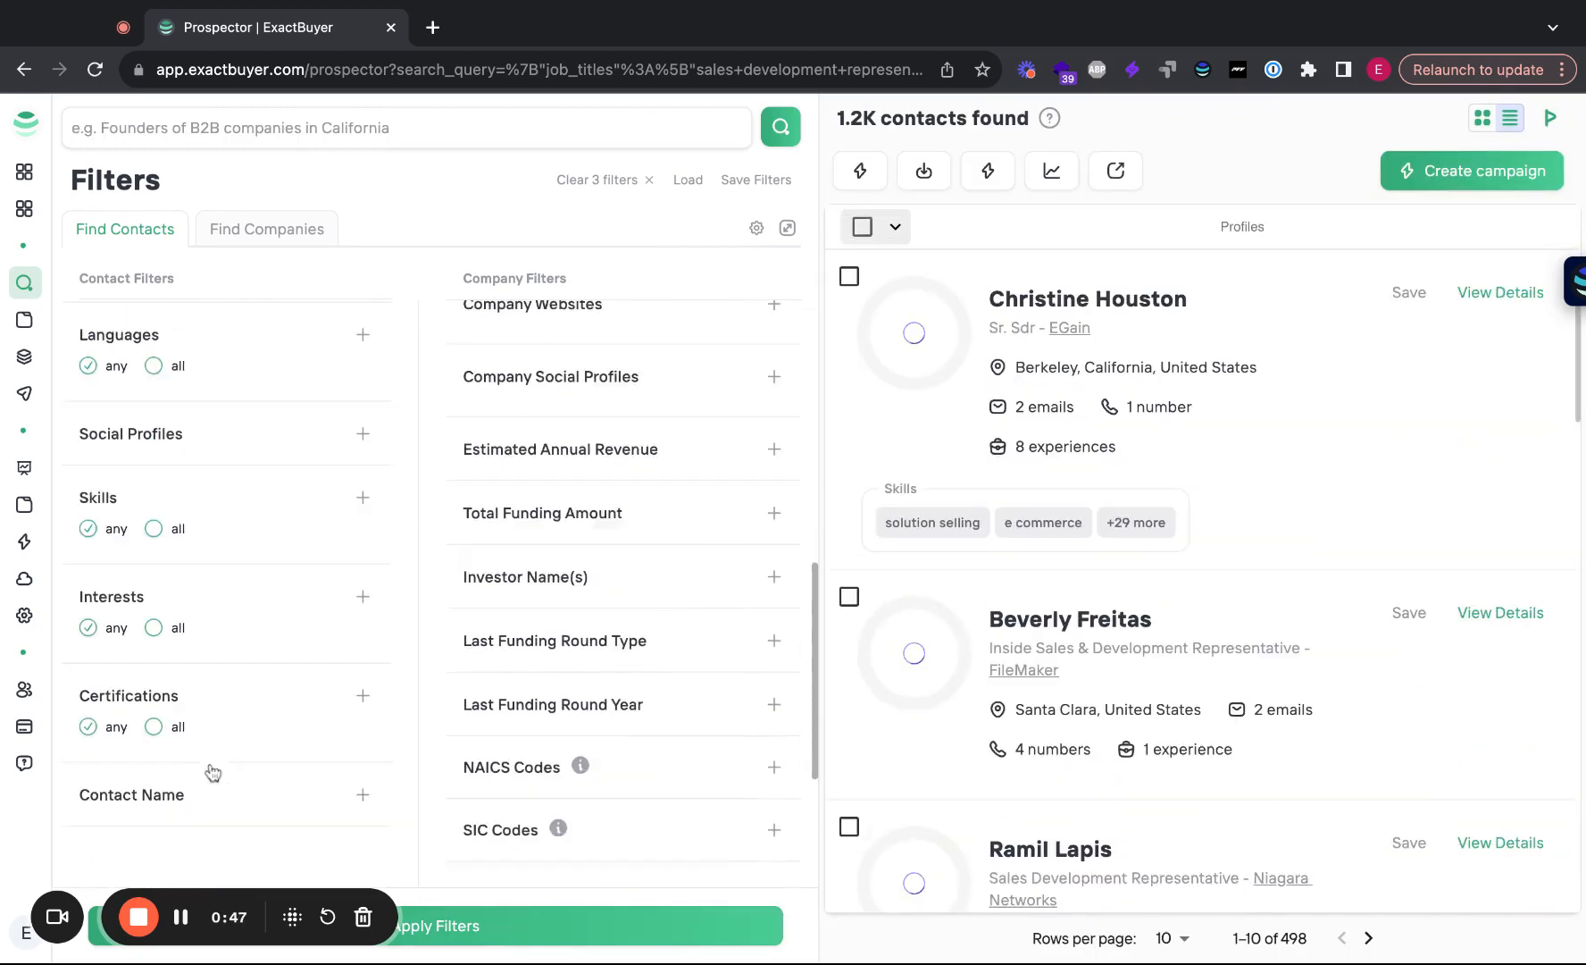
scroll(265, 670, "up", 15)
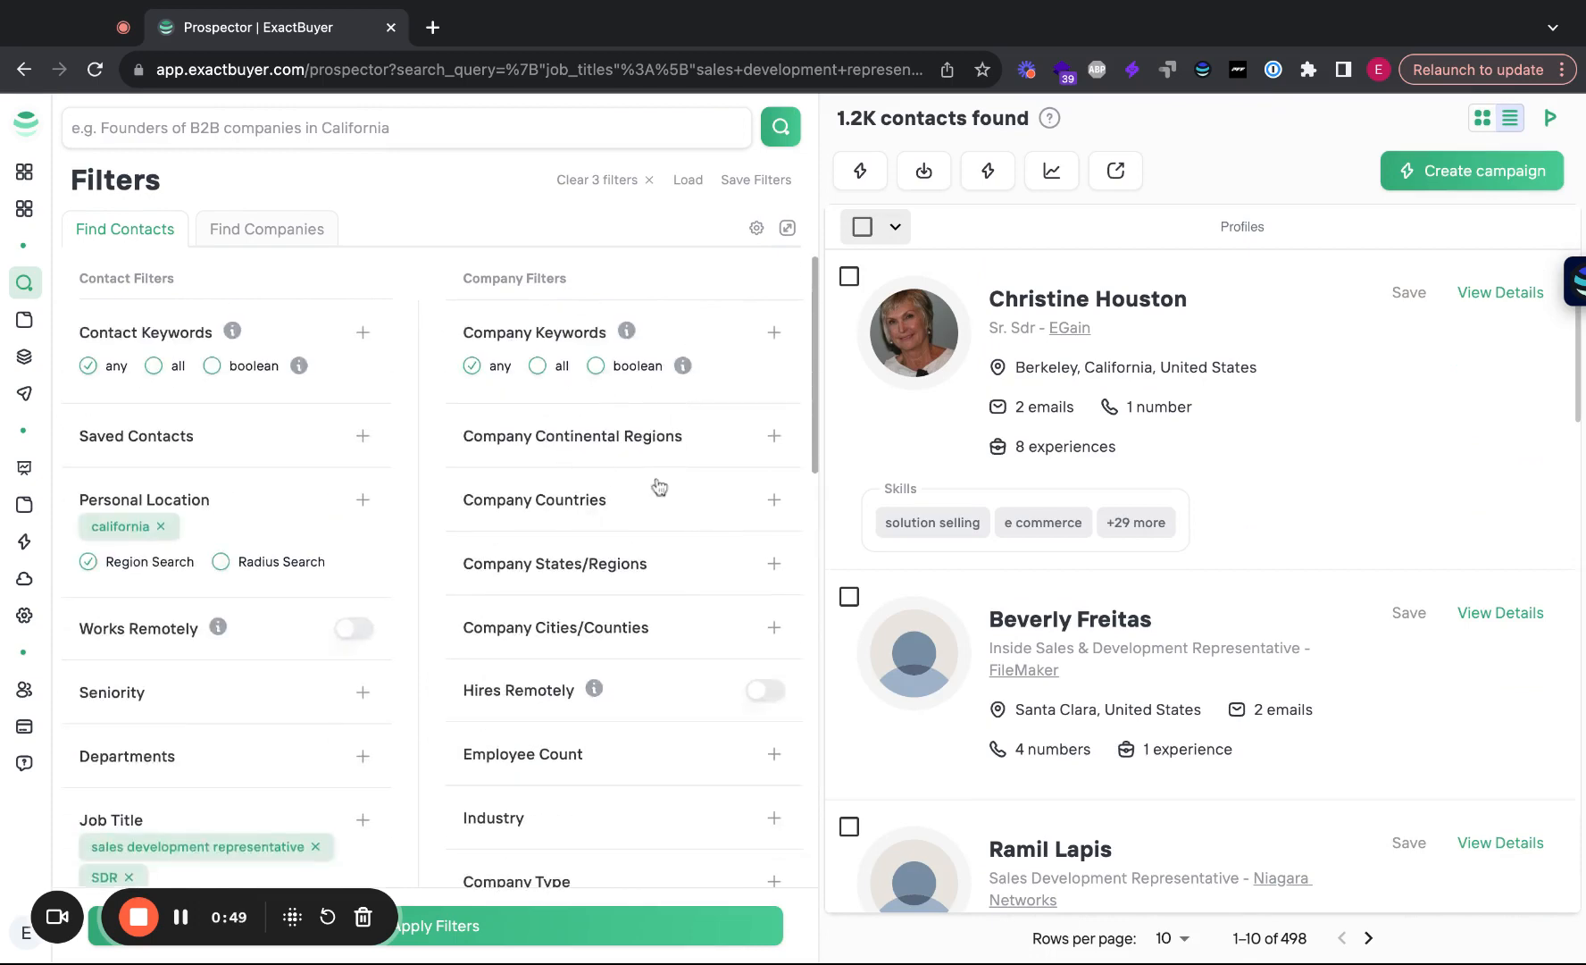
Examine the available company filters, including the options under Technologies and Company Websites and the funding and industry code filters
scroll(634, 564, "down", 1)
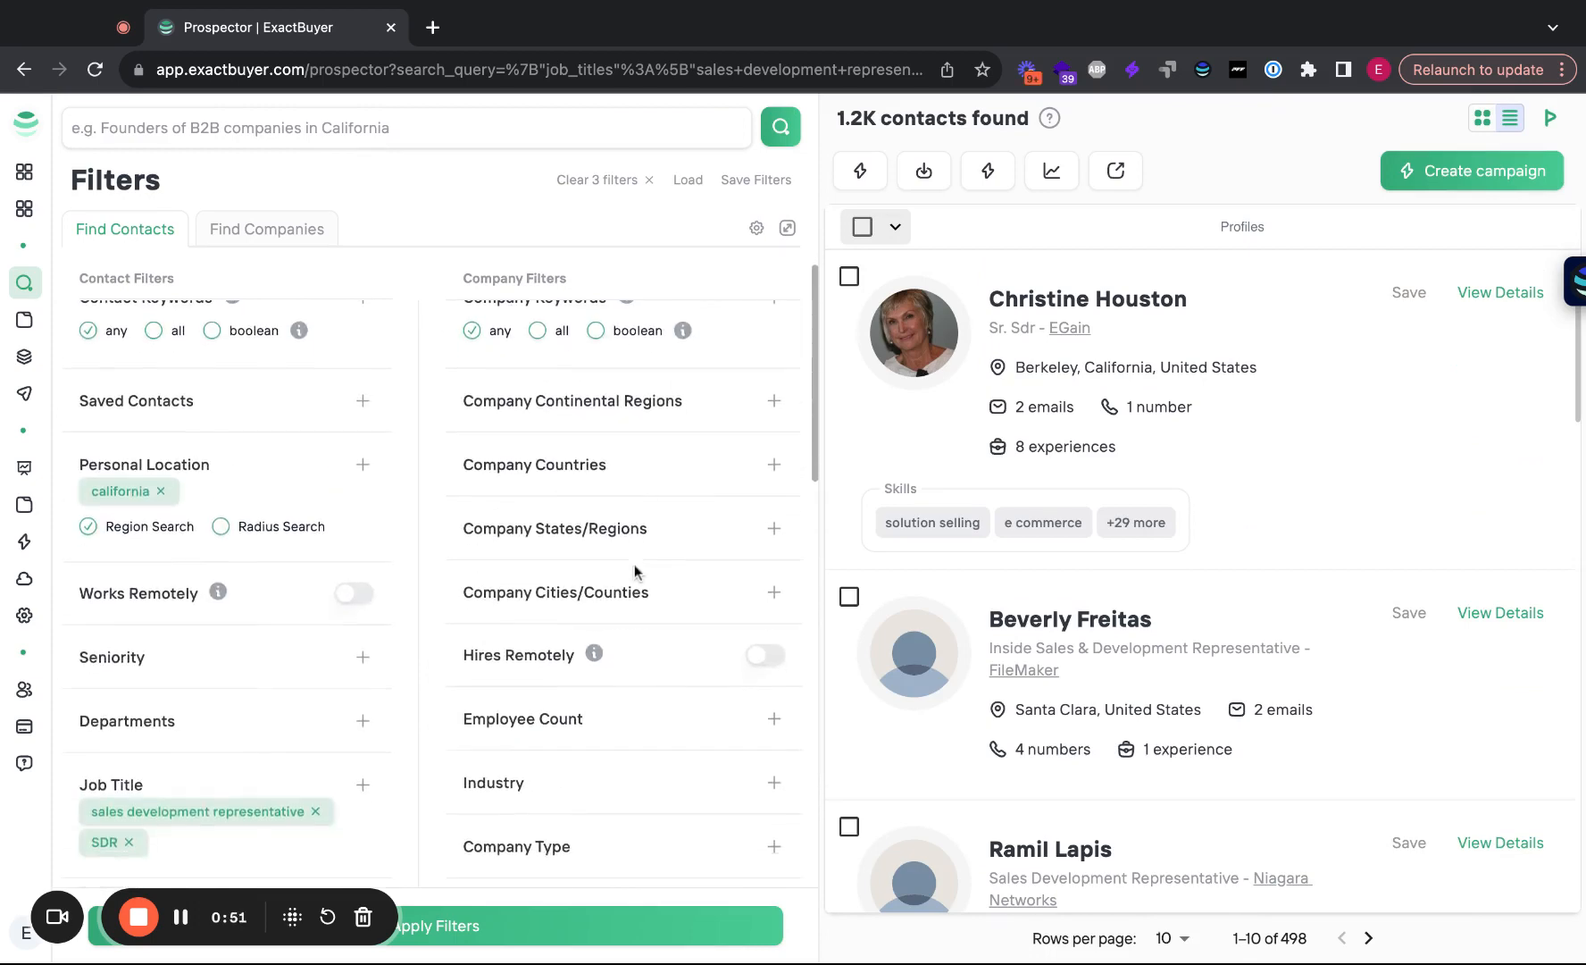
scroll(629, 576, "down", 6)
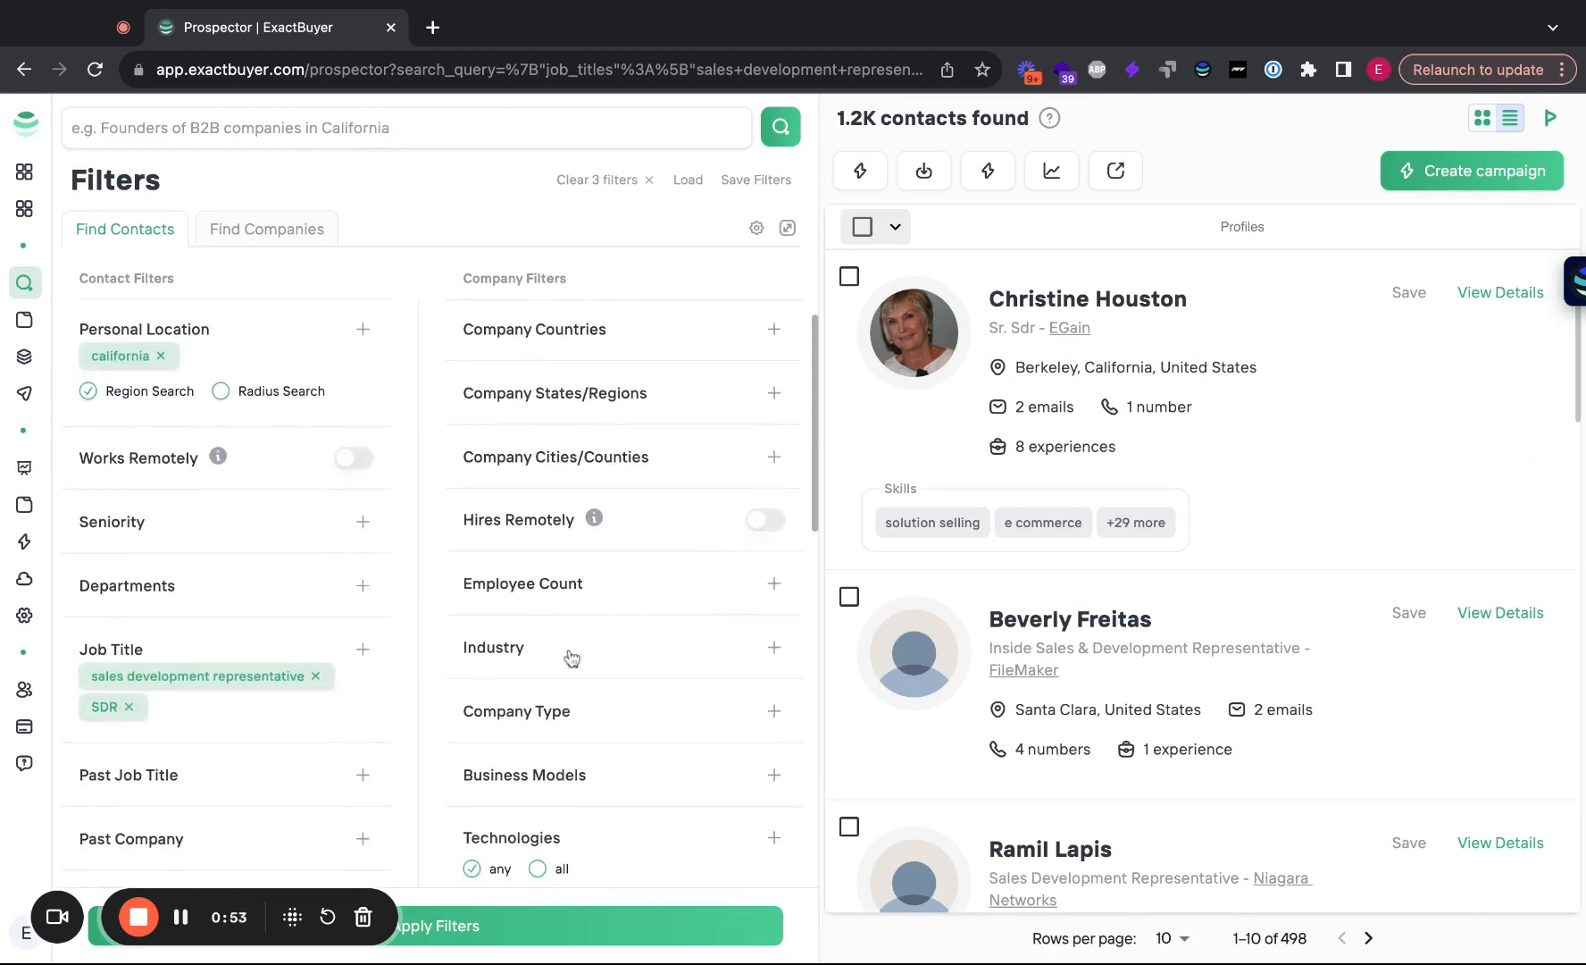
scroll(614, 790, "down", 7)
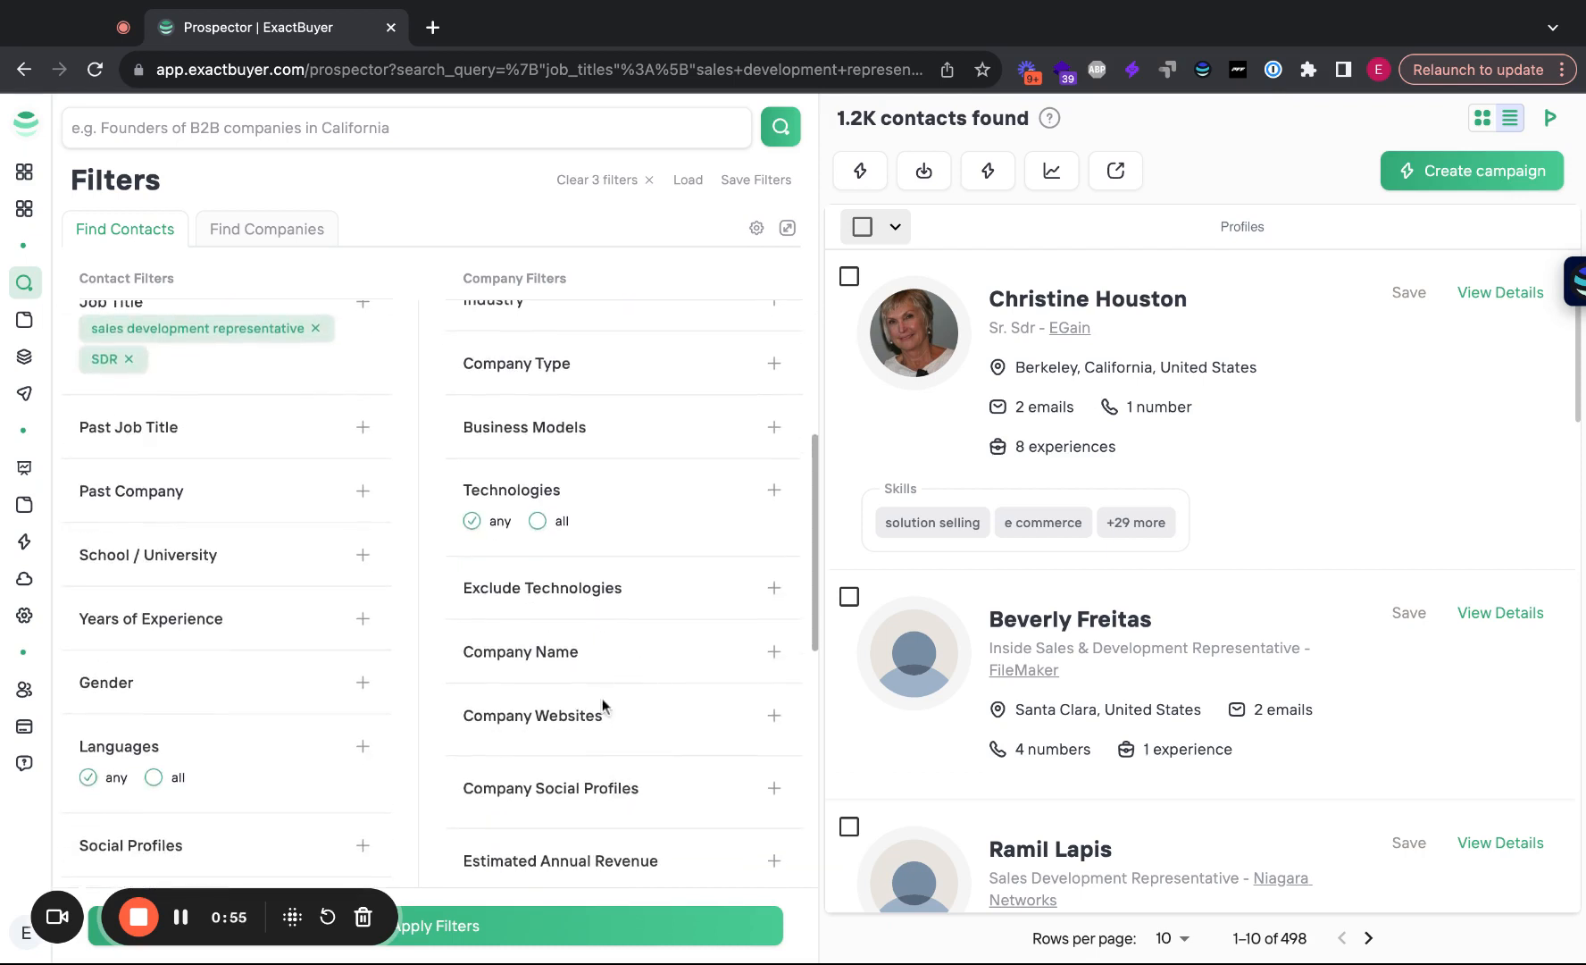
left_click(573, 499)
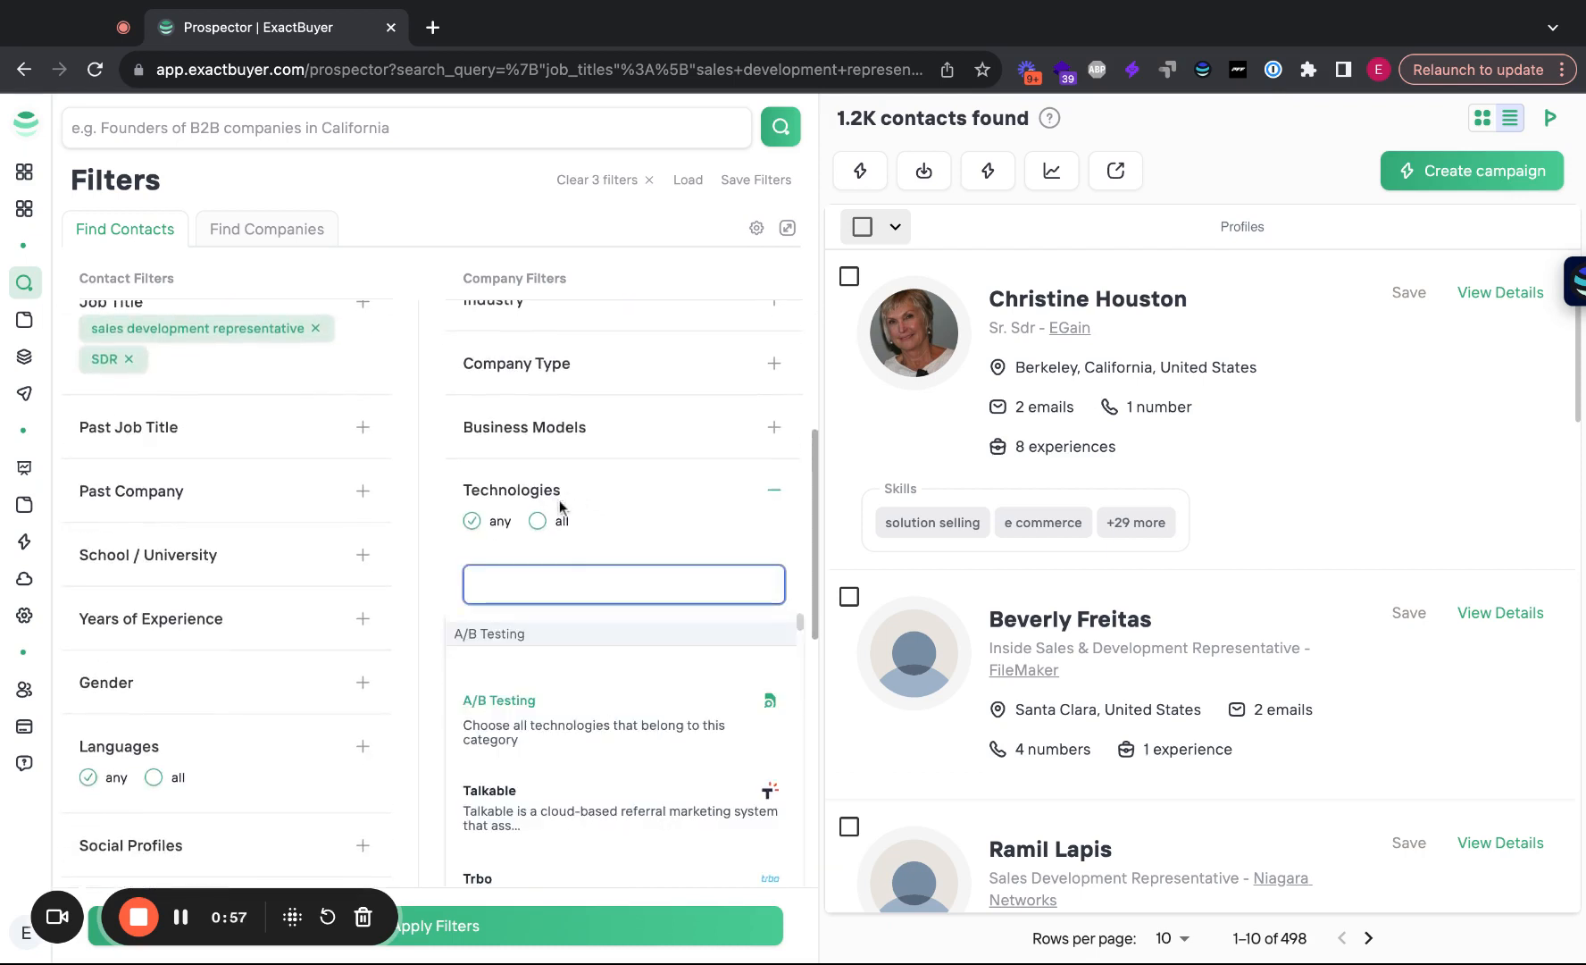
left_click(581, 497)
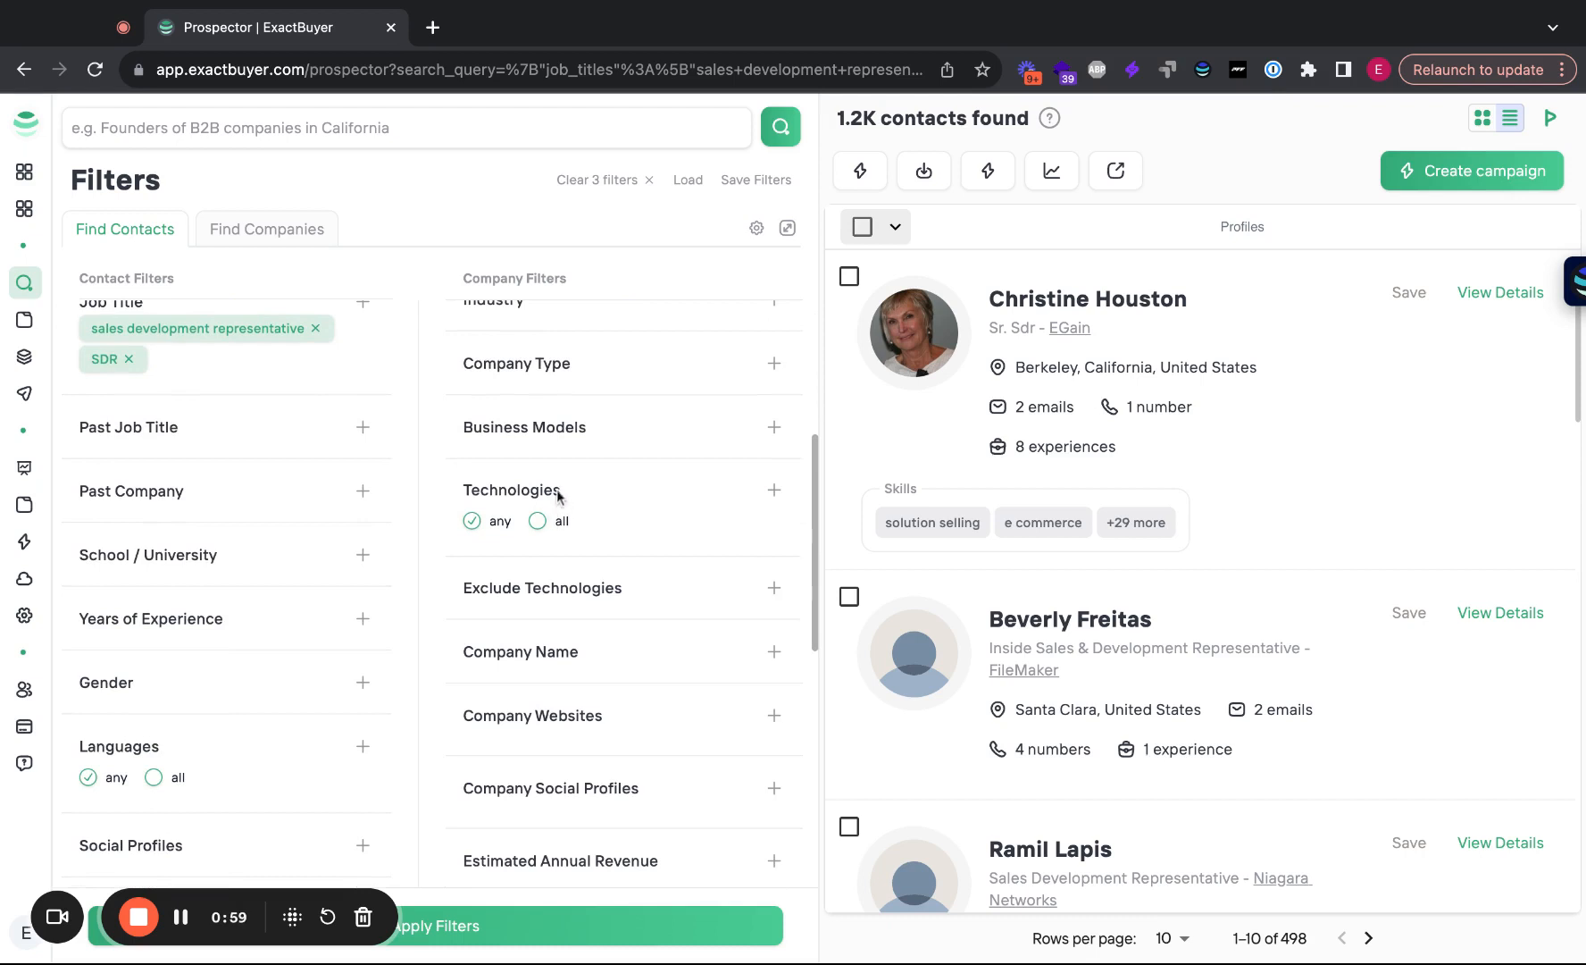
scroll(623, 658, "down", 3)
left_click(568, 606)
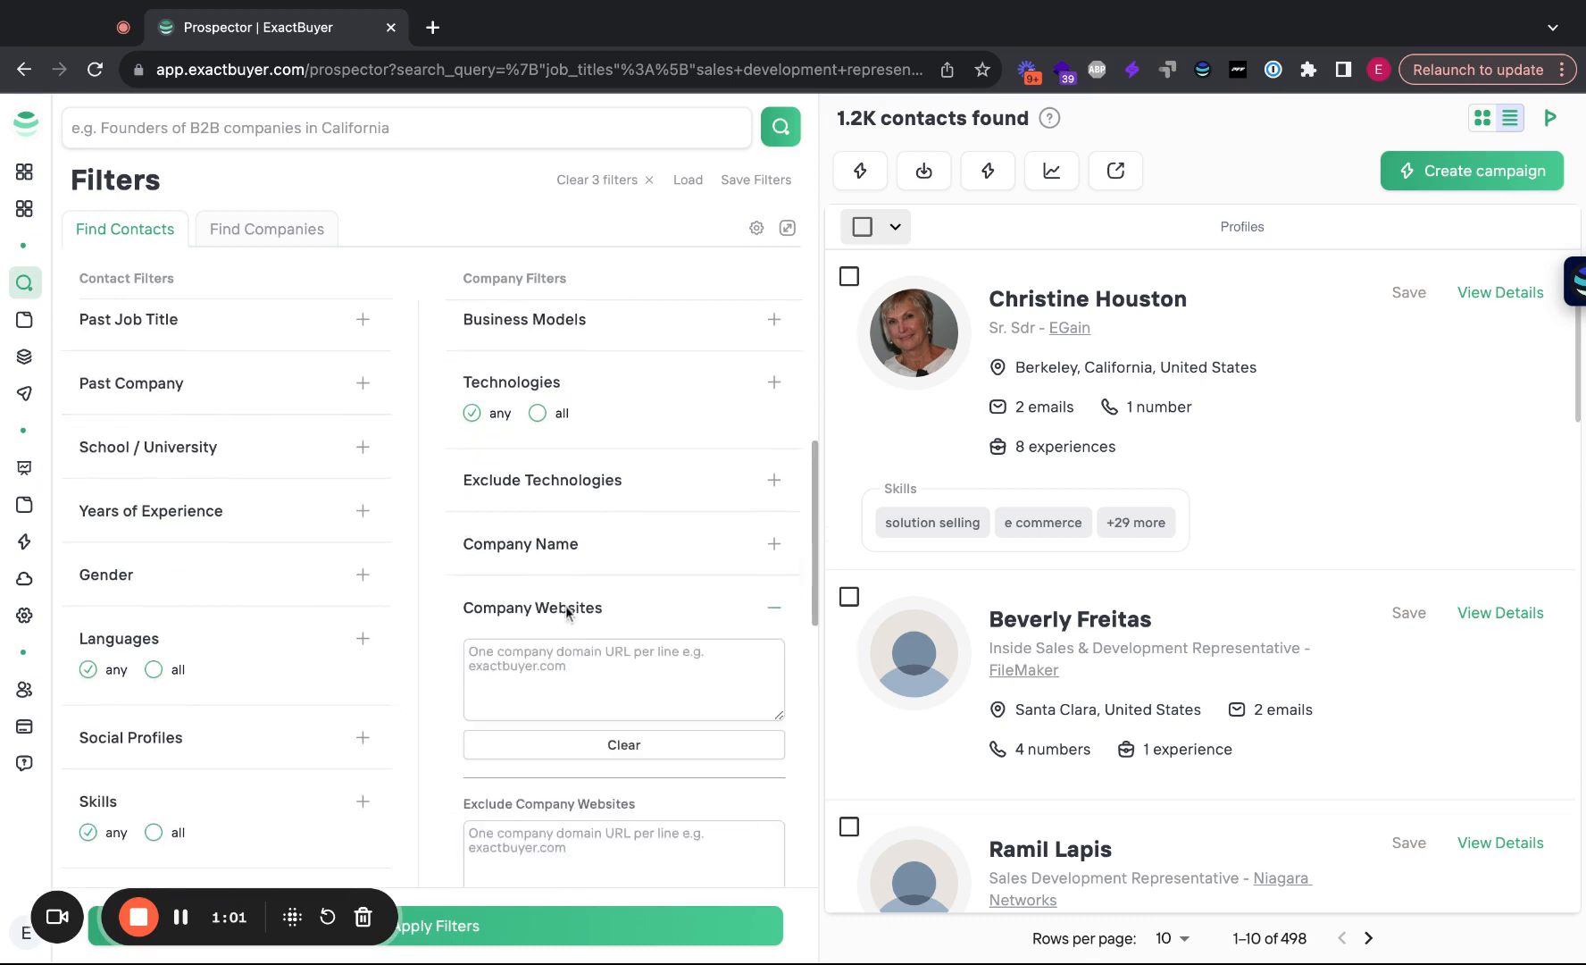
scroll(582, 630, "down", 4)
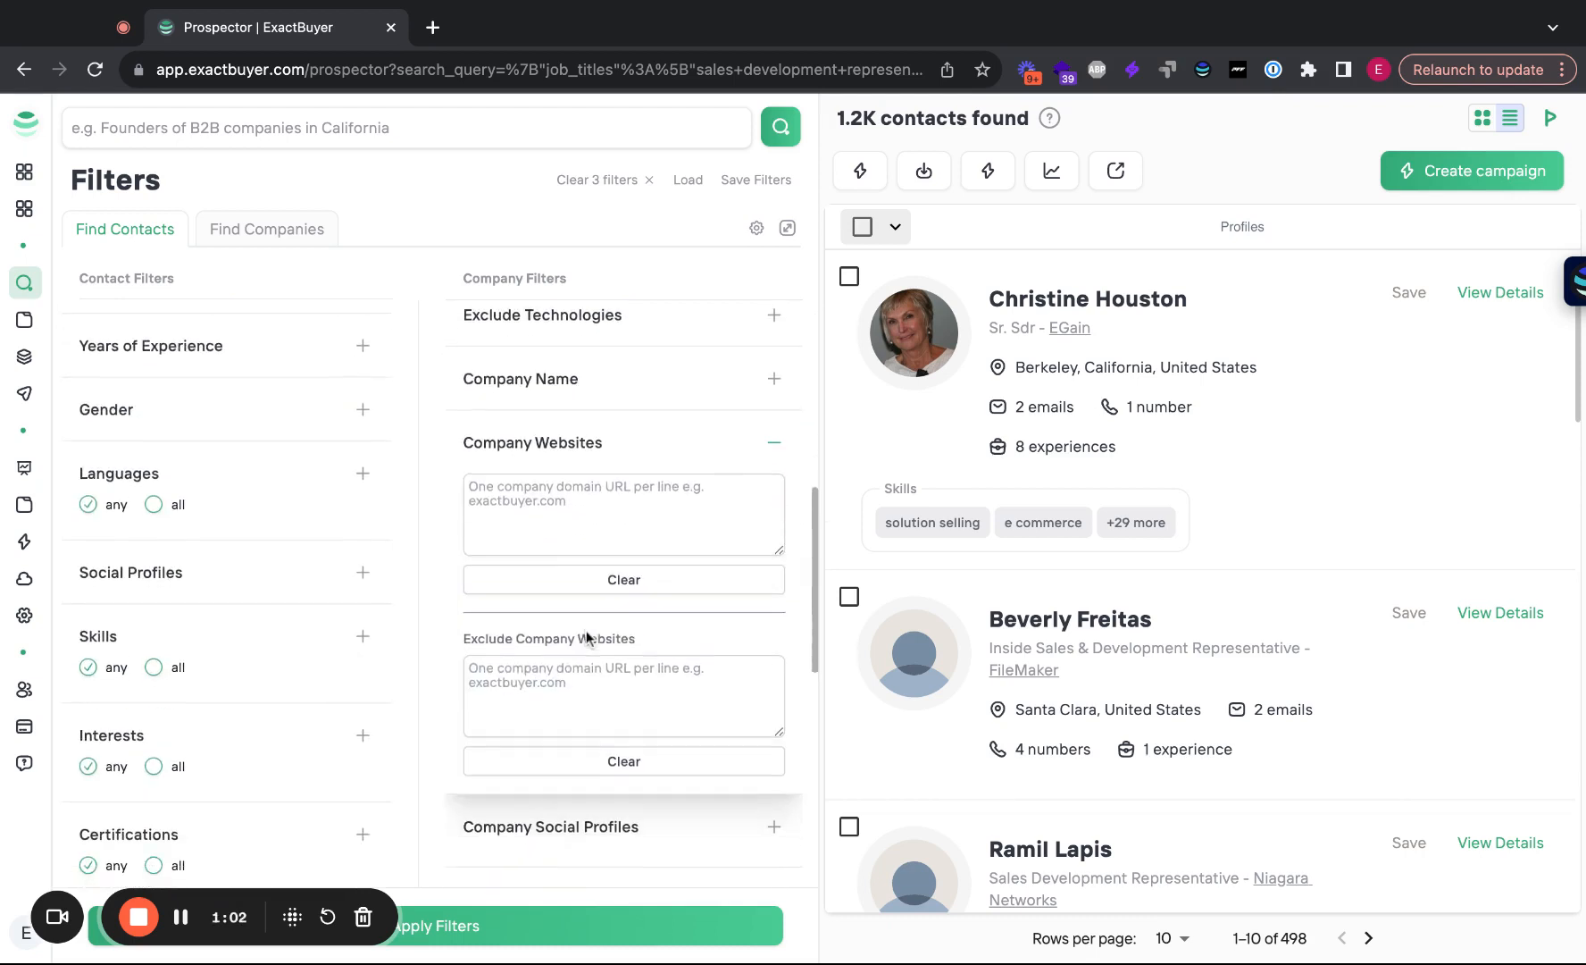
left_click(572, 444)
scroll(599, 536, "down", 3)
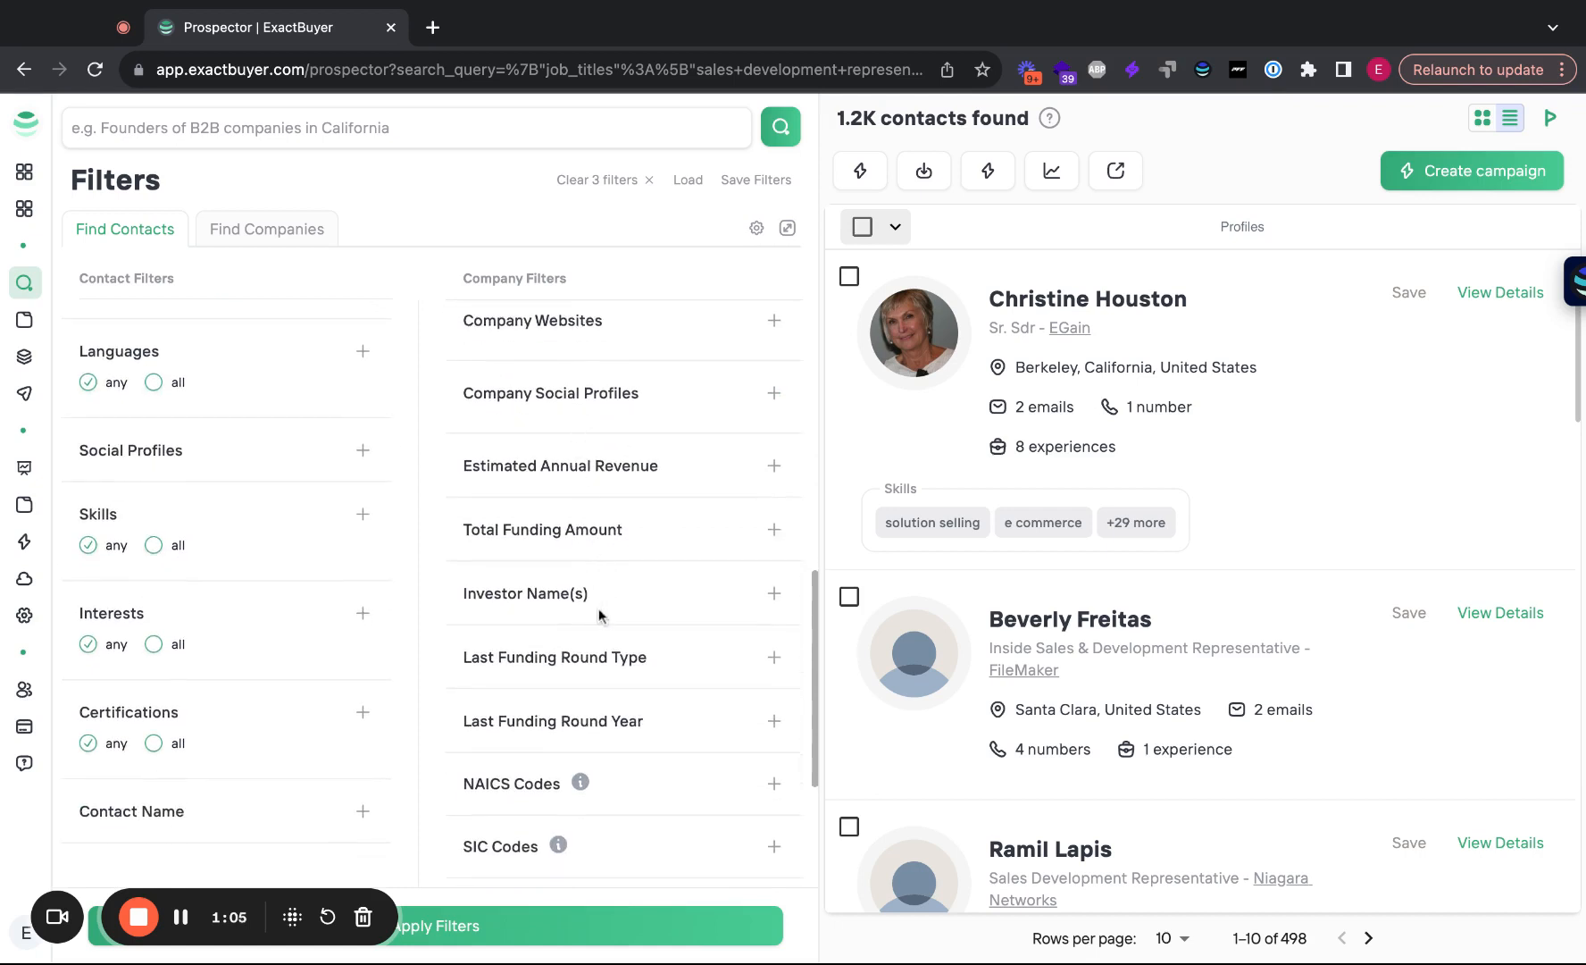
scroll(596, 610, "down", 2)
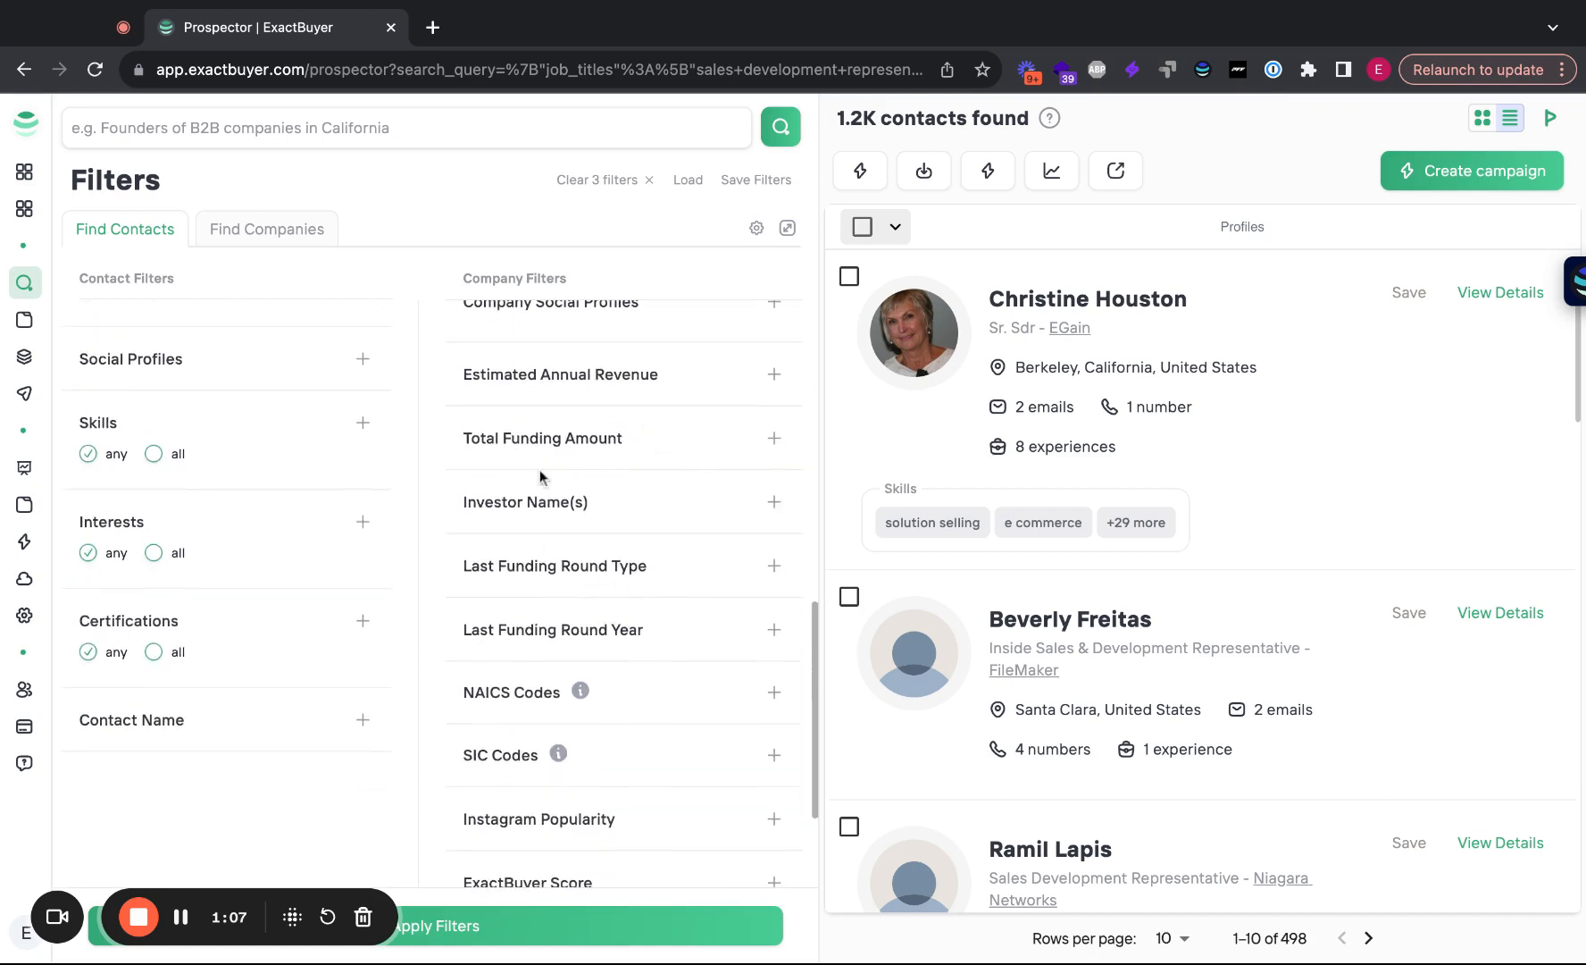
scroll(610, 518, "down", 2)
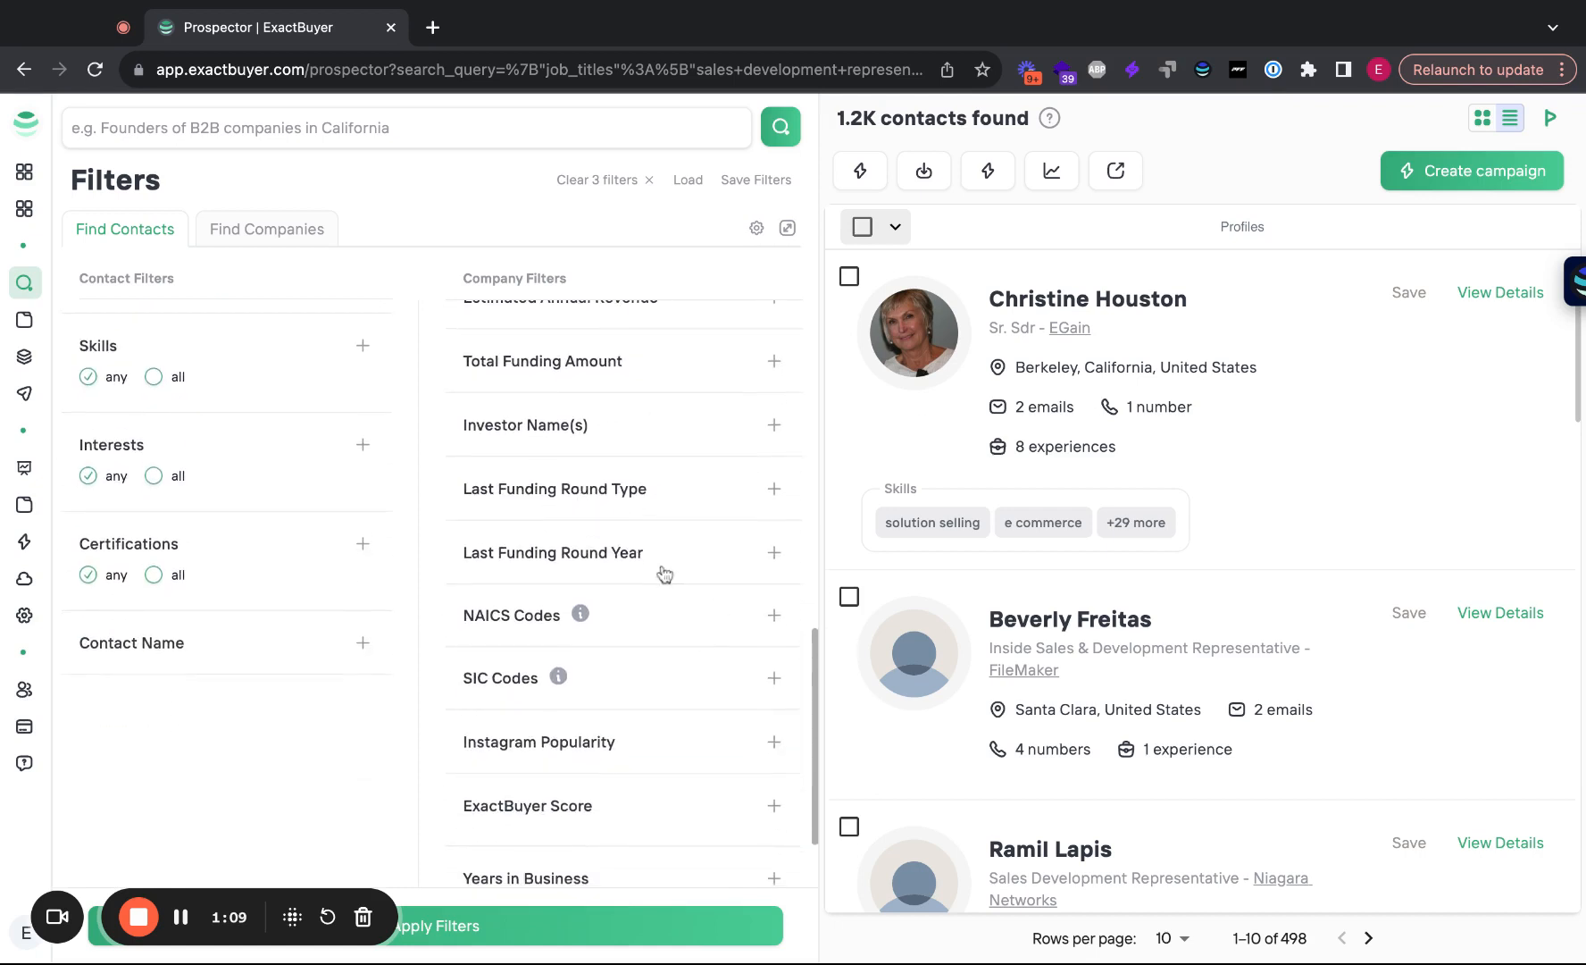
scroll(661, 581, "down", 2)
scroll(576, 660, "down", 1)
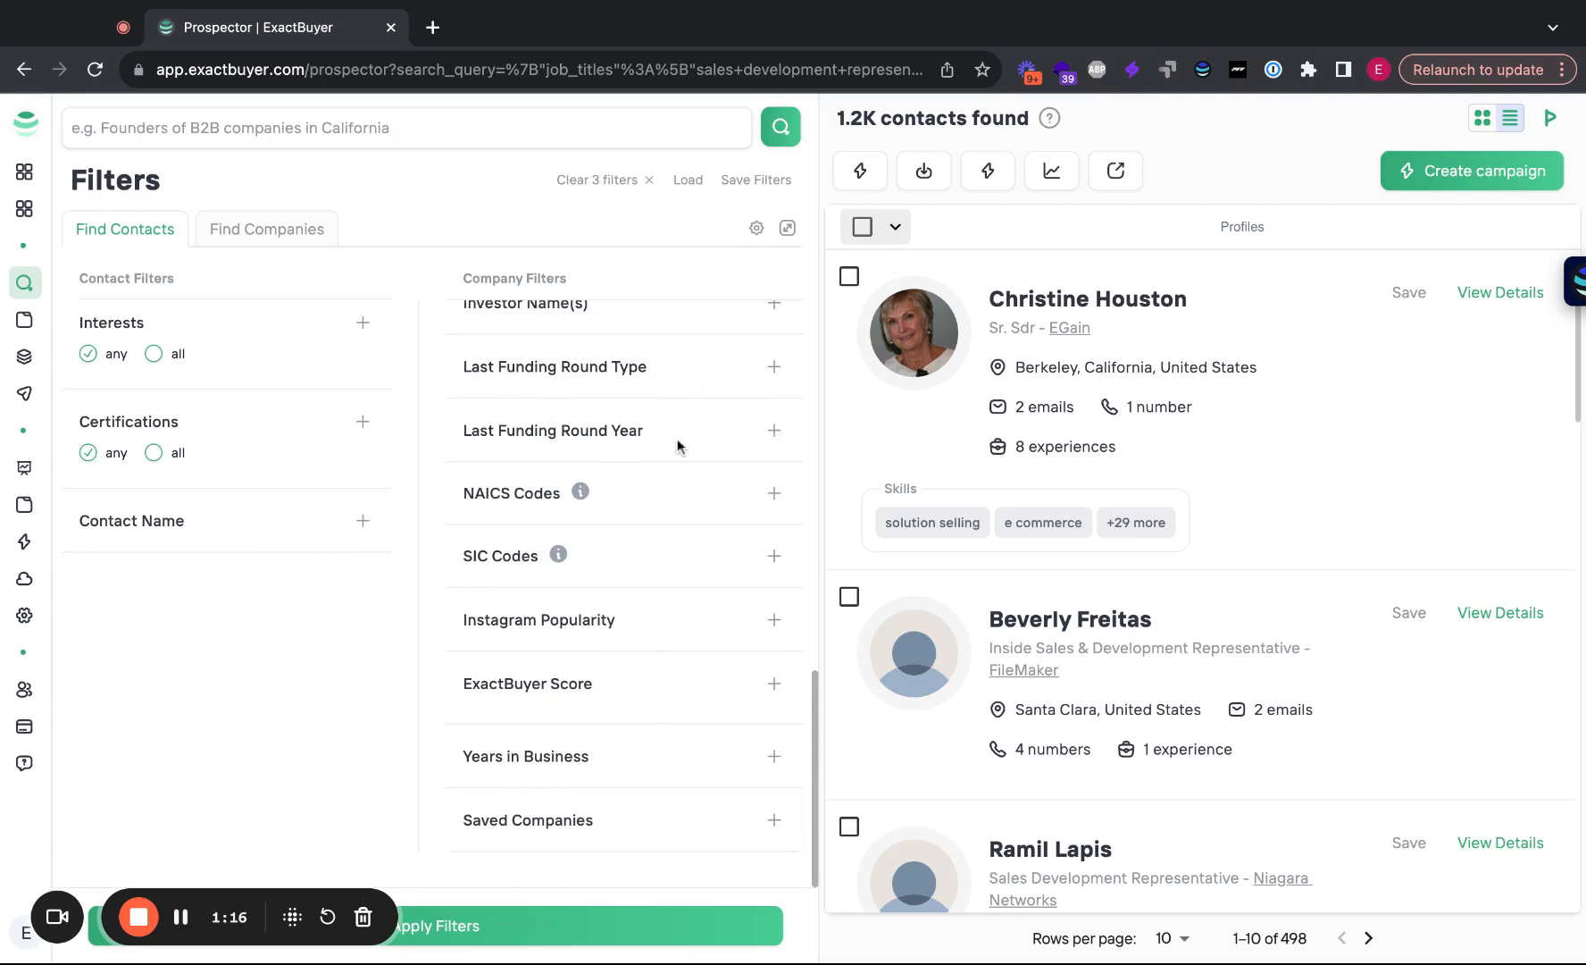
scroll(677, 445, "up", 10)
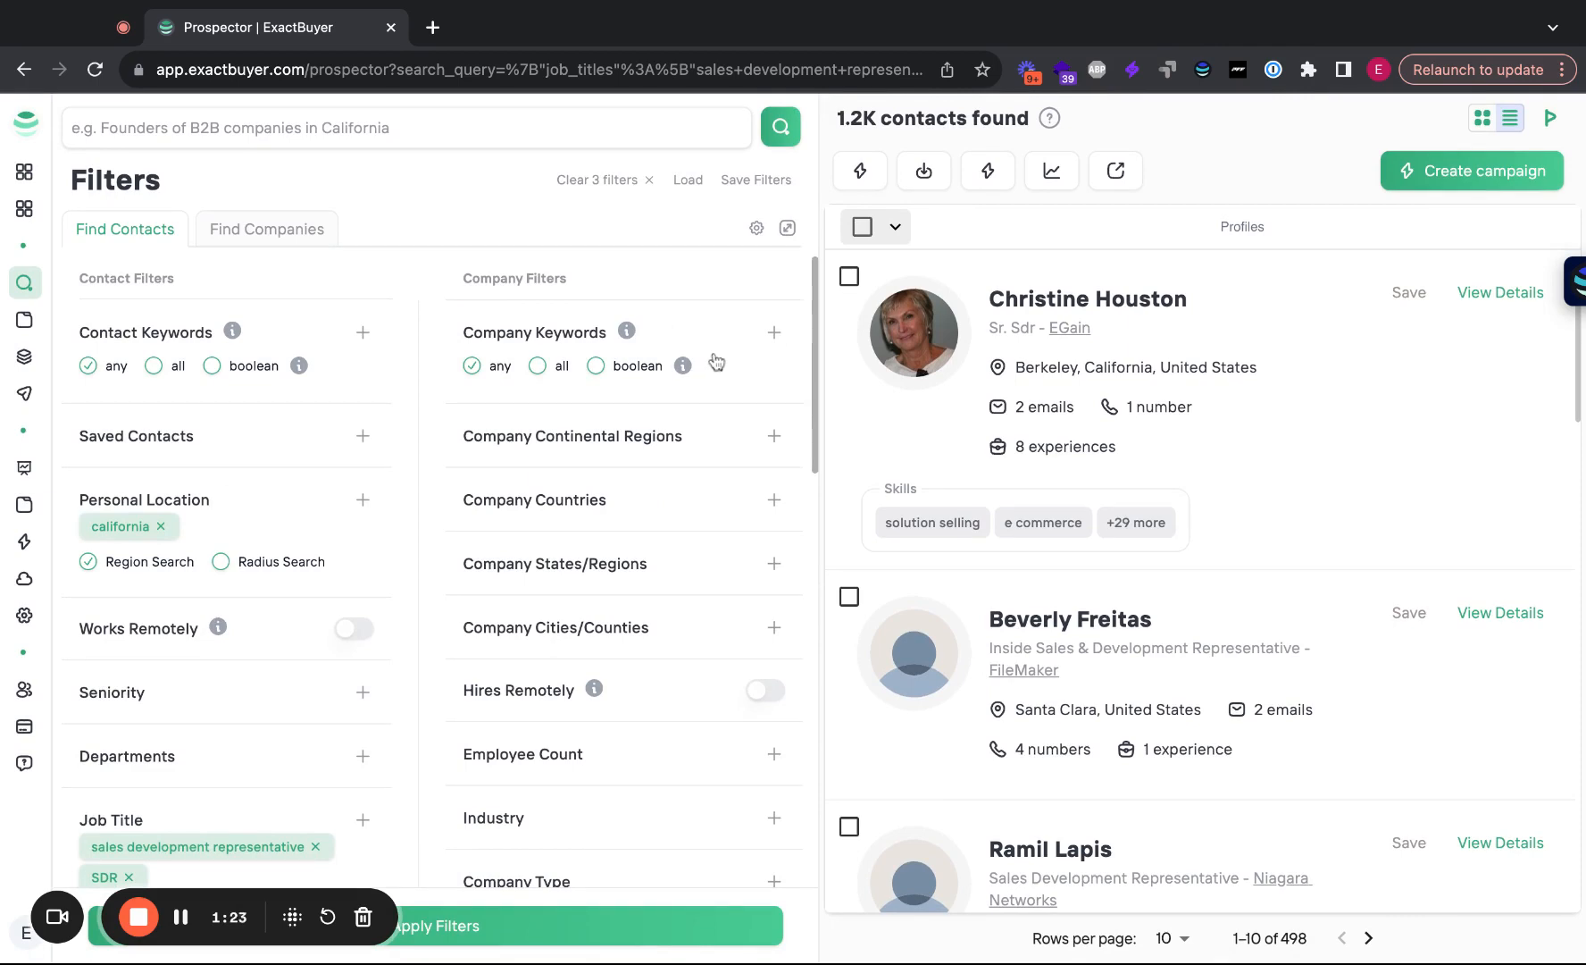
Create a sales campaign named "SDrs in CA" from the filtered contacts
left_click(1516, 183)
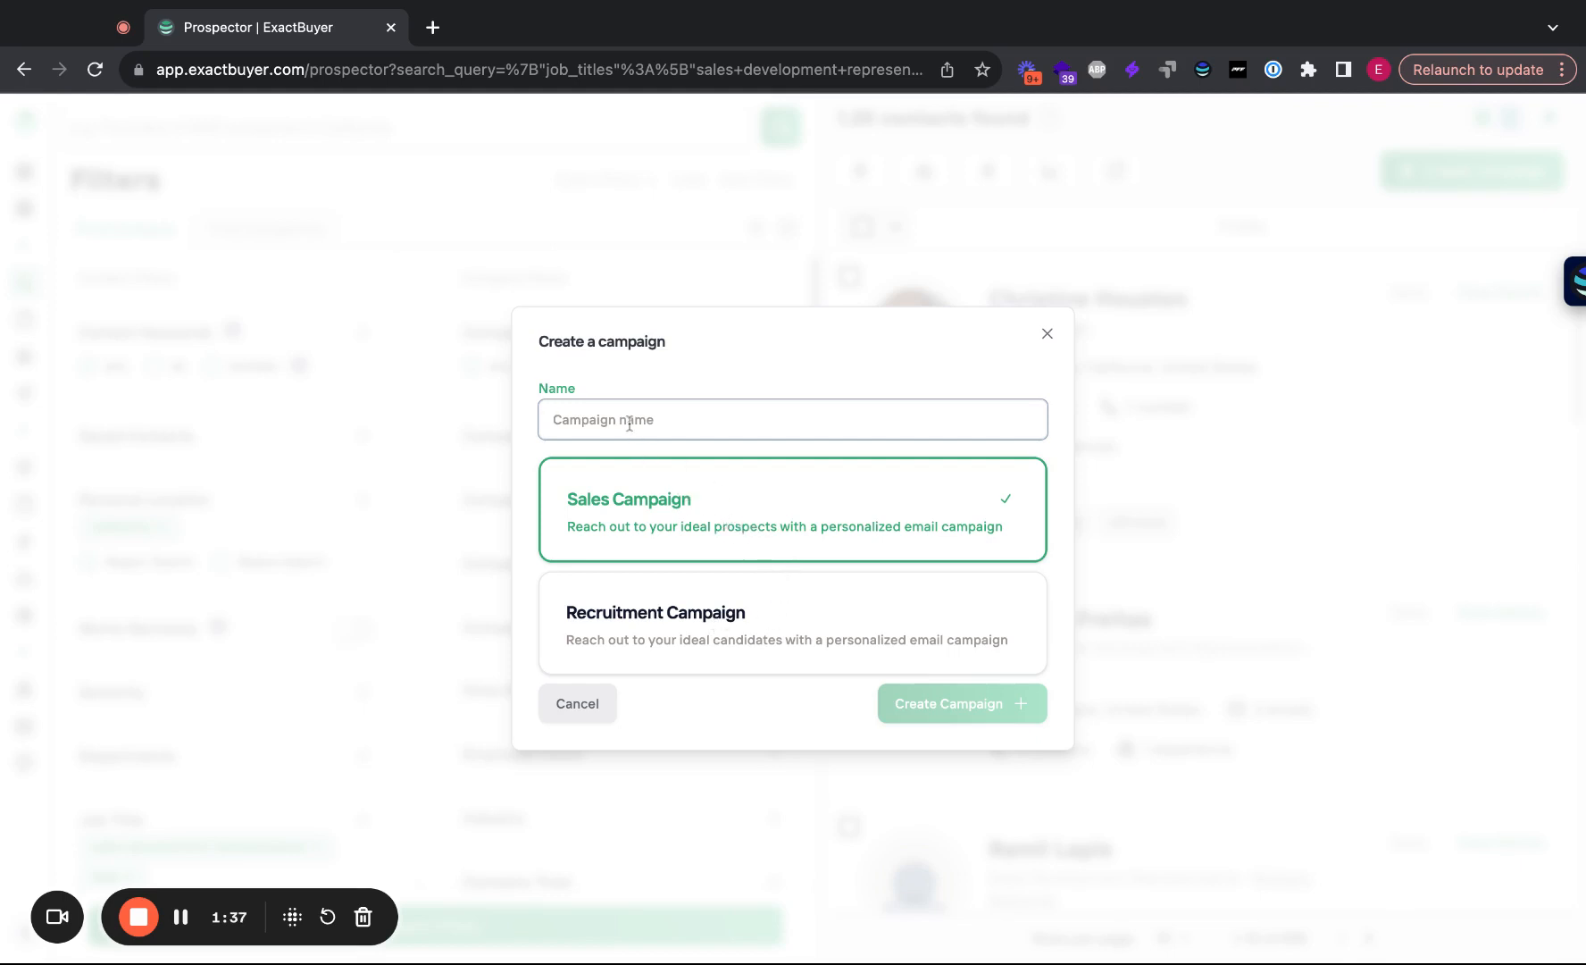
type("SDrs in ")
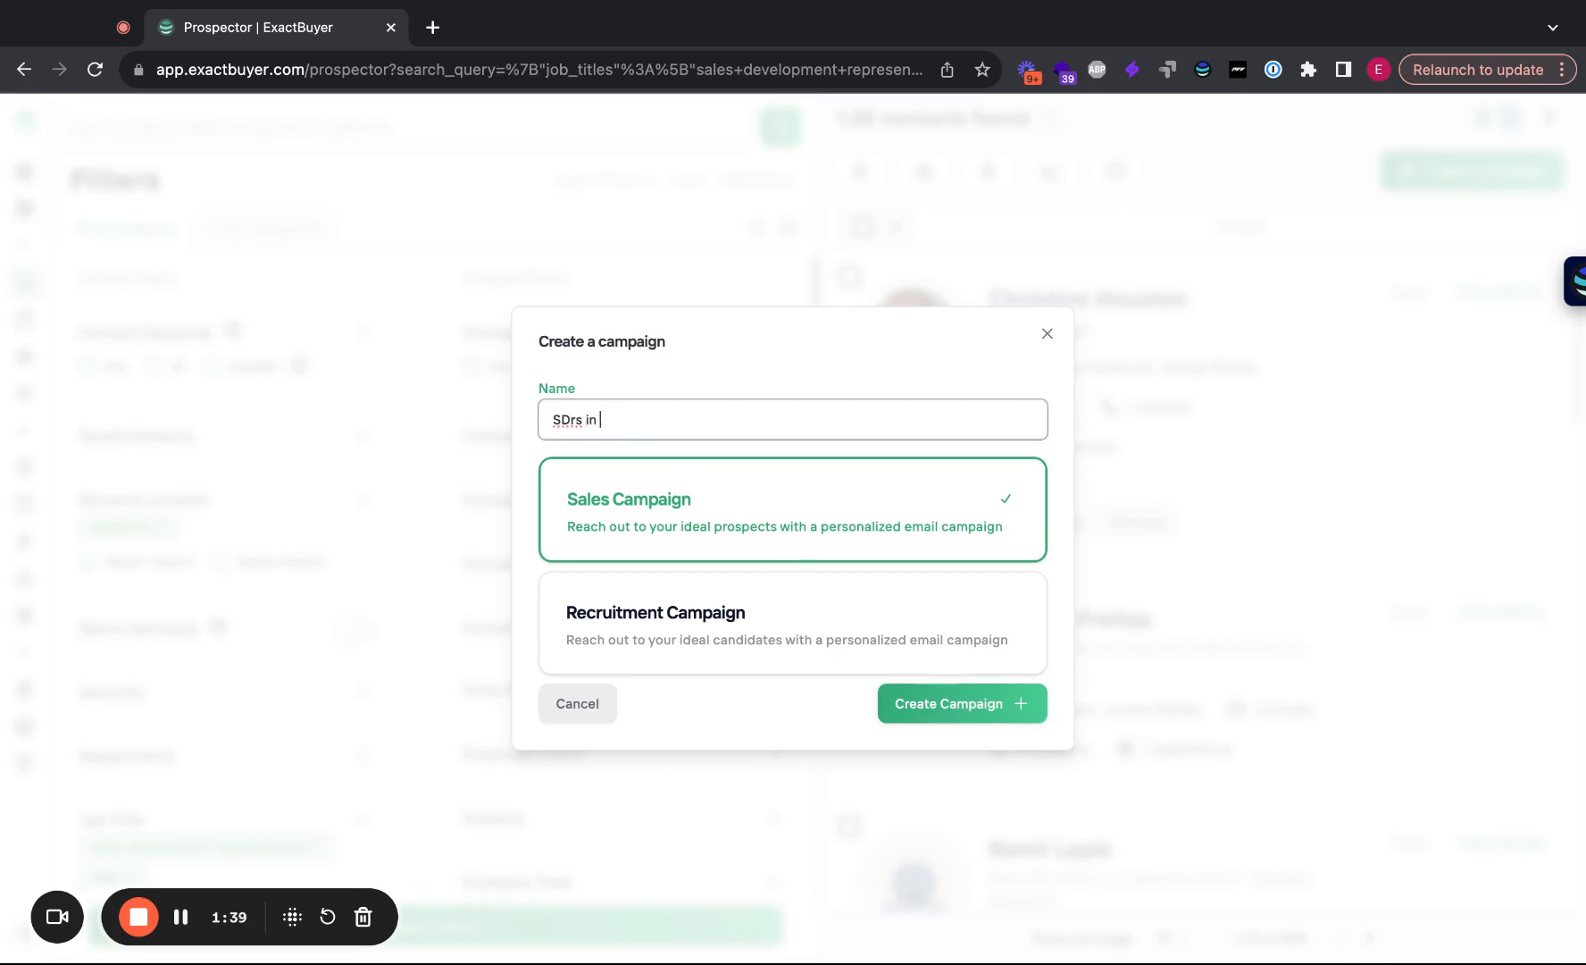
type("CA")
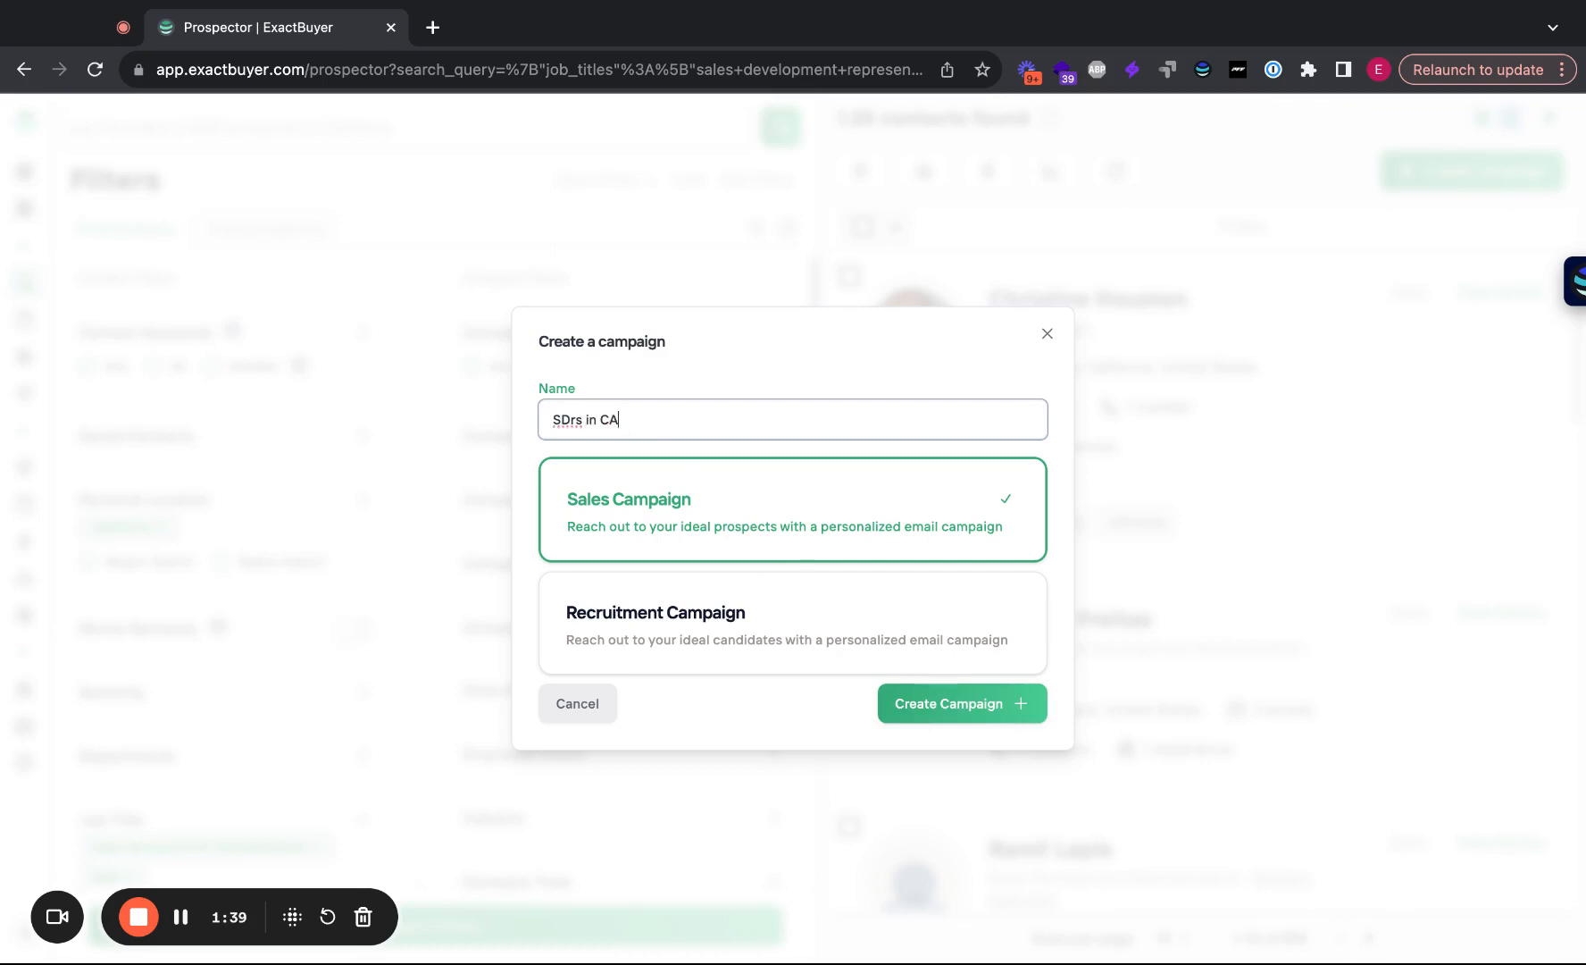
left_click(924, 705)
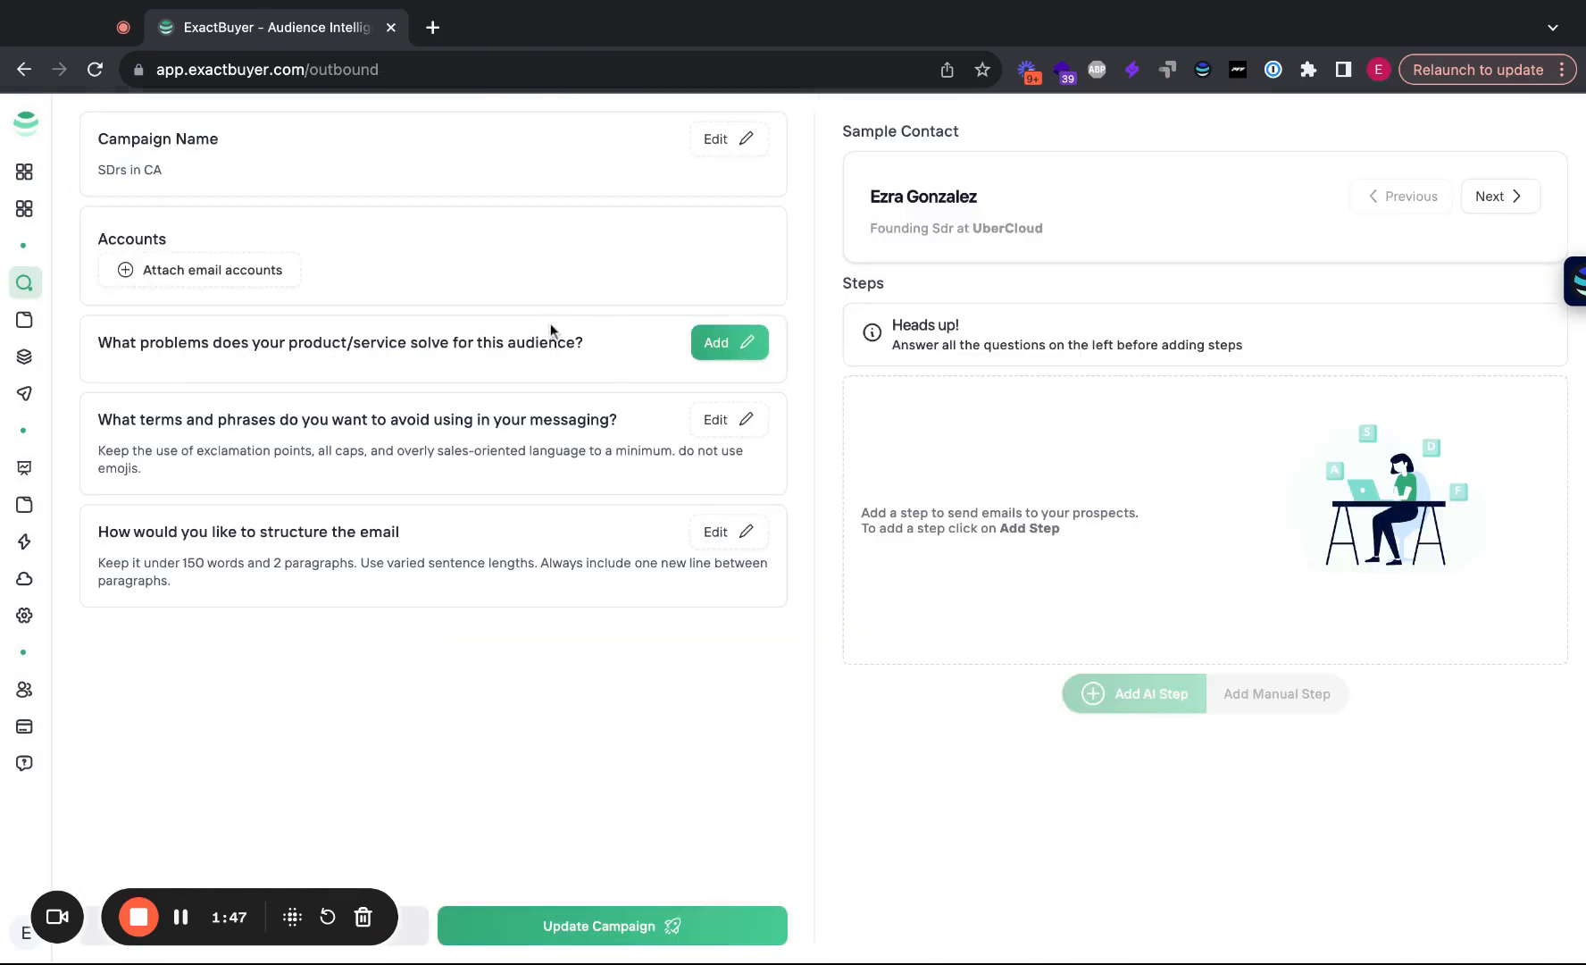
Browse back and forth through the campaign's sample contacts
left_click(1517, 199)
left_click(1407, 196)
left_click(1489, 198)
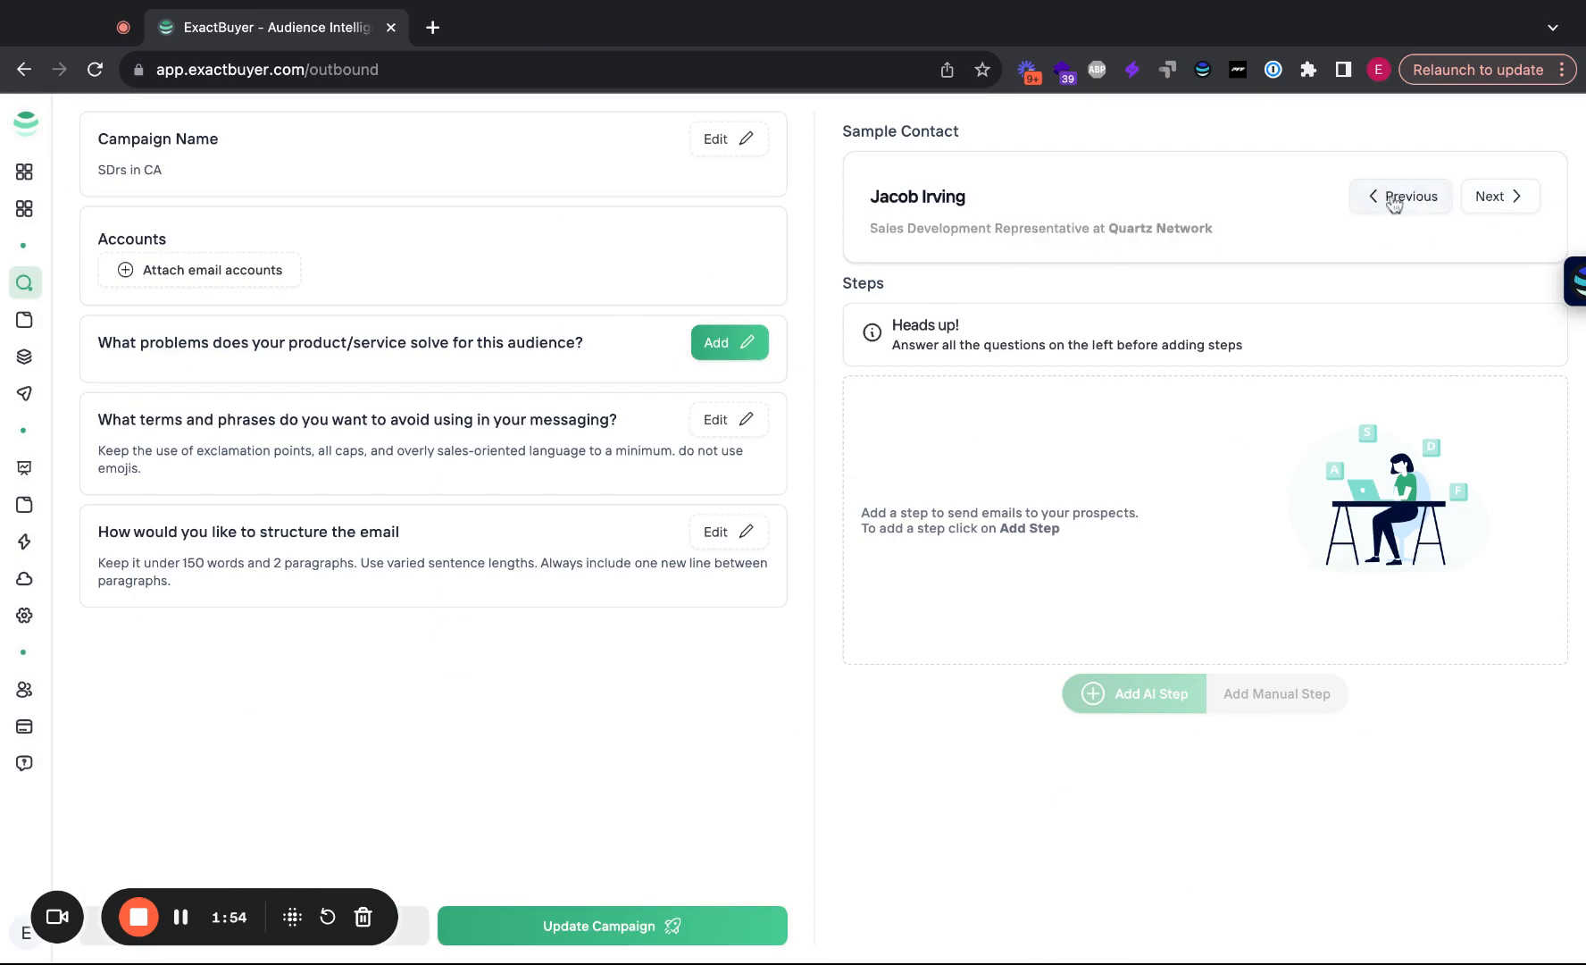
left_click(1506, 198)
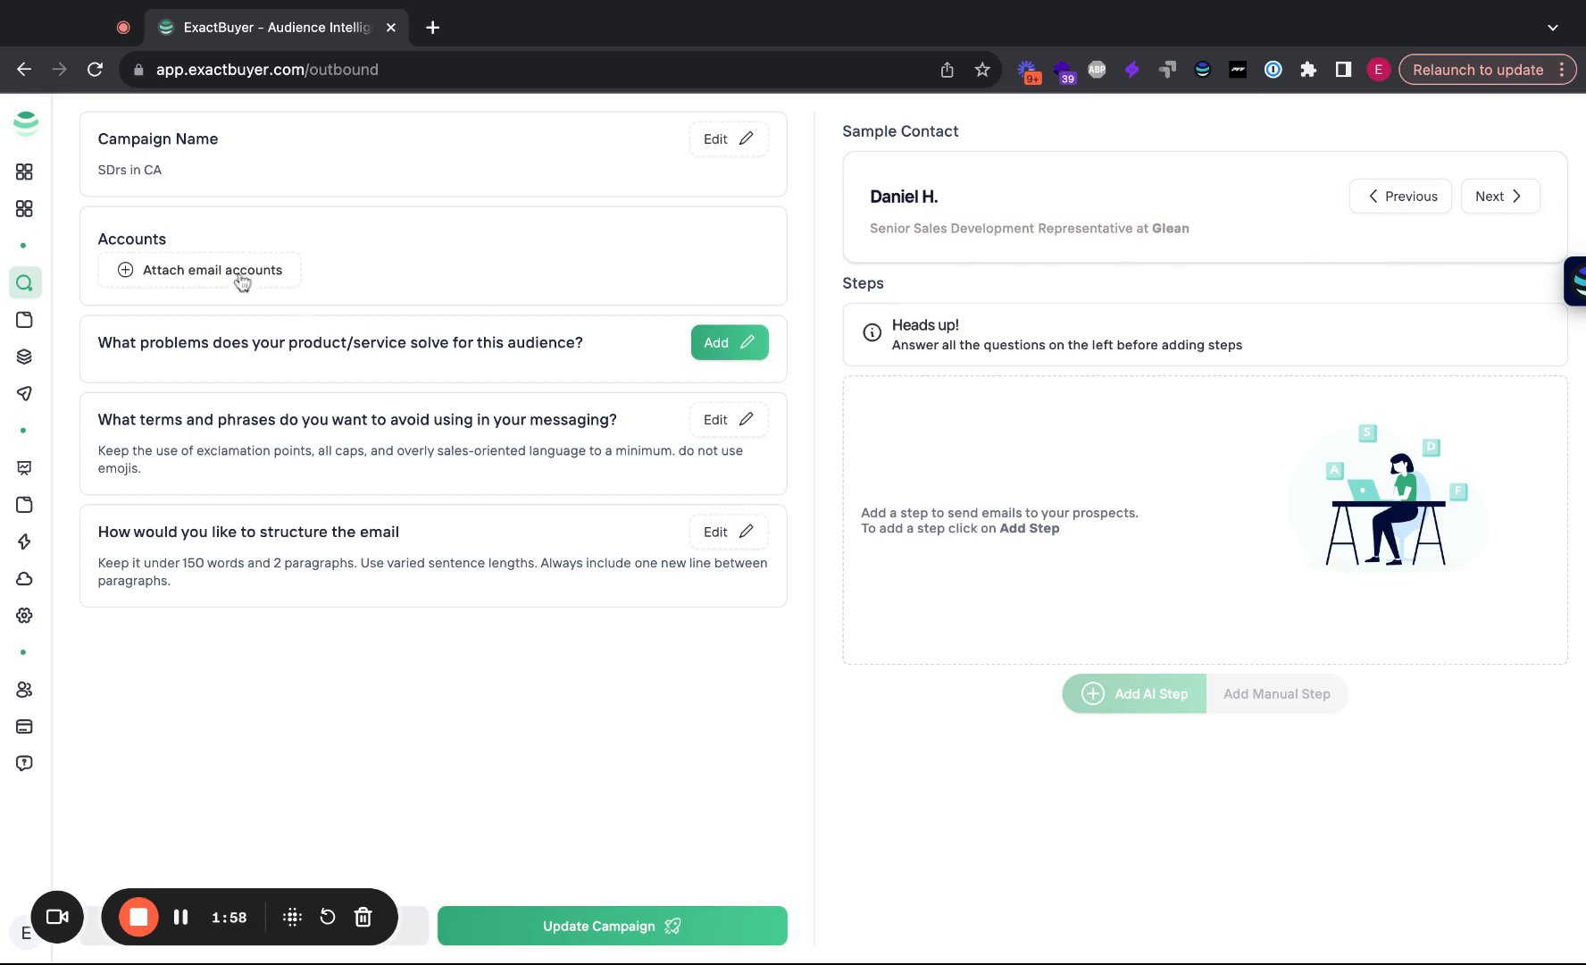
Draft the audience-problems answer, stating that Exactbuyer helps launch personalized email campaigns to the perfect audience in minutes
left_click(748, 354)
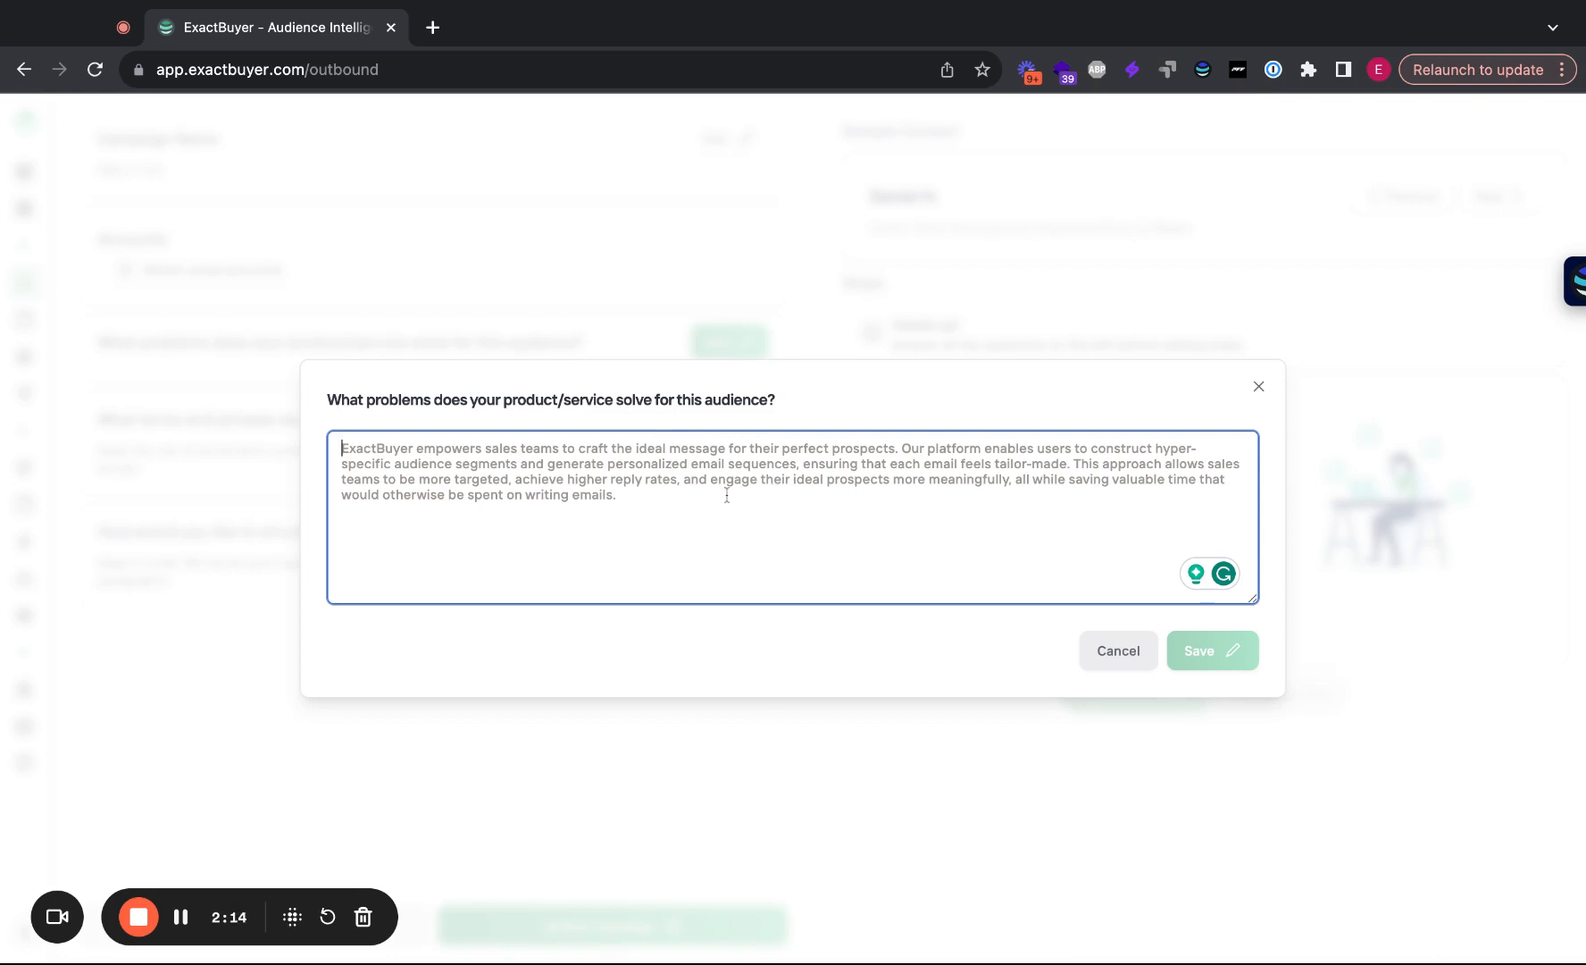
type("Exactu")
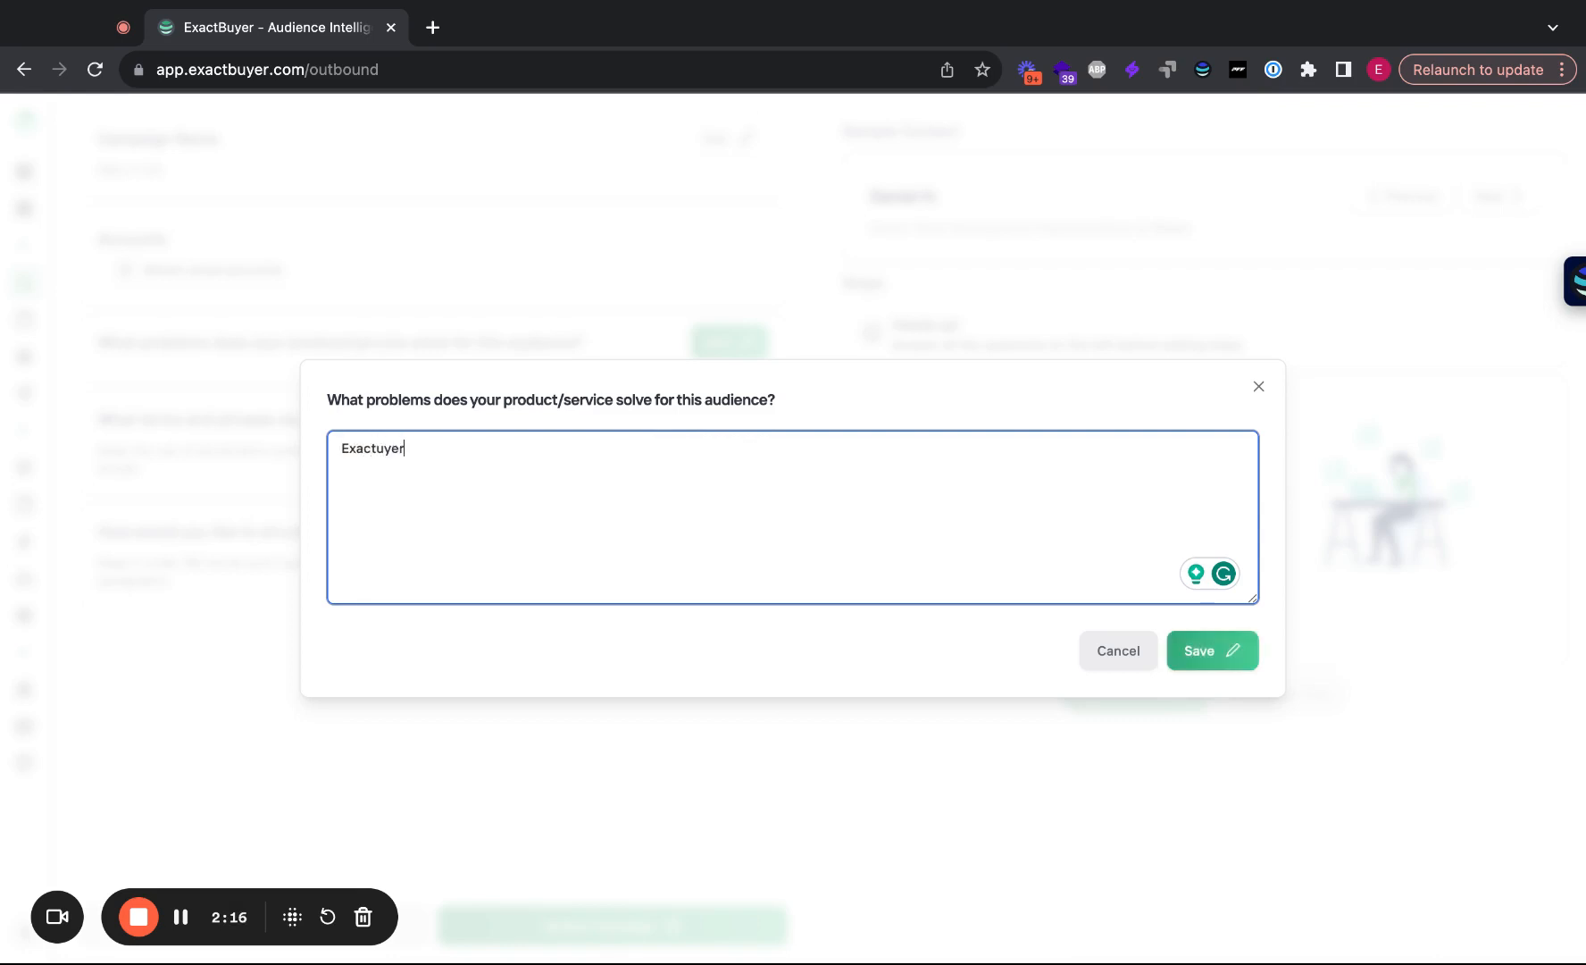
type("yer")
key("BackSpace")
key("BackSpace")
key("BackSpace")
type("uyer helps you launched perosnal")
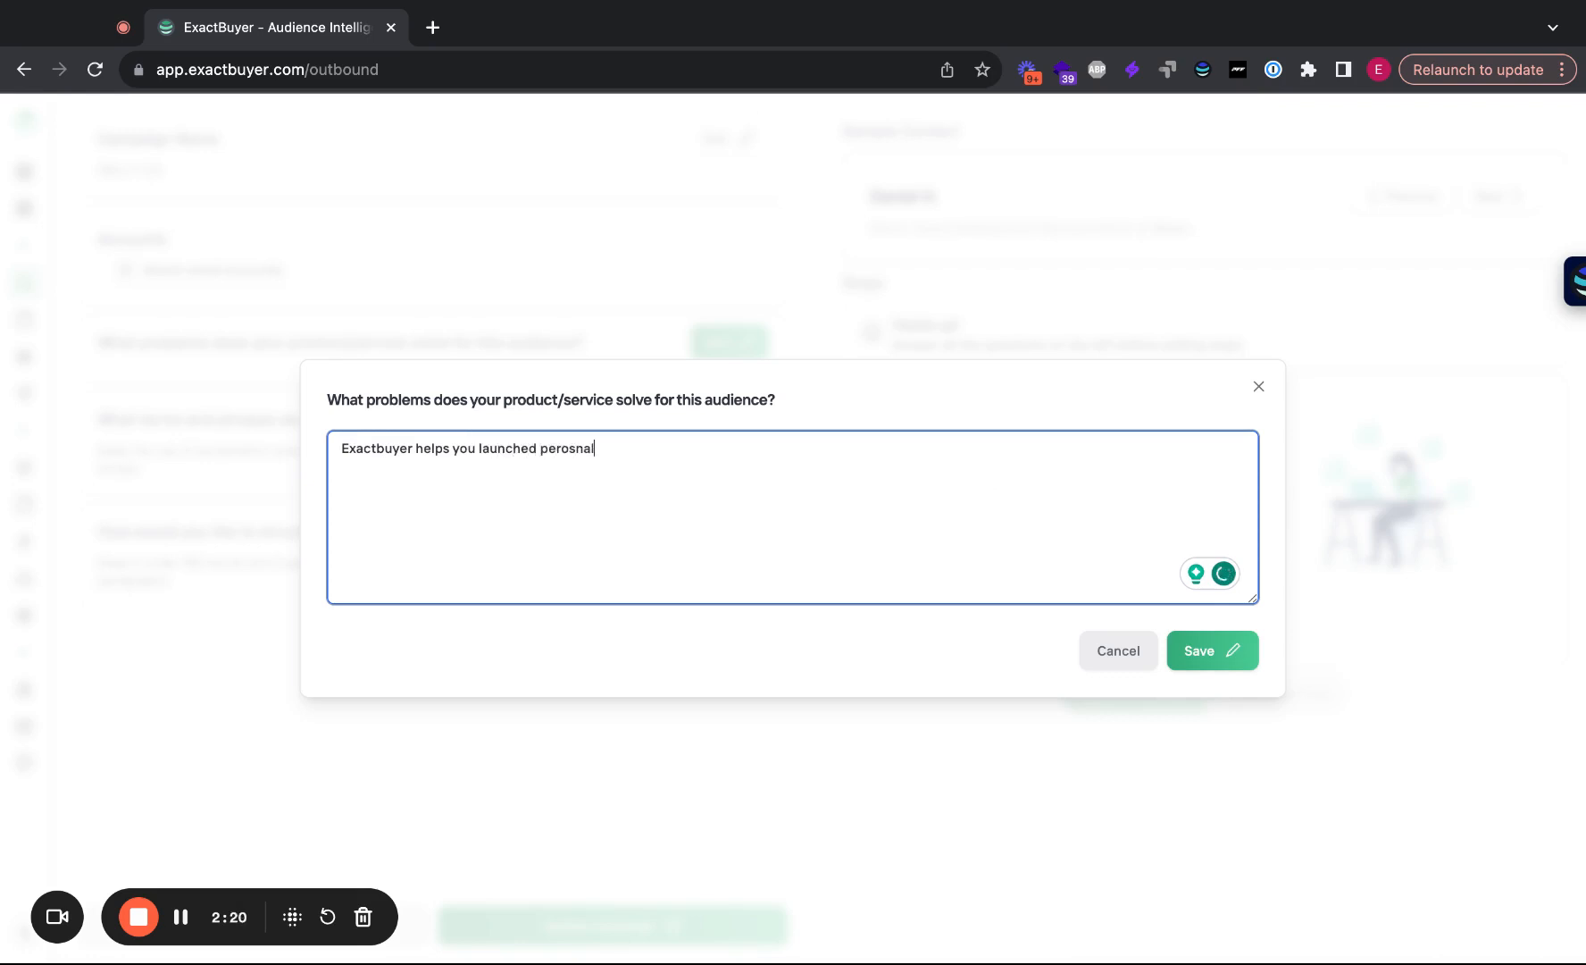
type("ized emial campagins to")
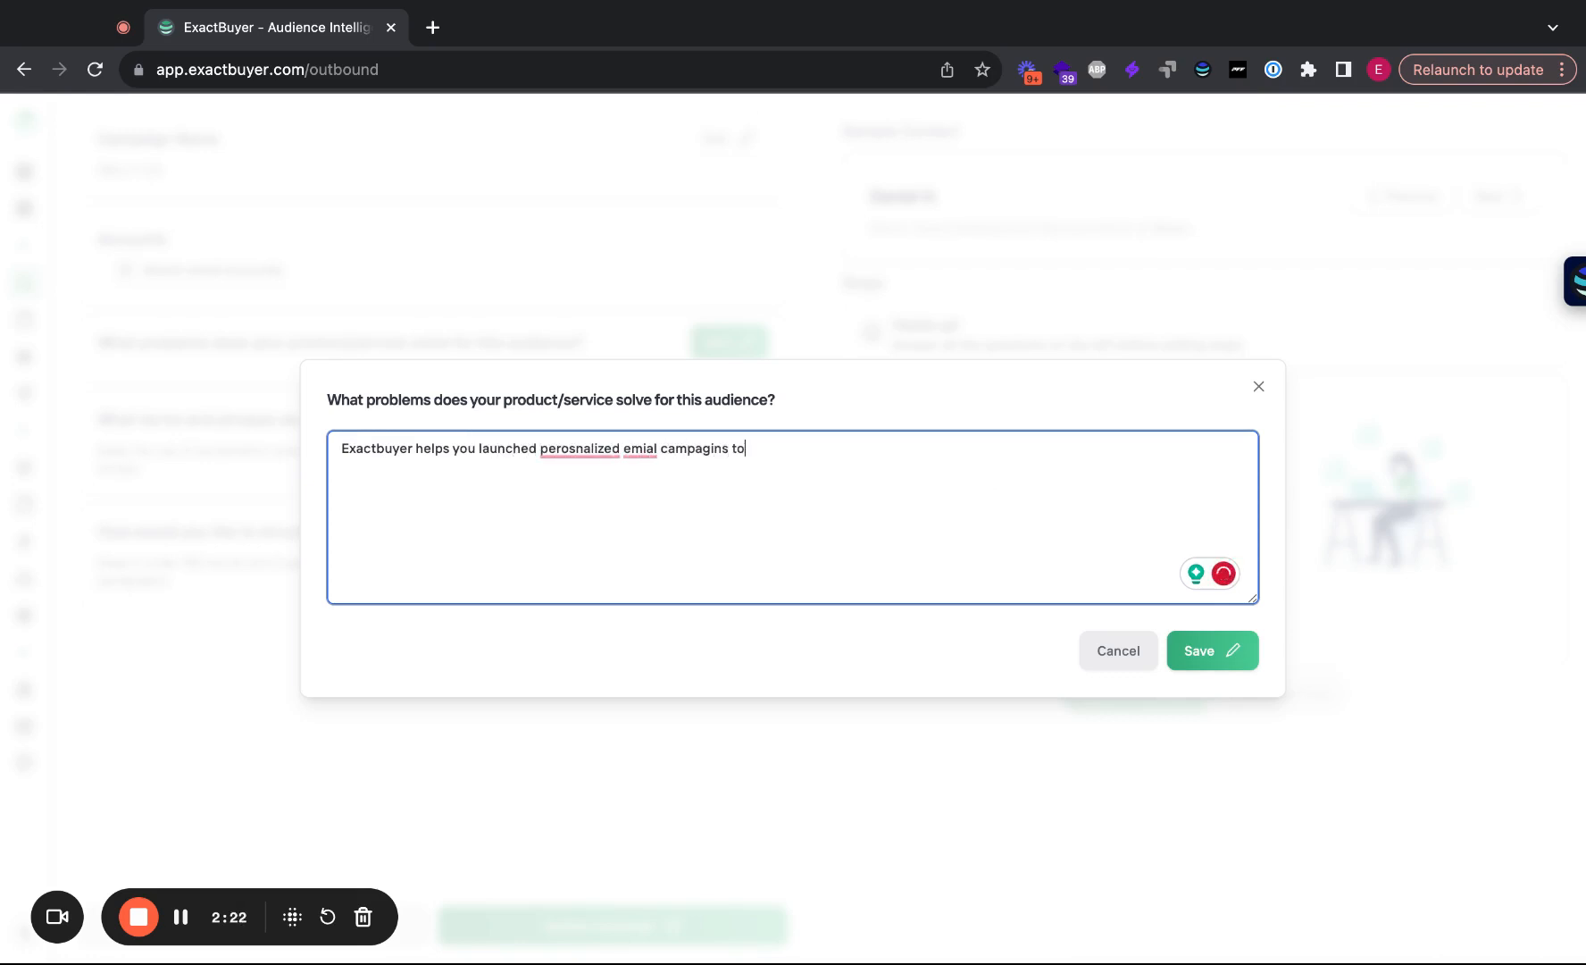
type(" the perfect audience in minutes.")
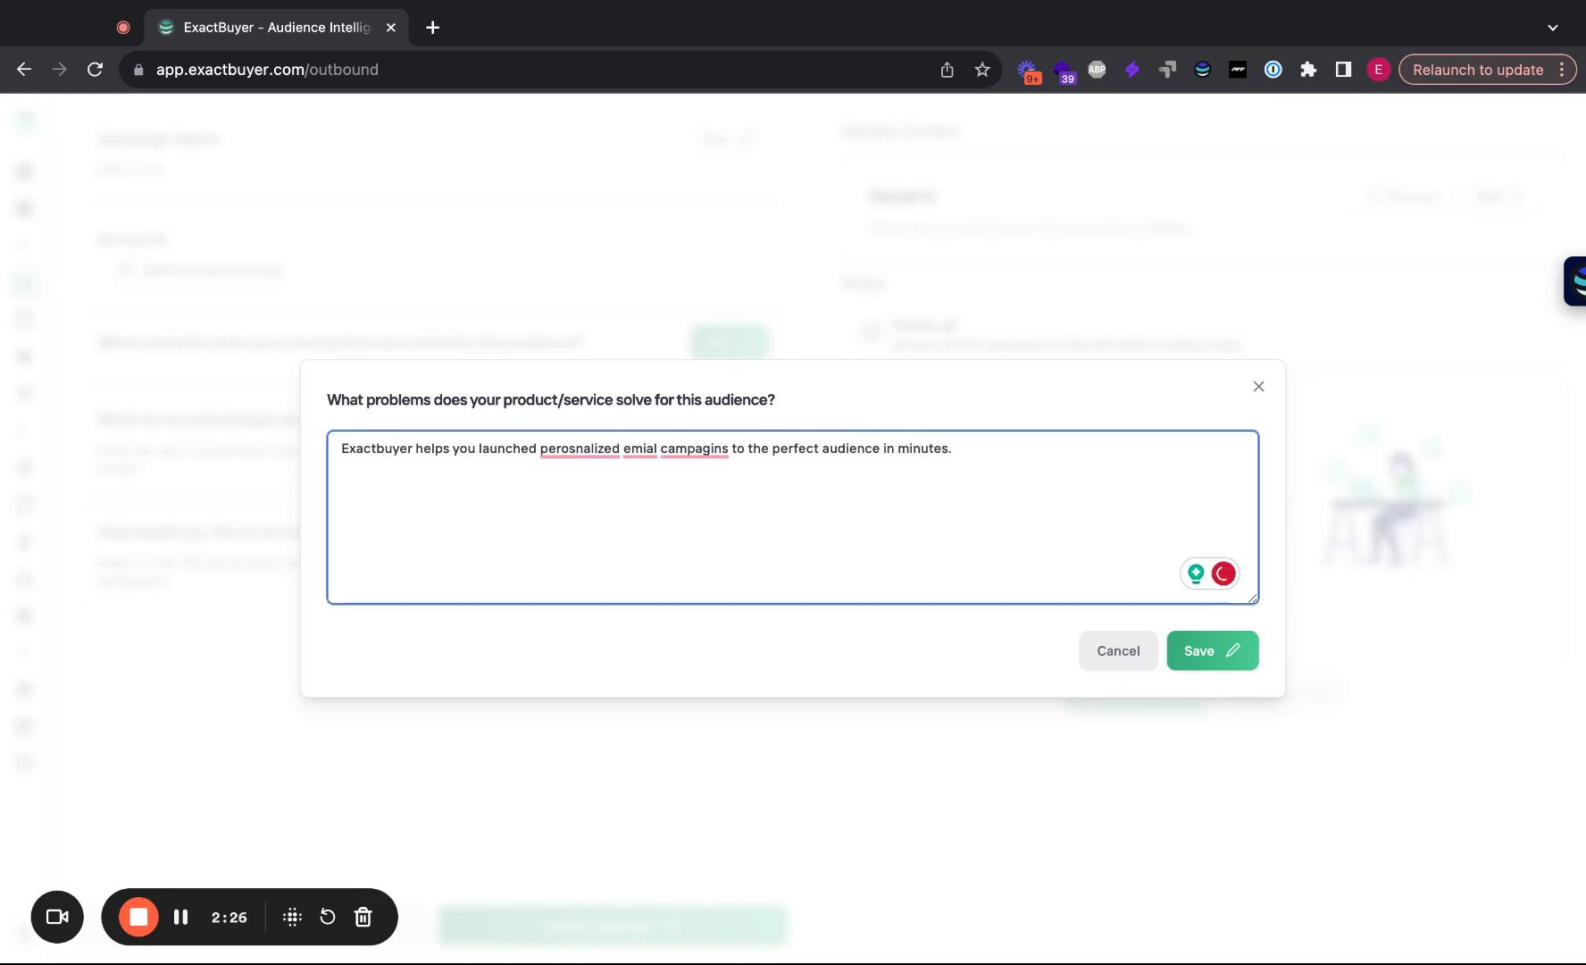
Correct the draft to "Exactbuyer helps you launch personalized email campaigns to the perfect audience in minutes." and save it
left_click(694, 448)
left_click(710, 514)
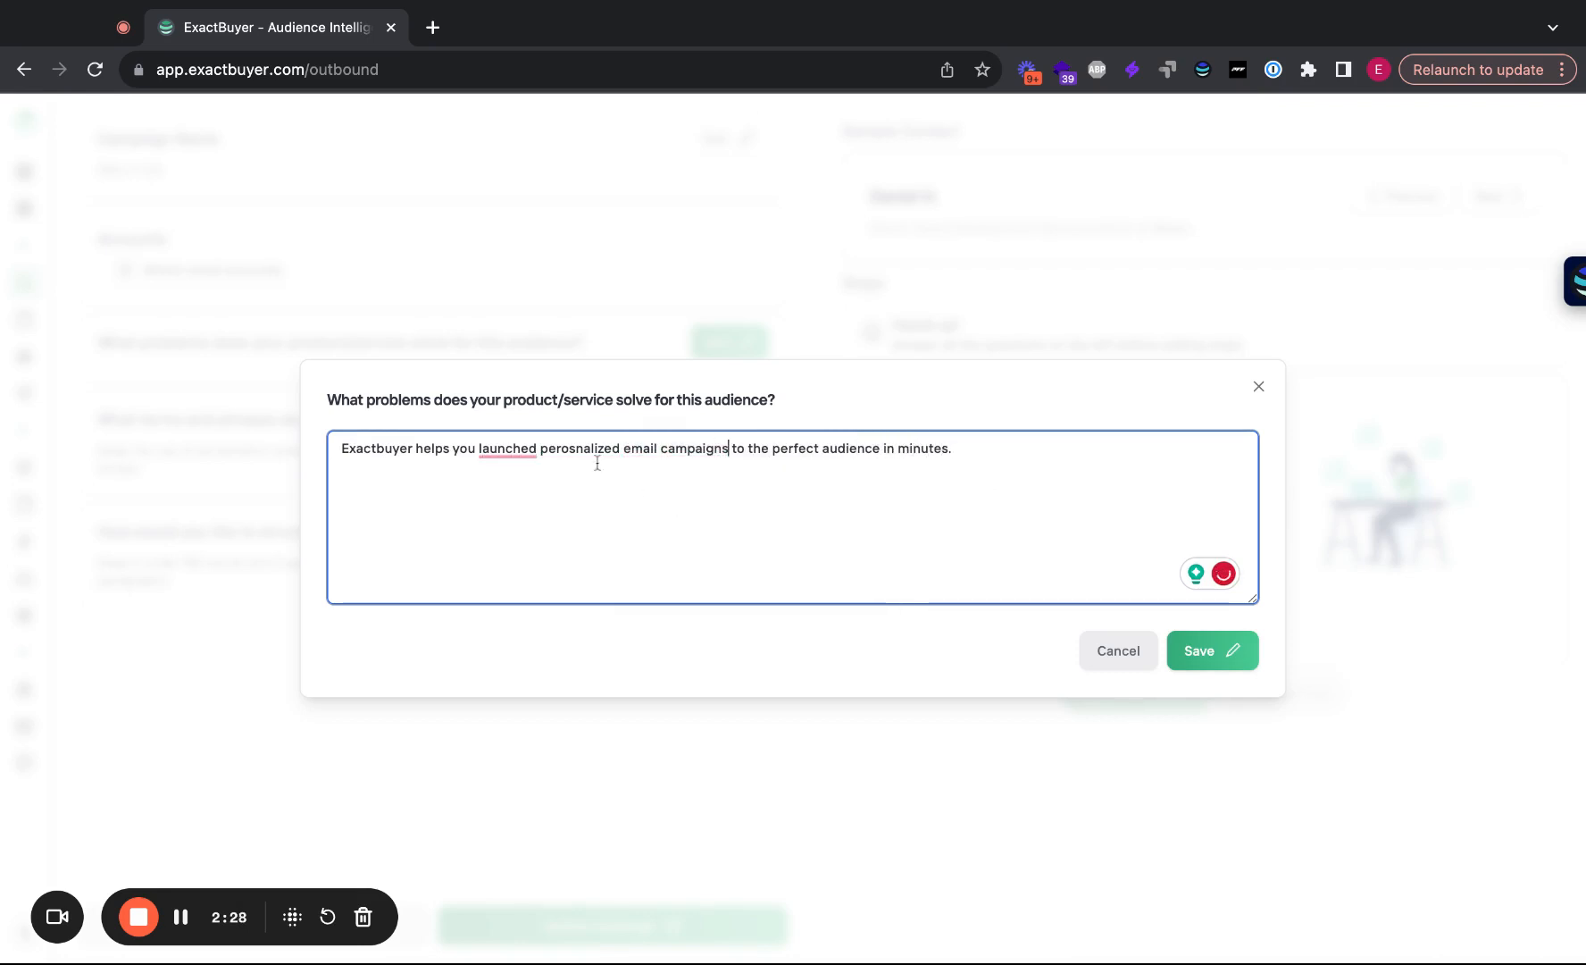
left_click(507, 448)
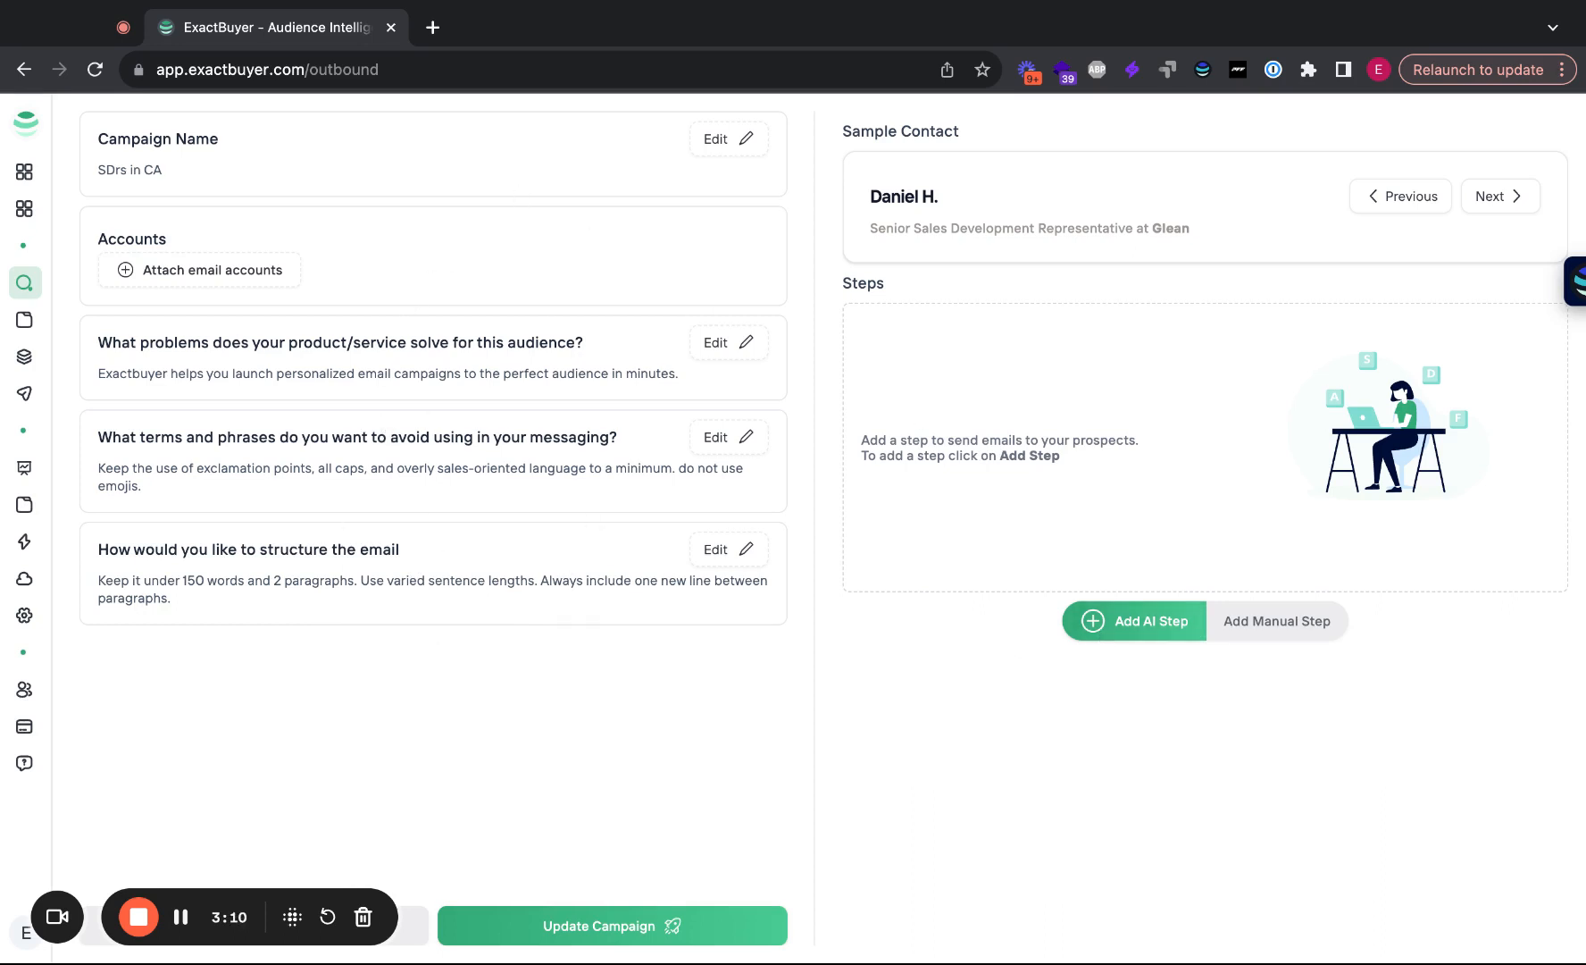
Attach three email accounts to the campaign: the first, third and fourth ones in the list
left_click(247, 281)
left_click(560, 372)
left_click(560, 414)
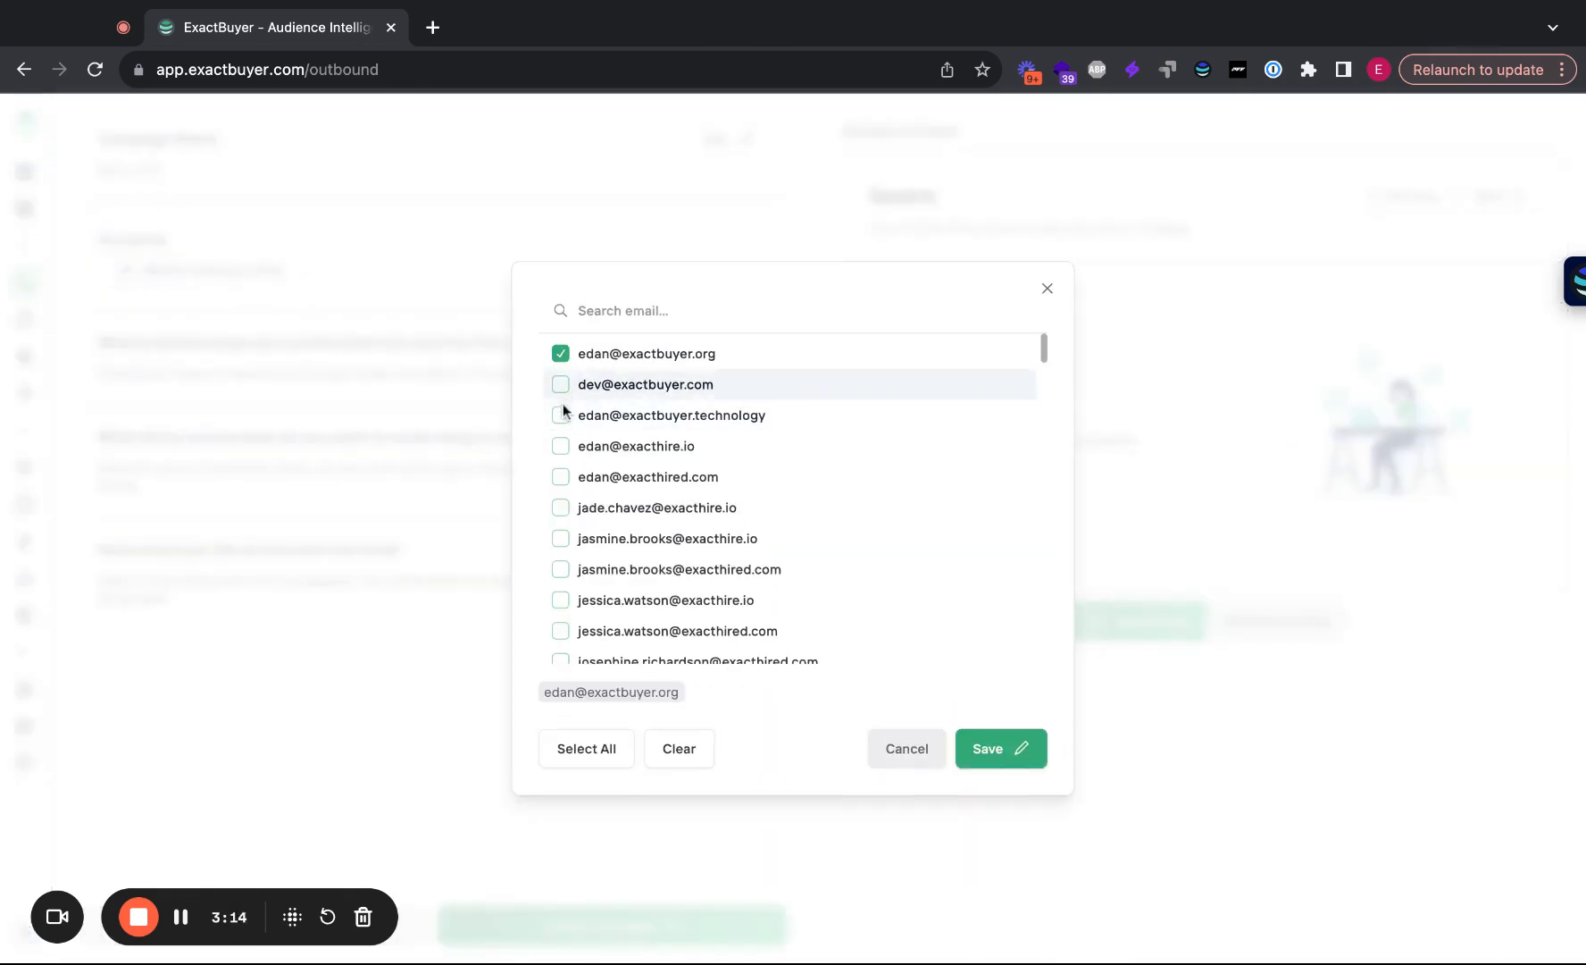
left_click(561, 446)
left_click(992, 748)
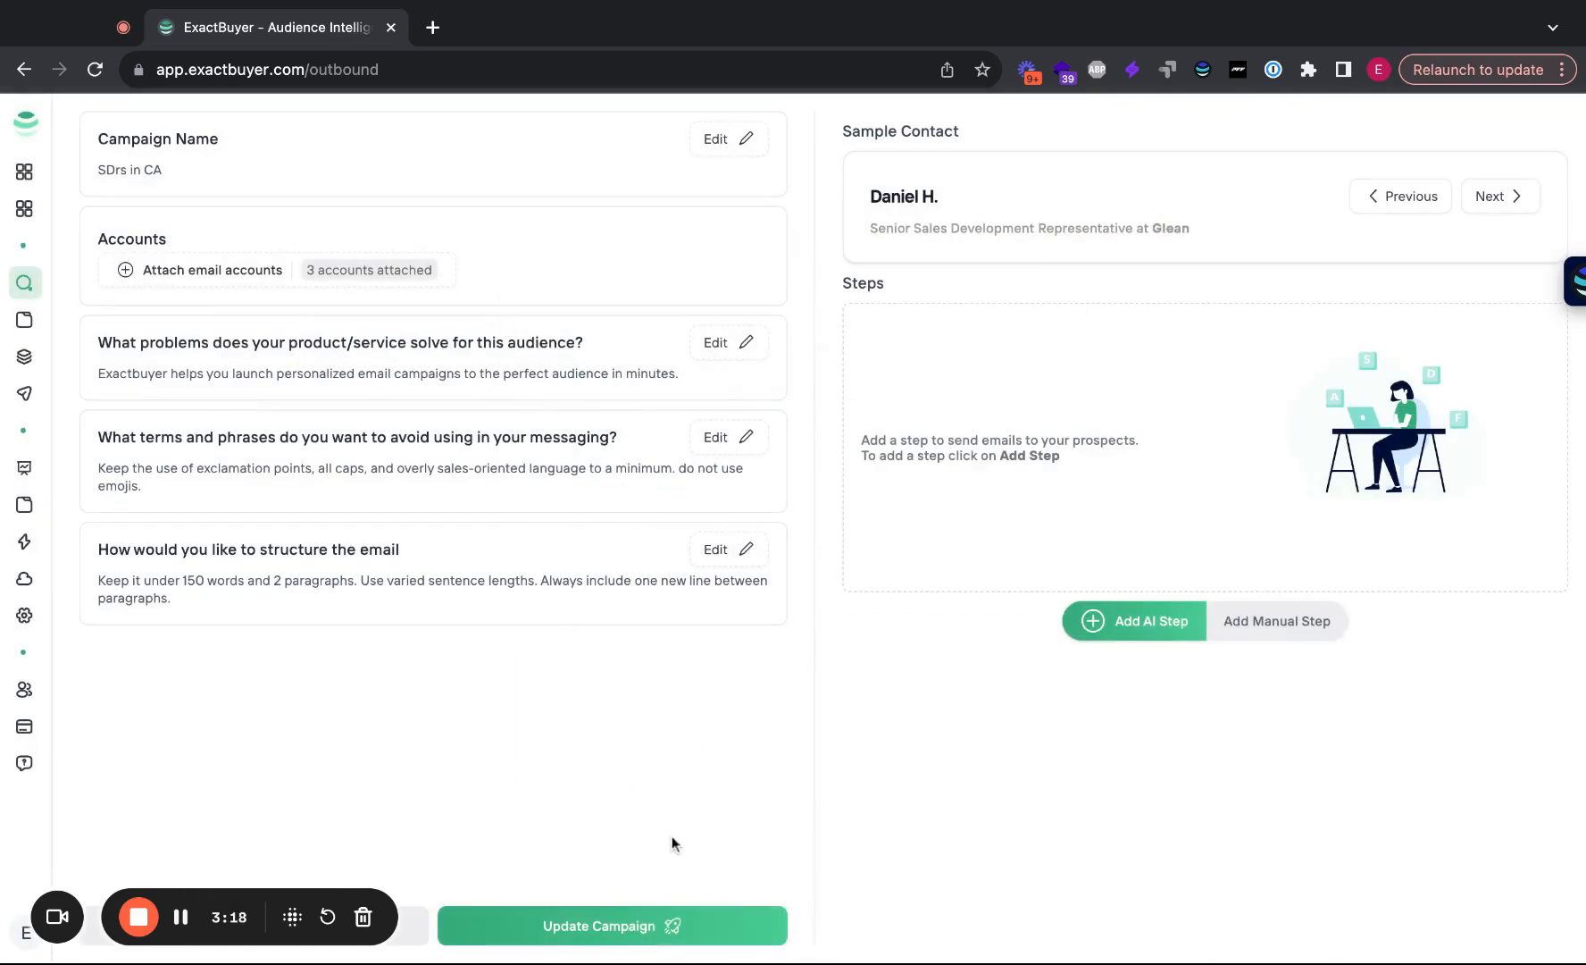
Generate an AI step: "I want to get the prospect interested in our email engagement using AI and book a 15 minute demo with them to learn more."
scroll(559, 804, "down", 1)
left_click(1143, 626)
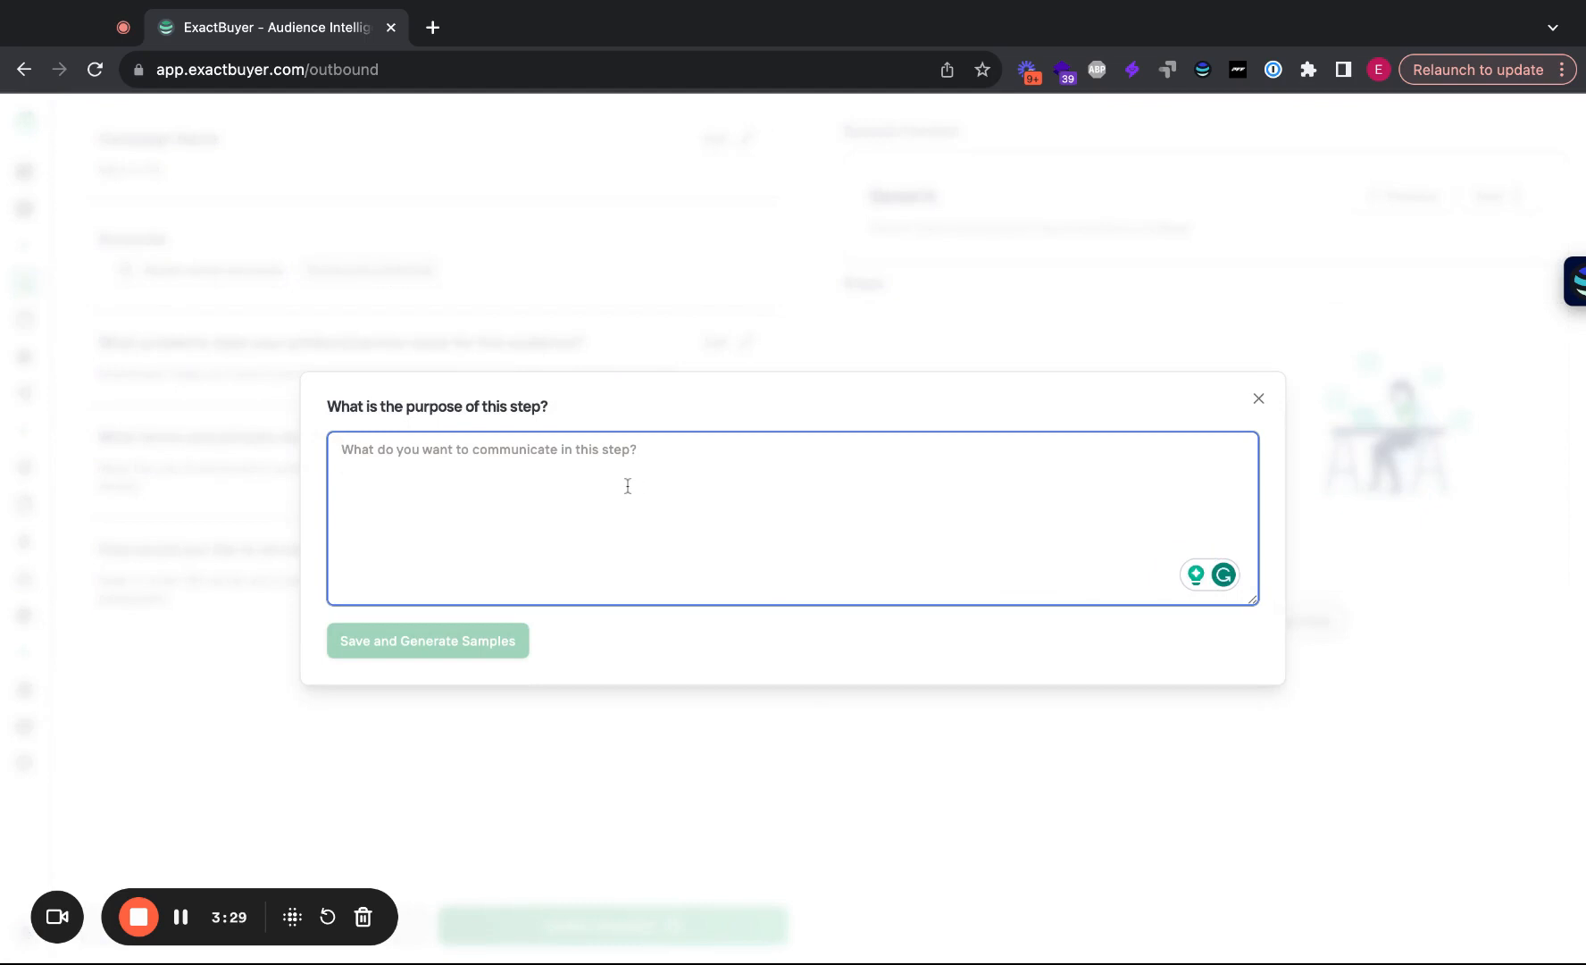
type("I want t")
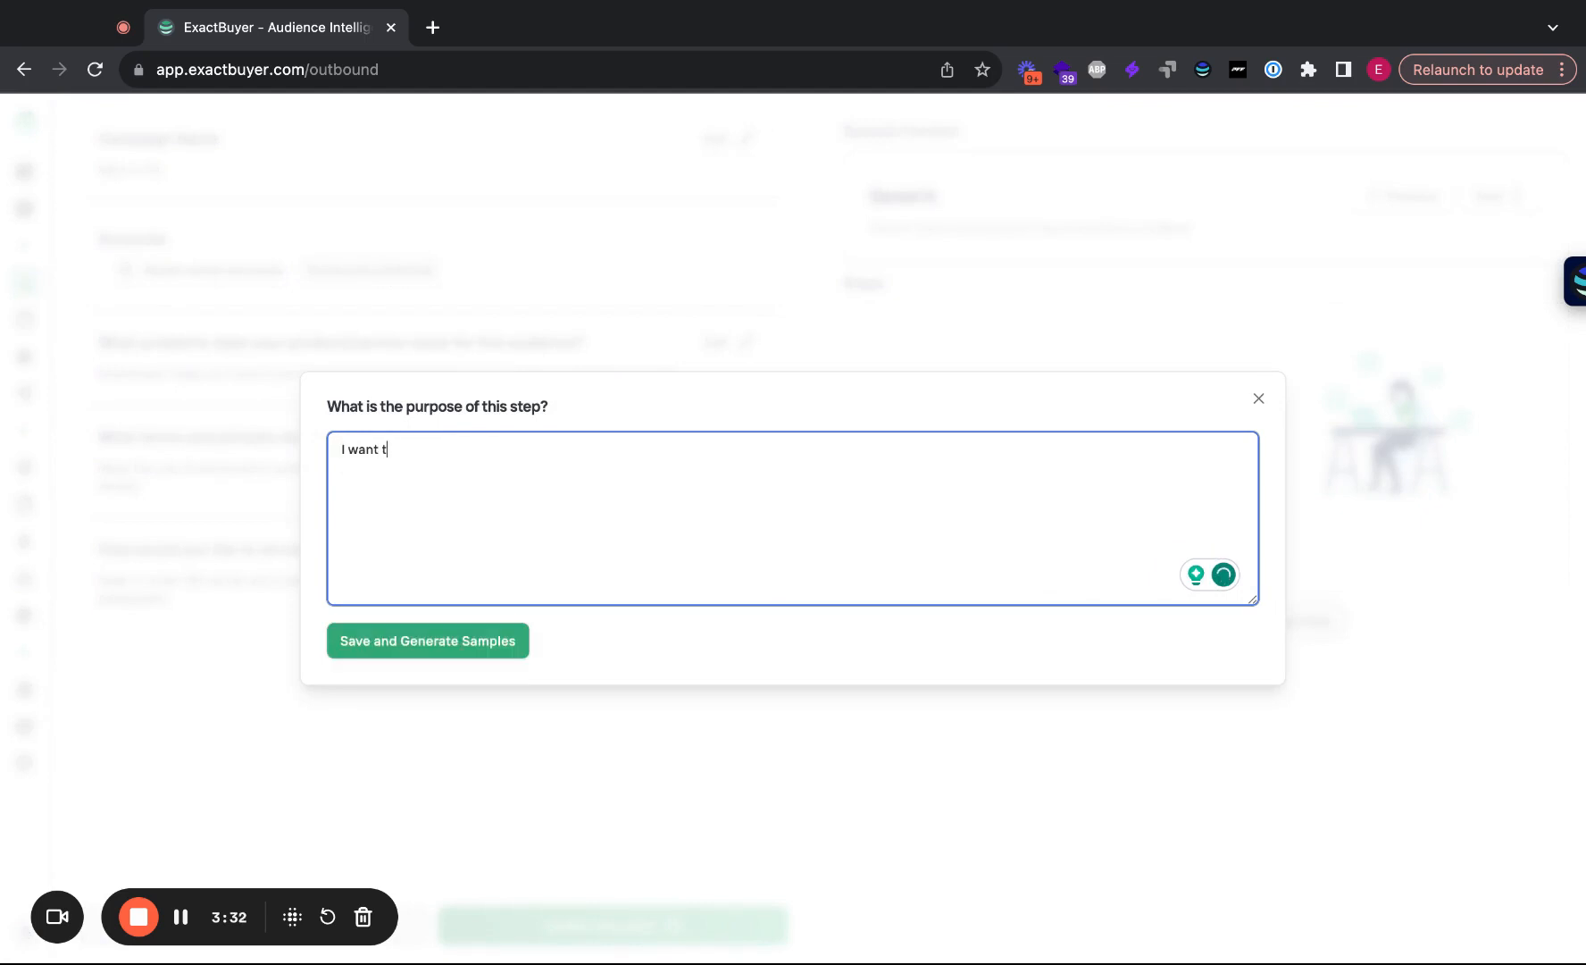
type("o get hte")
key("BackSpace")
type("the prospect intereste")
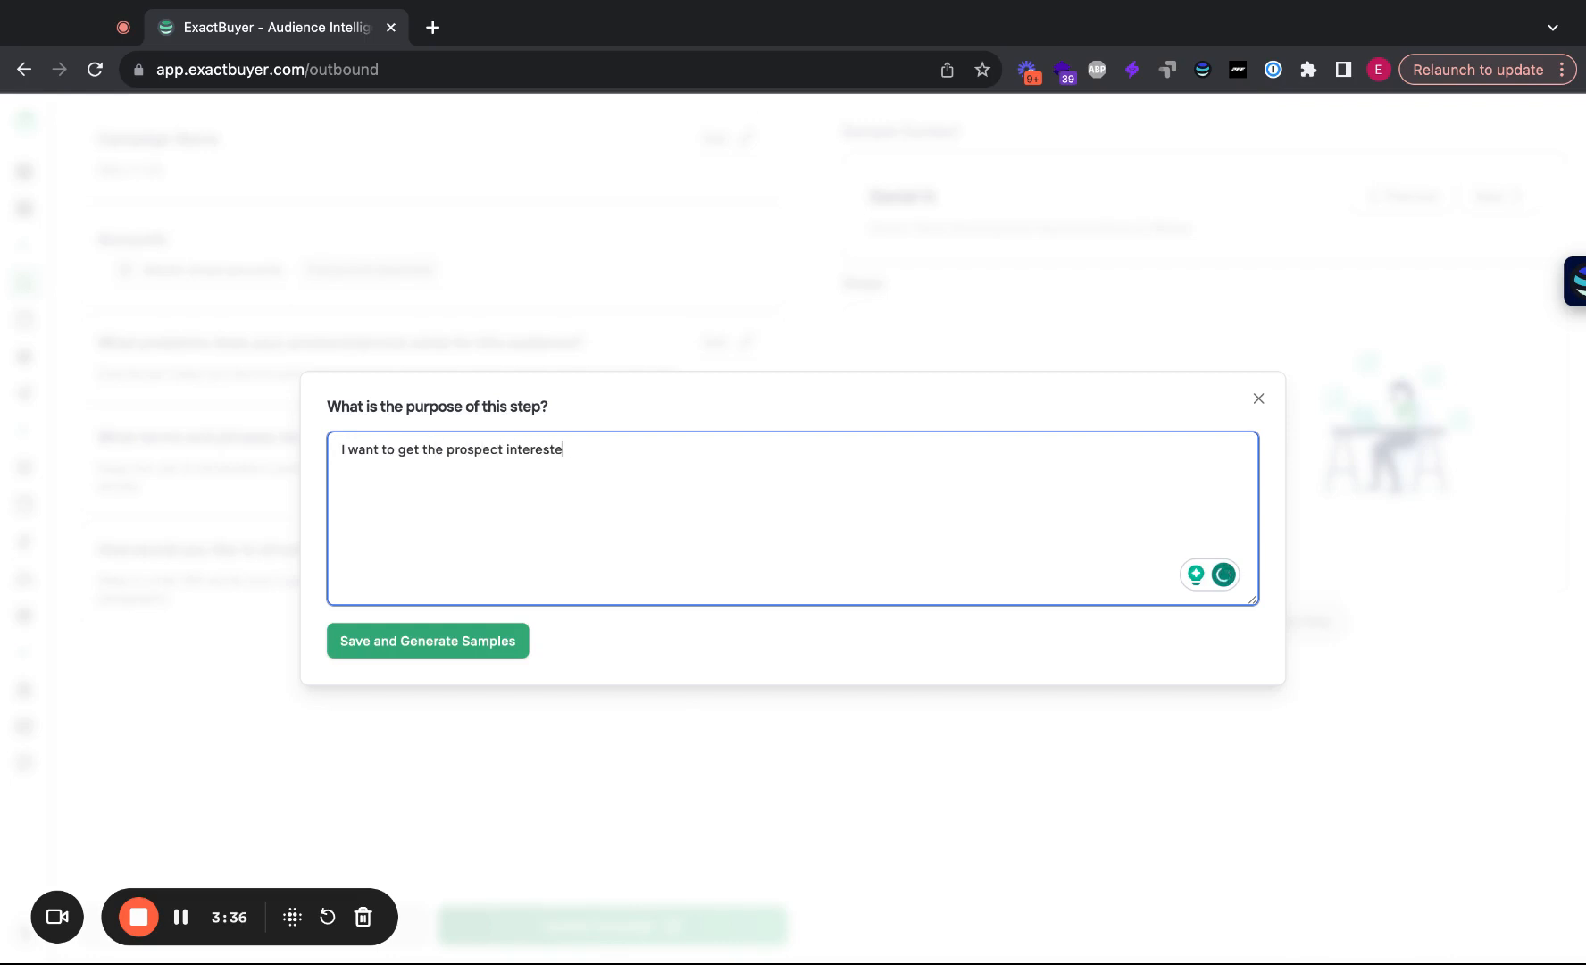
type("d in our email engagemnet")
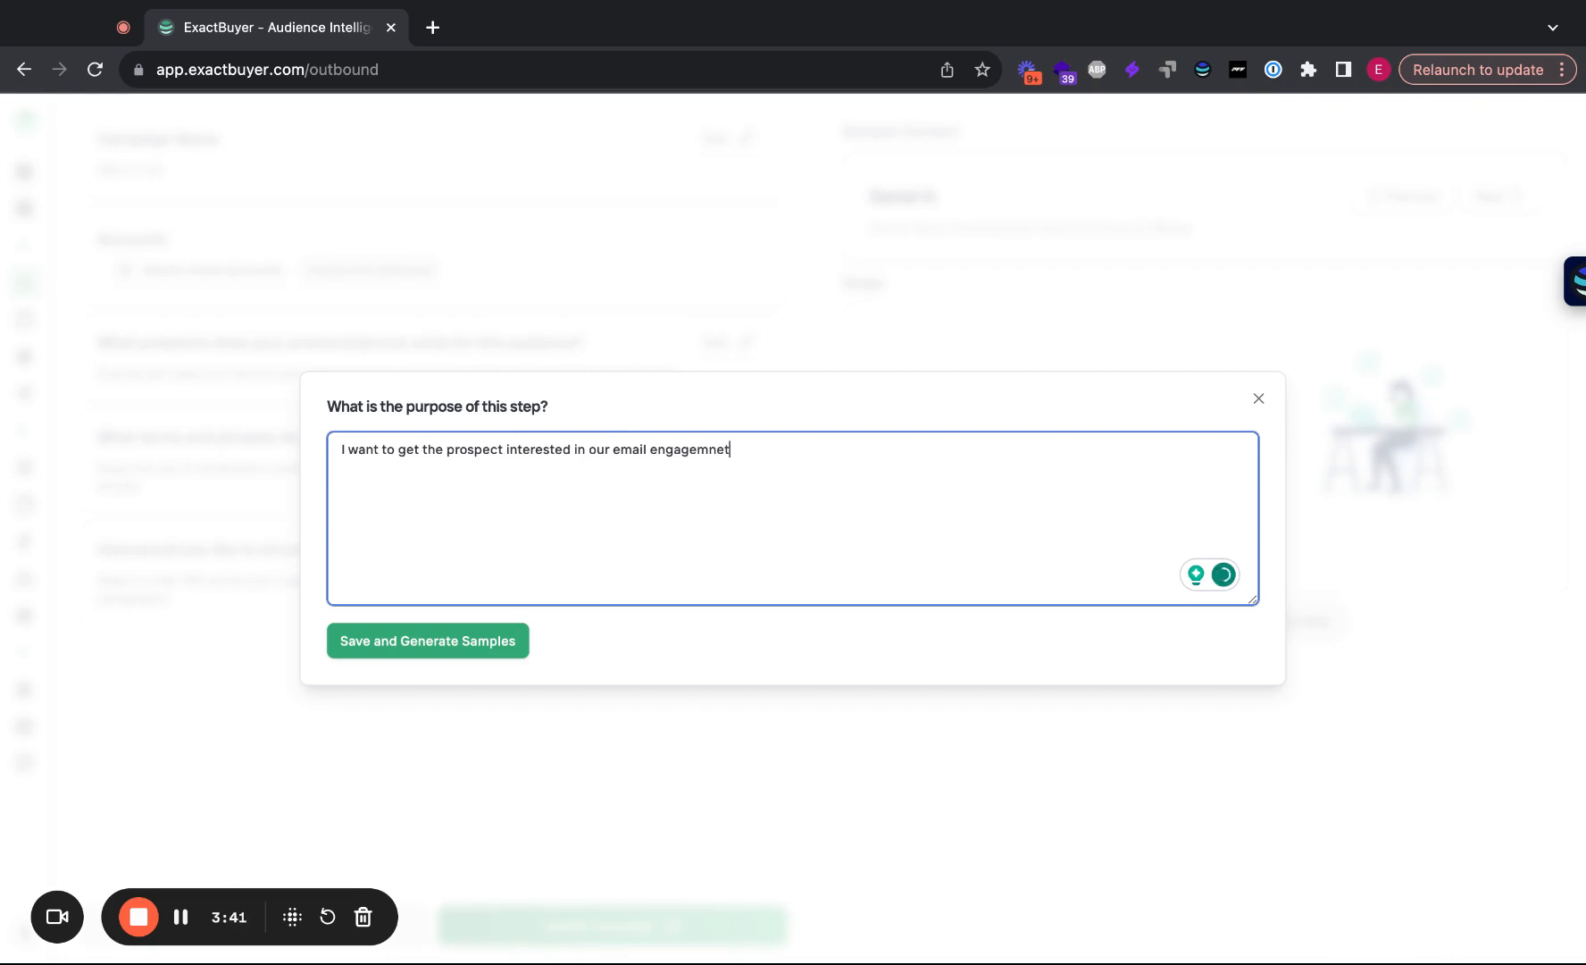
type("ent")
type("using AI and book a 15 minute demos")
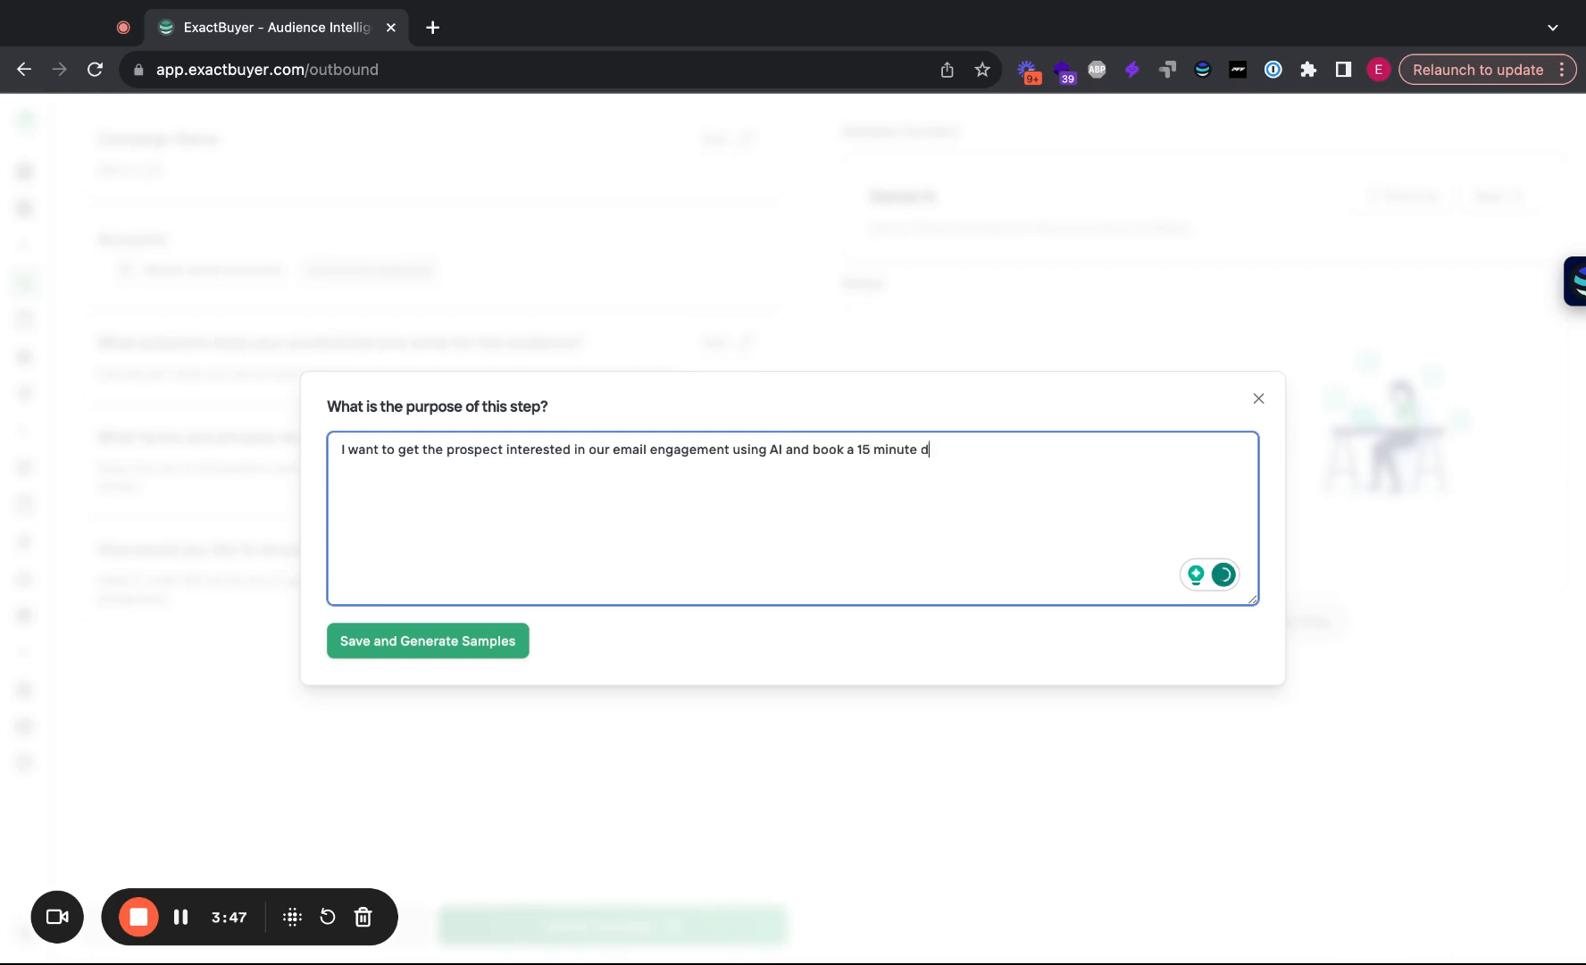
type(" with them to learn more")
left_click(449, 652)
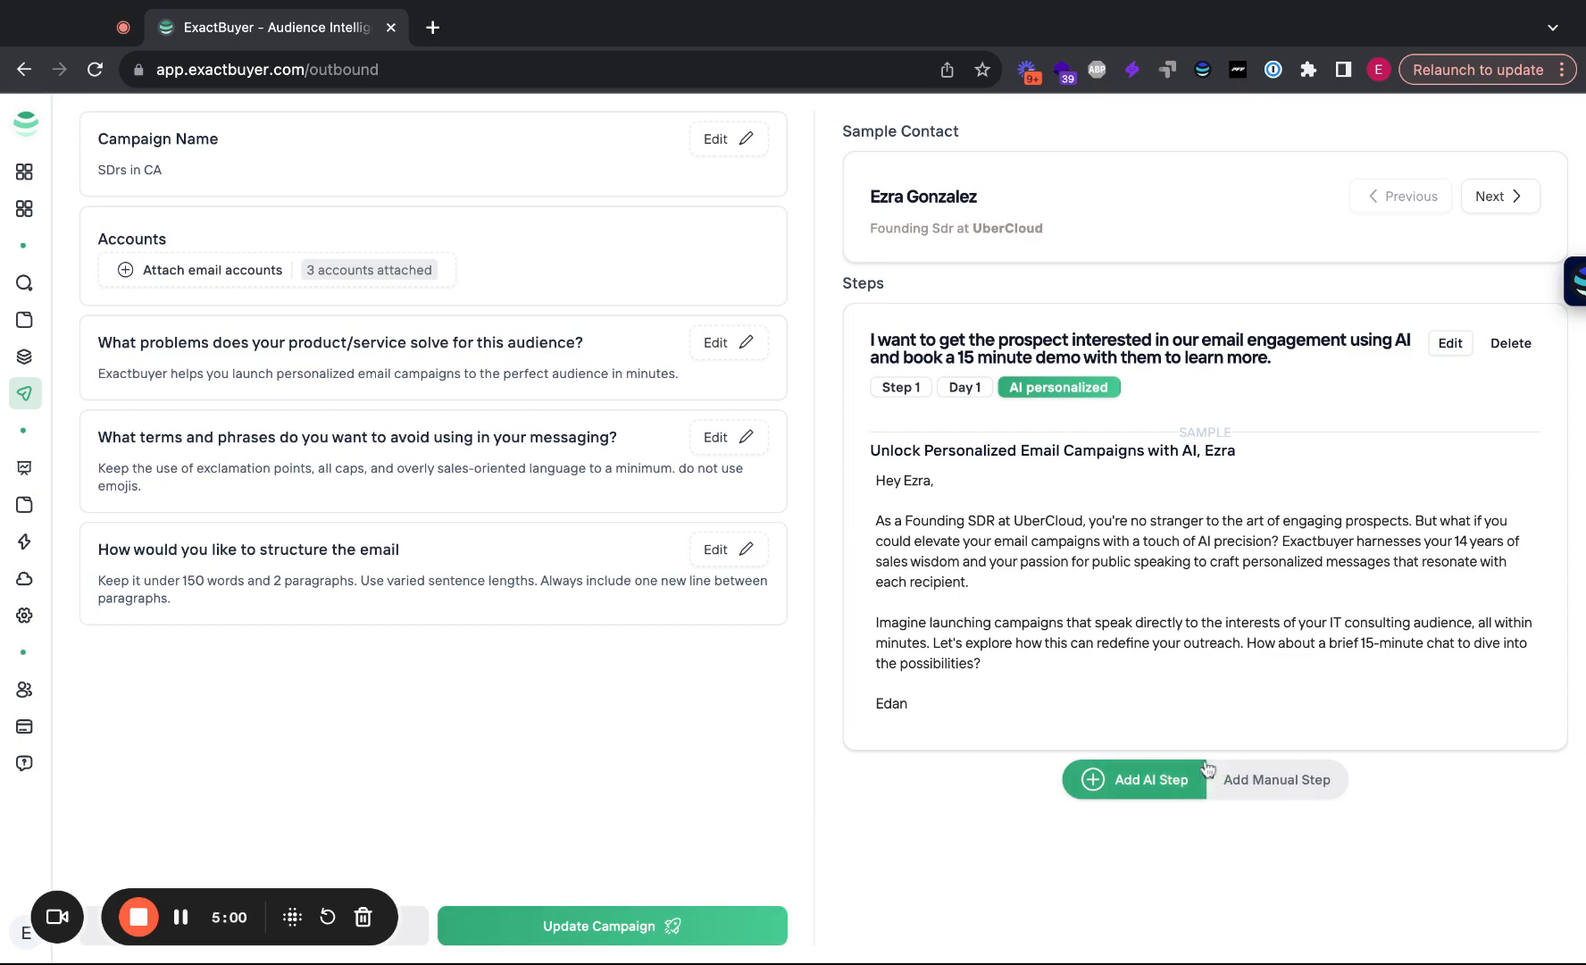
Add a manual follow-up step reading "Hey {{firstName}}, Any thoughts on the previous message?", preview it and save it
left_click(1269, 788)
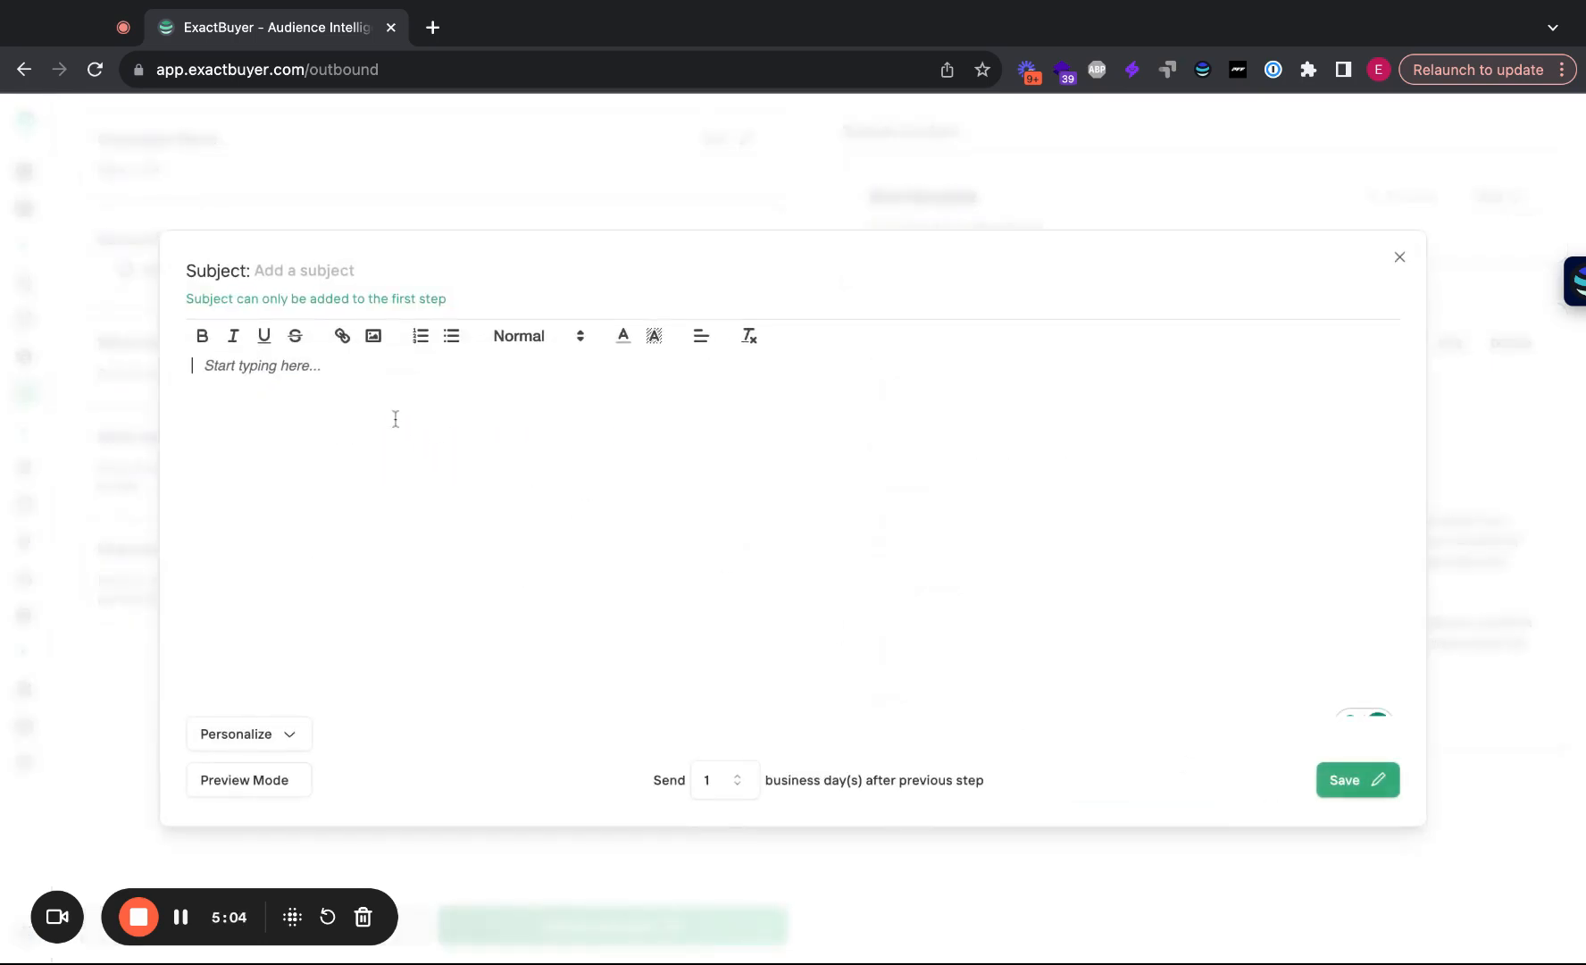
type("G")
key("BackSpace")
type("Hey")
left_click(289, 736)
left_click(255, 772)
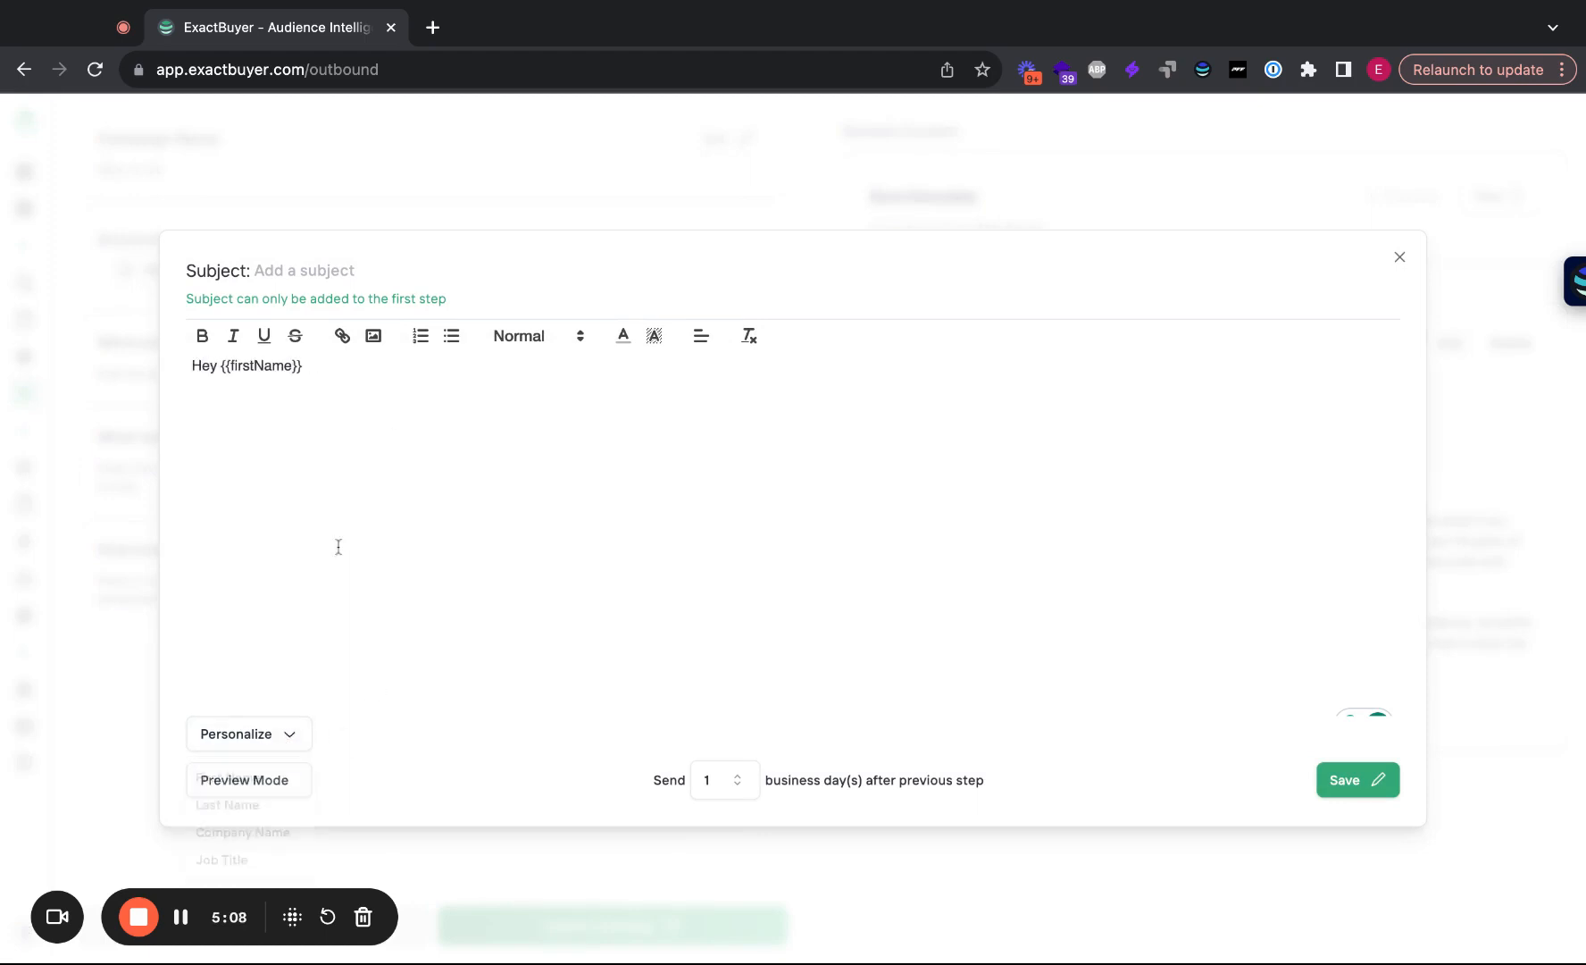
type(", Any th")
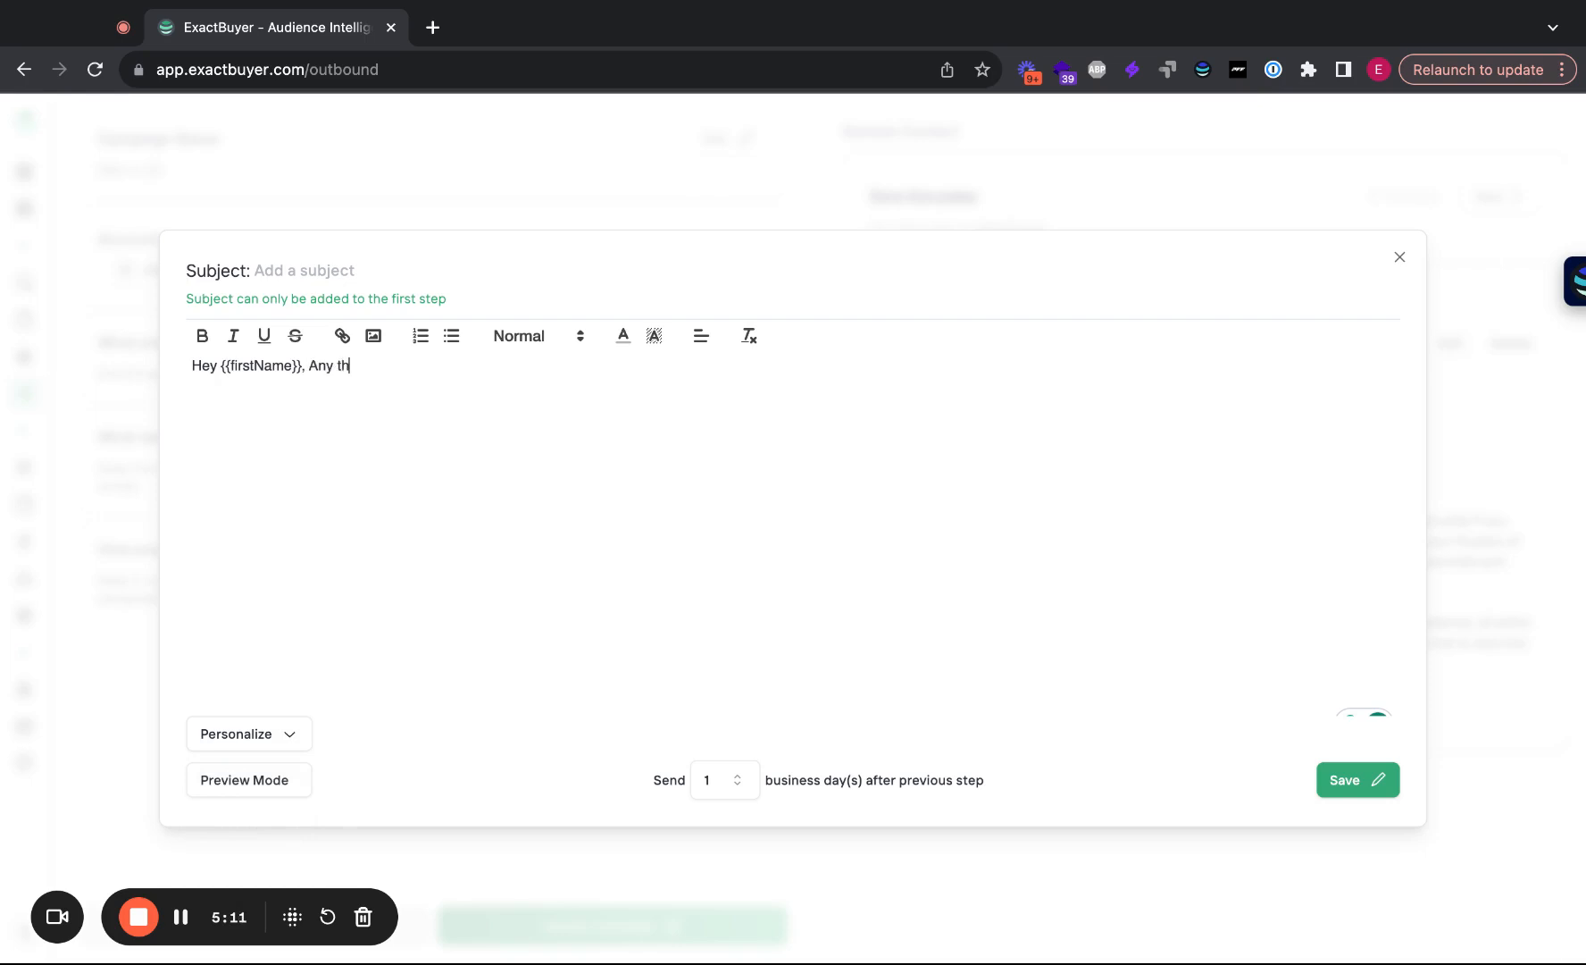
type("oughts on the previous message?")
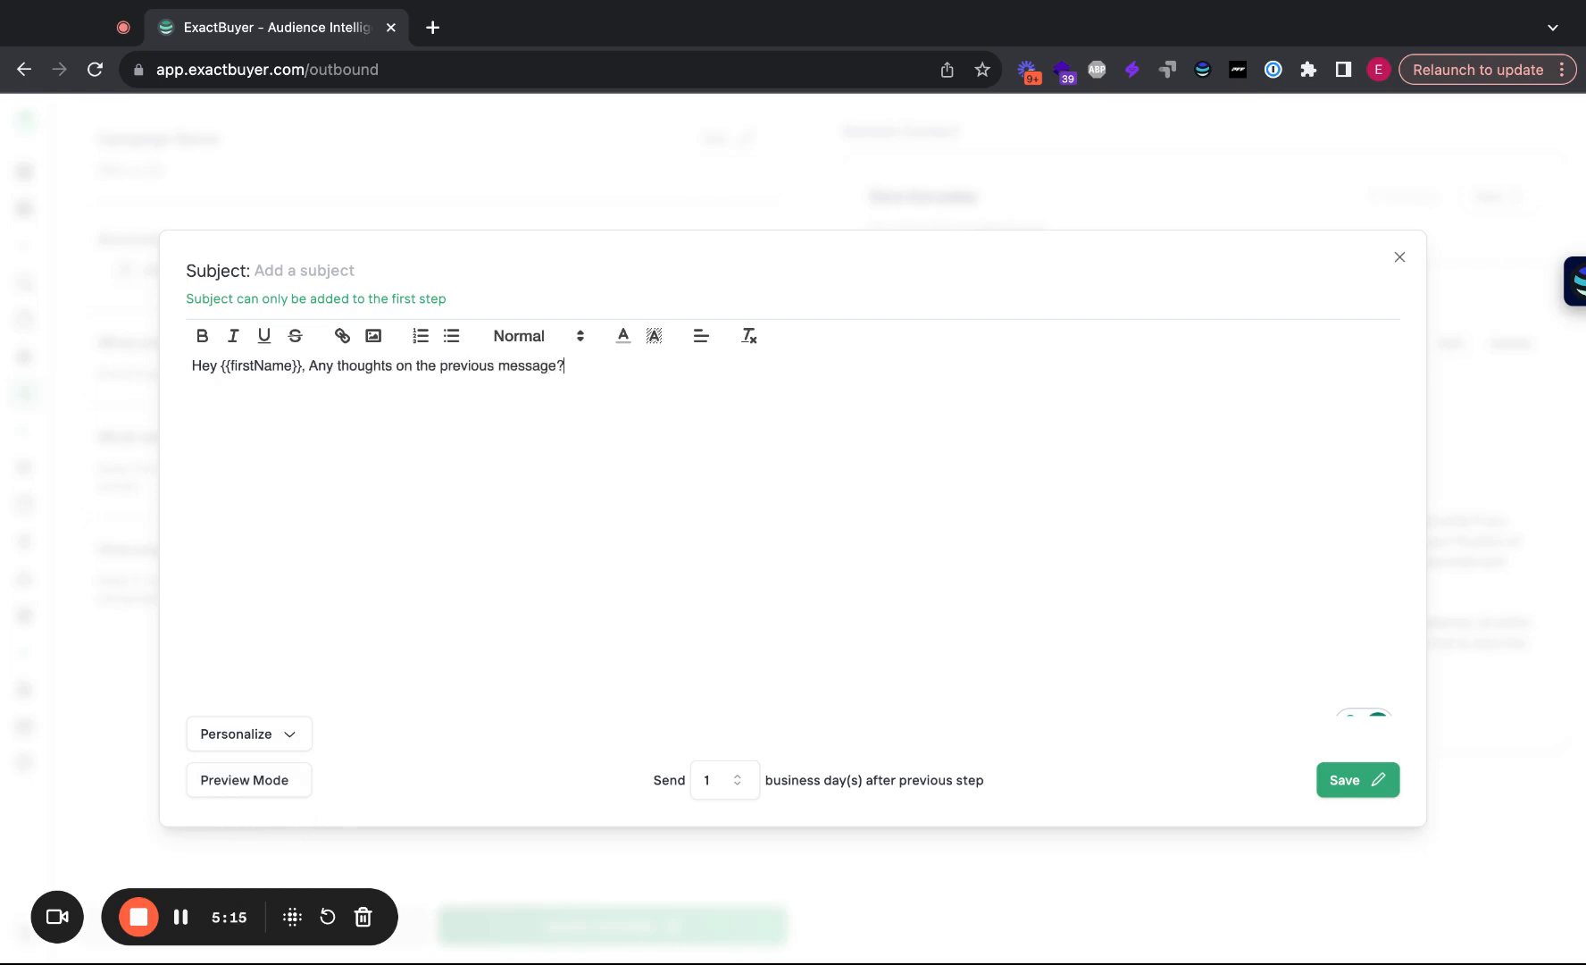
left_click(224, 792)
left_click(253, 627)
left_click(1345, 781)
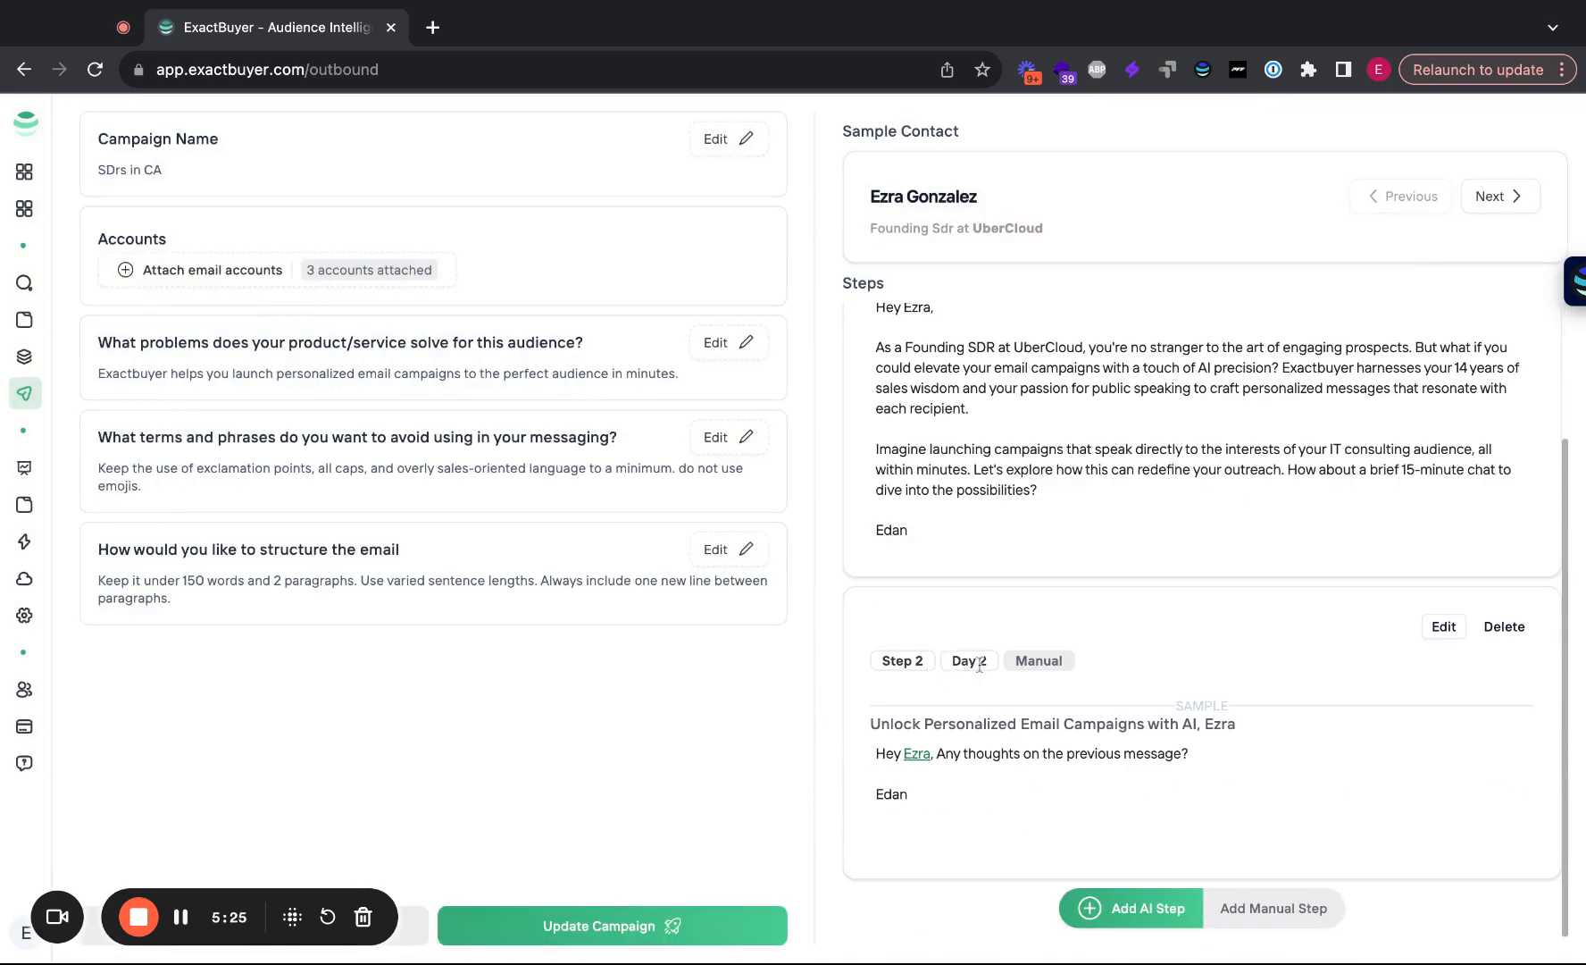
Set the manual follow-up to send 4 business days after the previous step, and update the campaign
left_click(1441, 628)
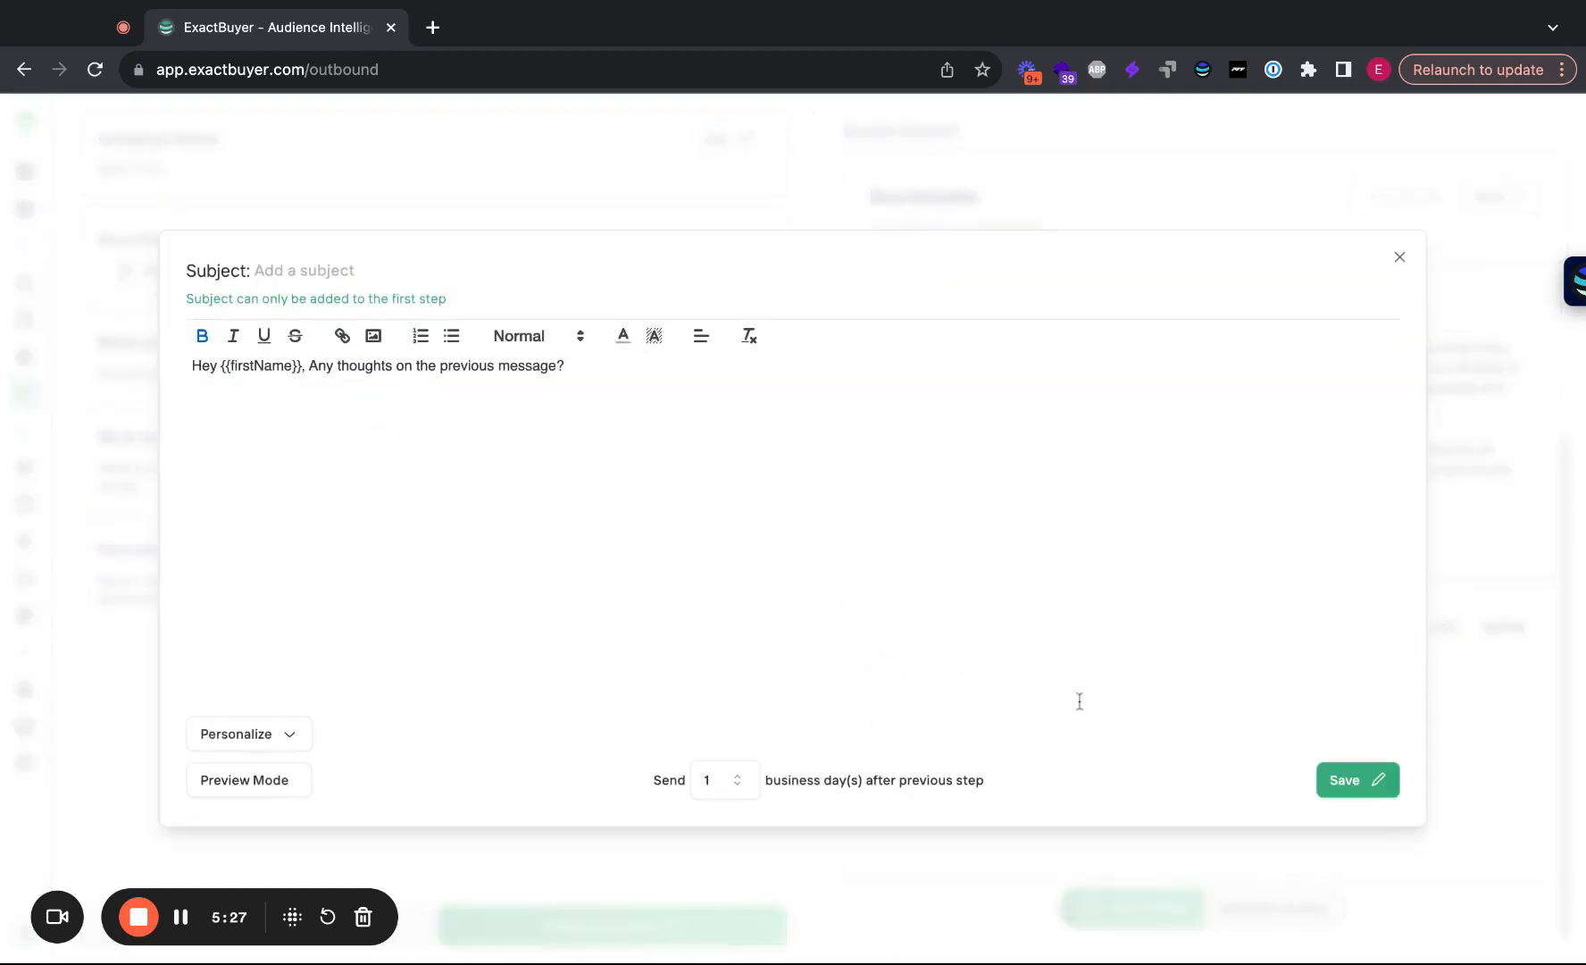
left_click(726, 790)
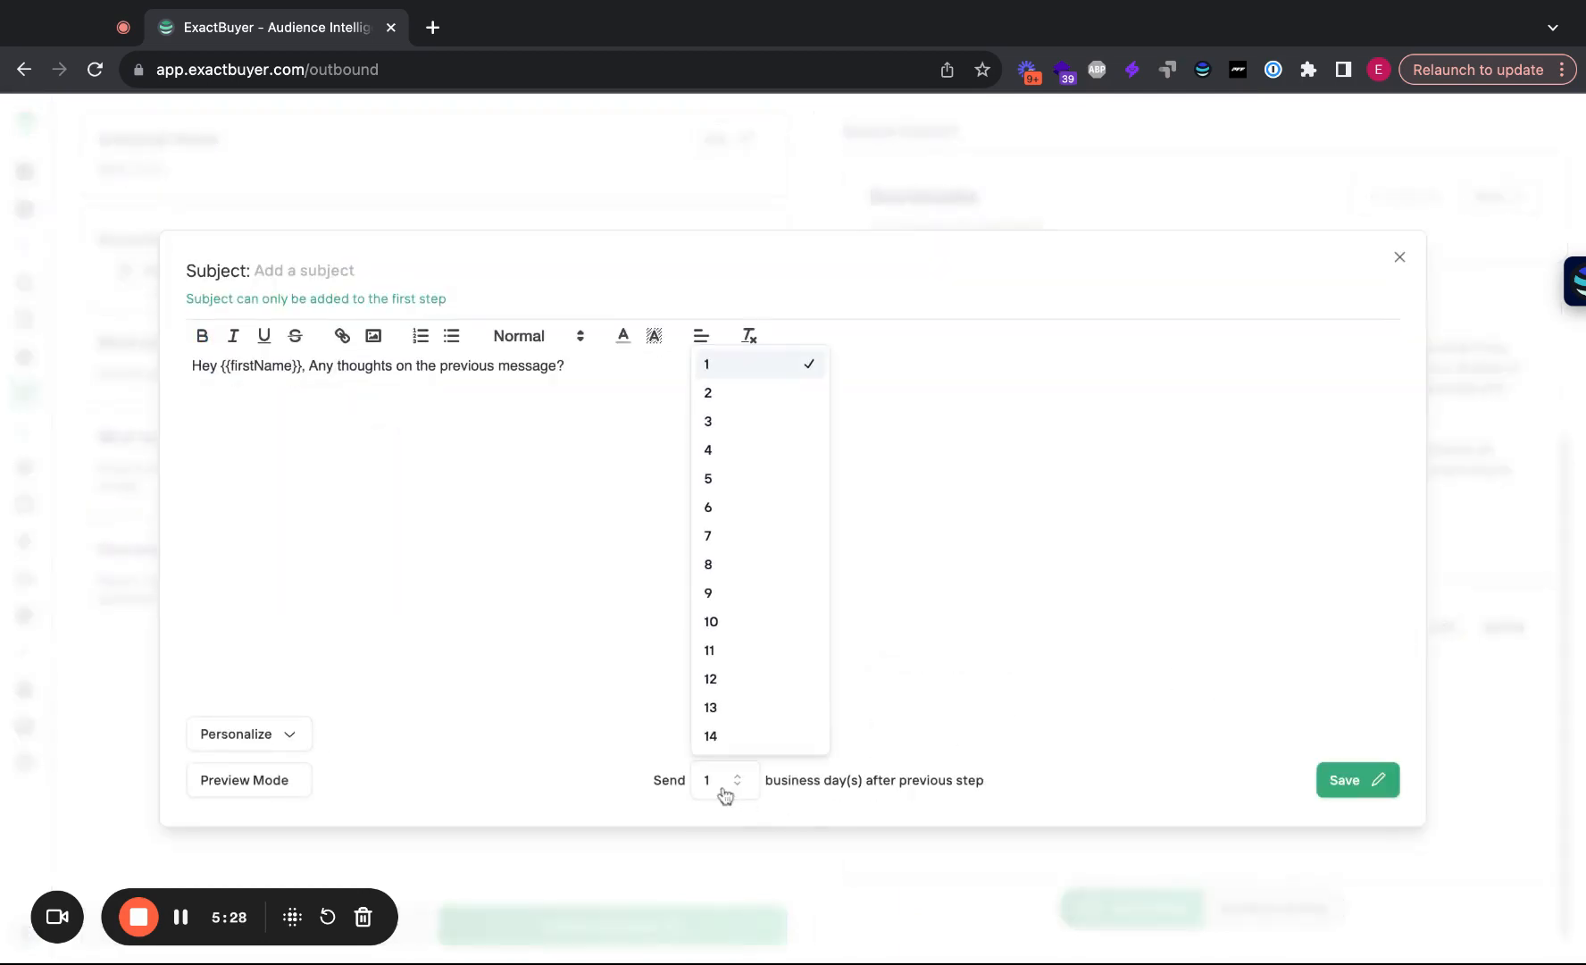
left_click(761, 450)
left_click(1347, 782)
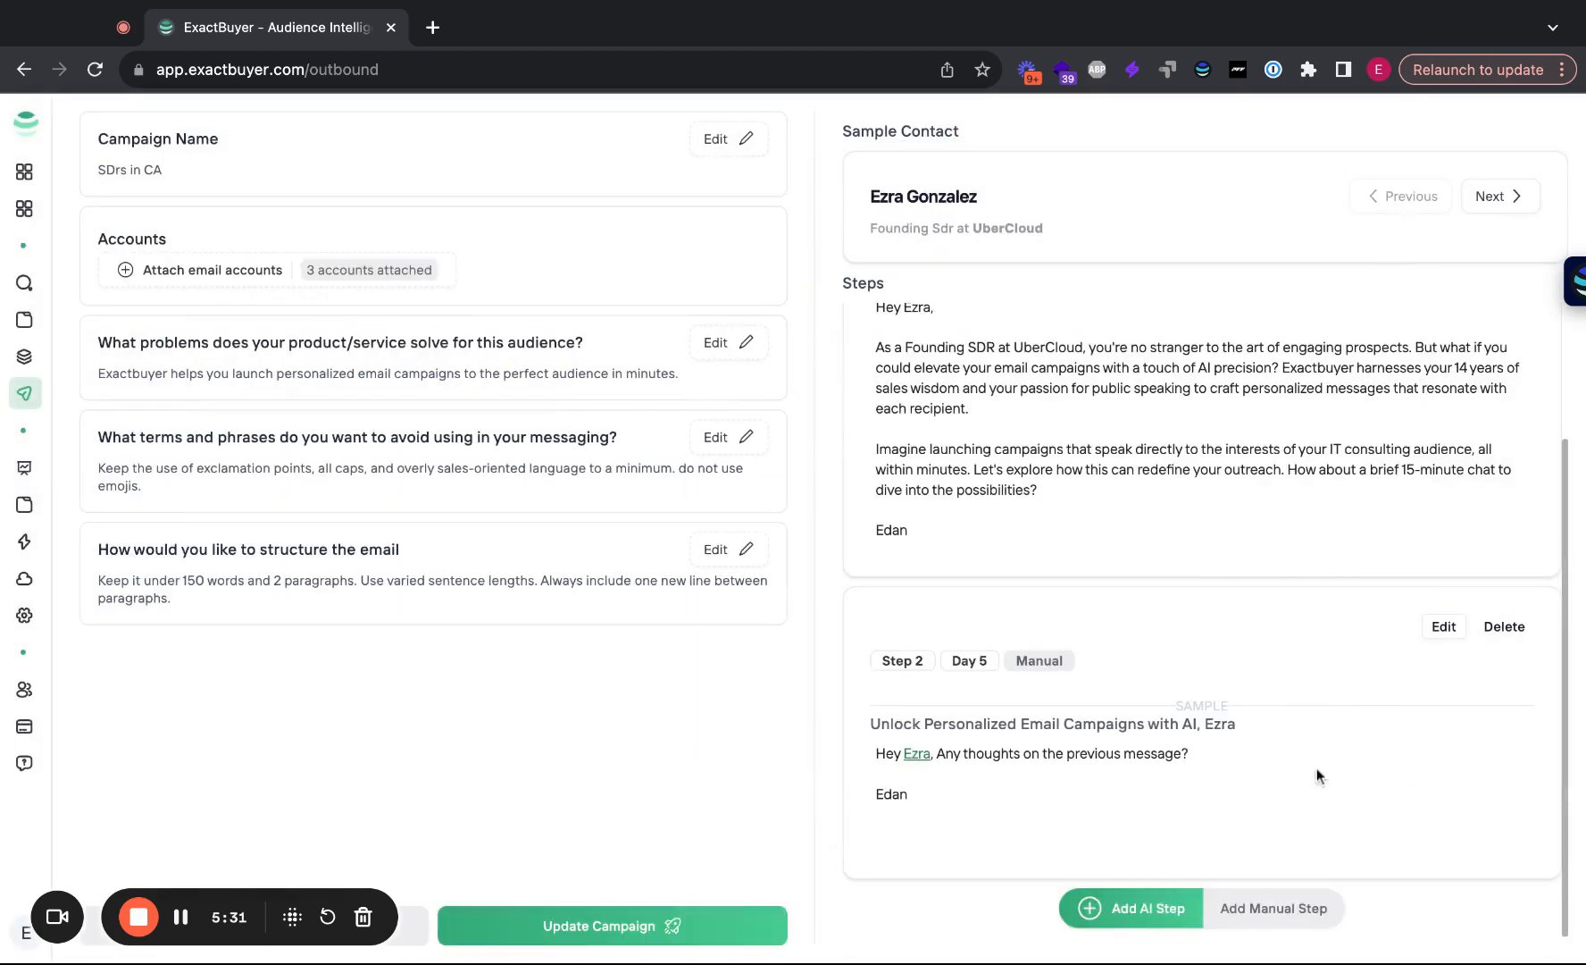
left_click(679, 929)
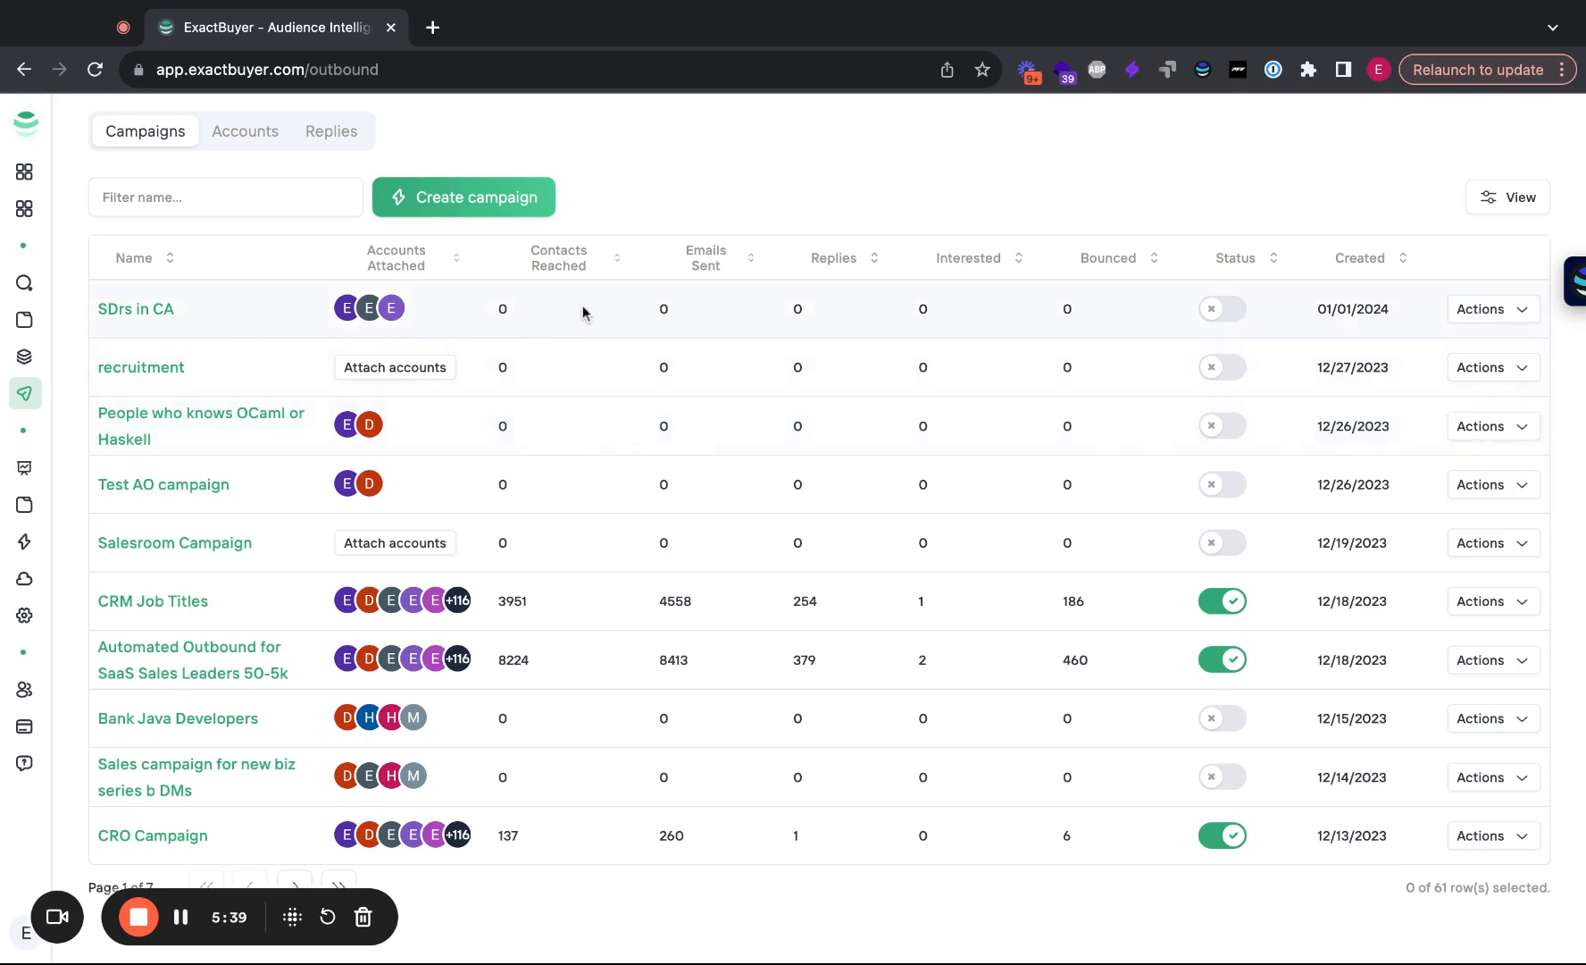
Turn the "SDrs in CA" campaign on and back off
left_click(1218, 314)
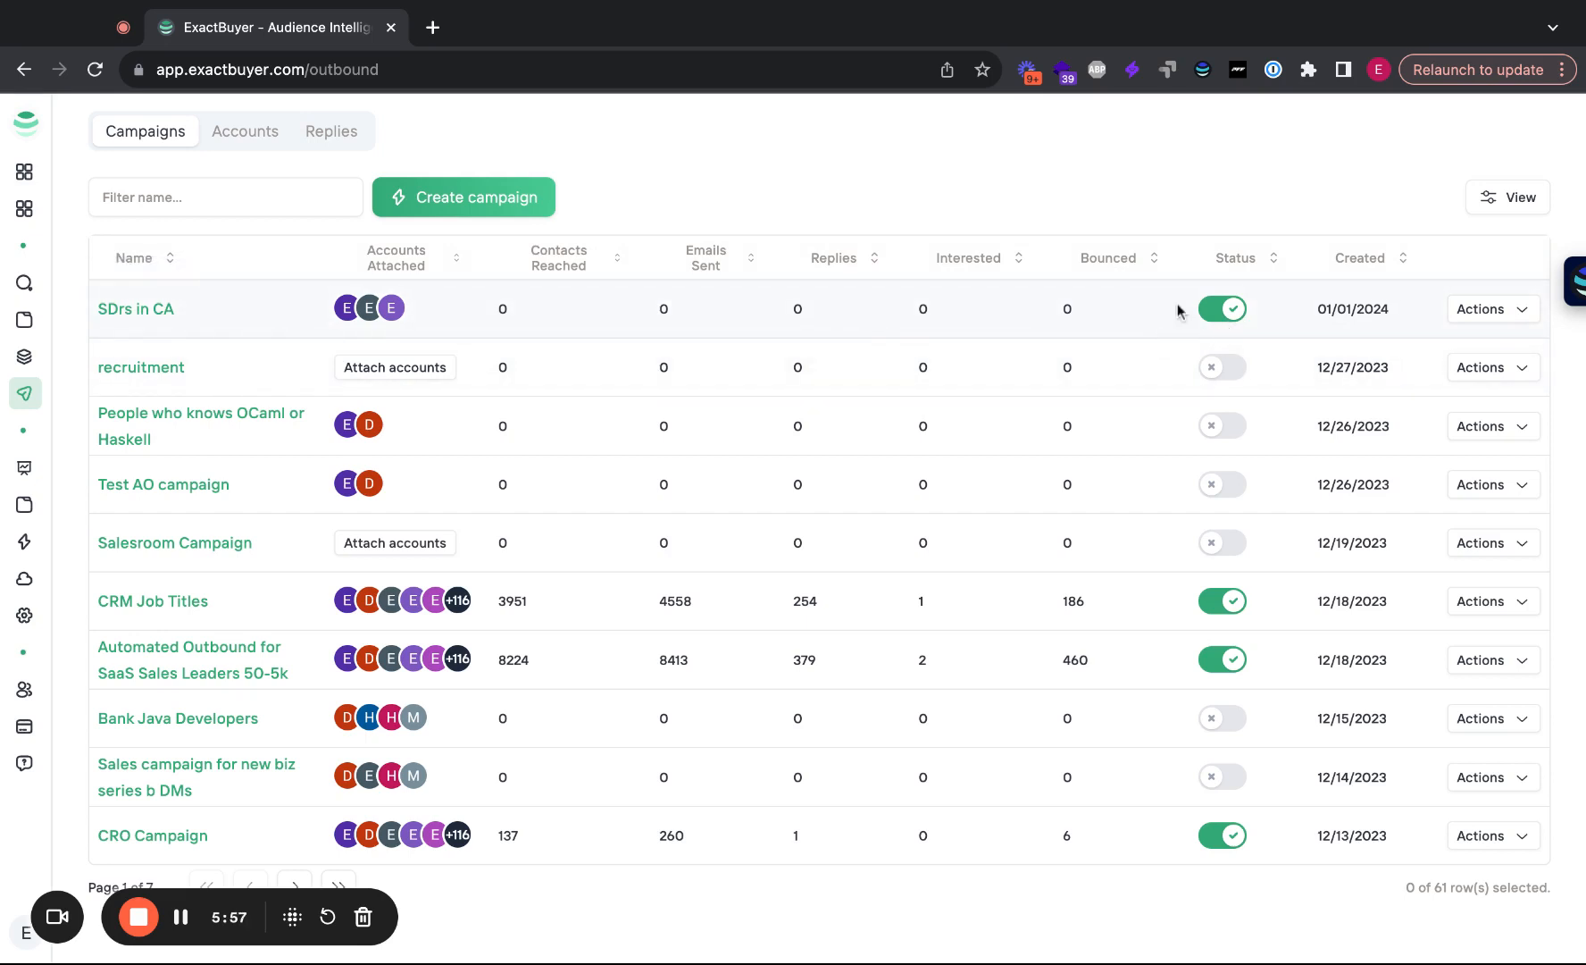
left_click(1221, 308)
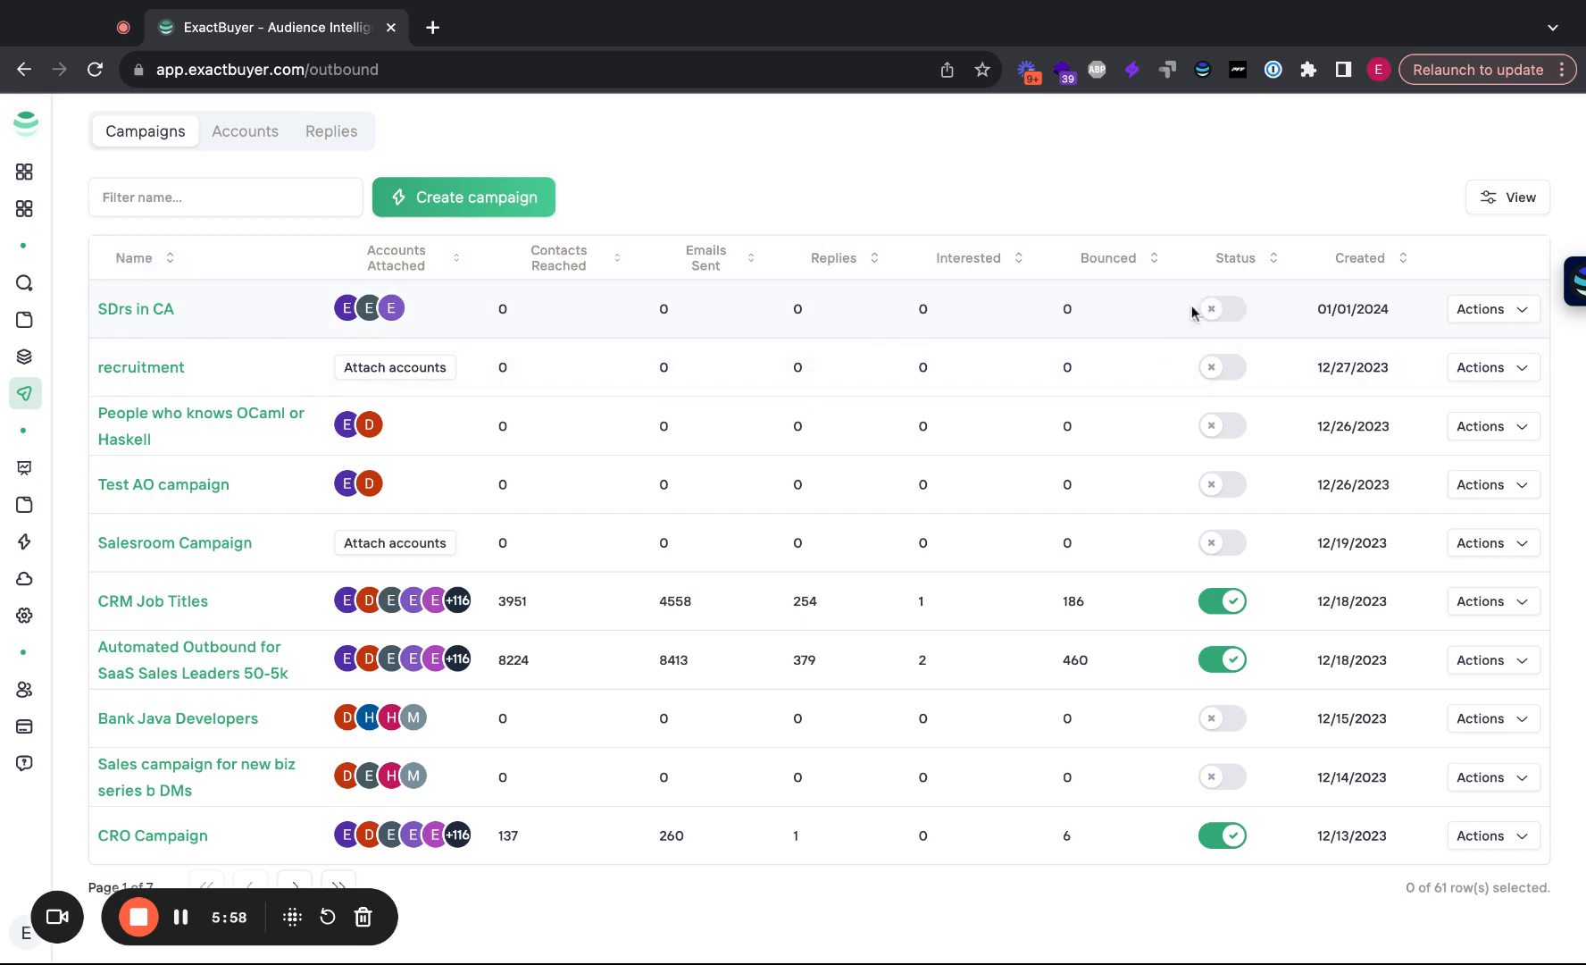
Filter the campaign replies to show only those labelled Interested
left_click(334, 138)
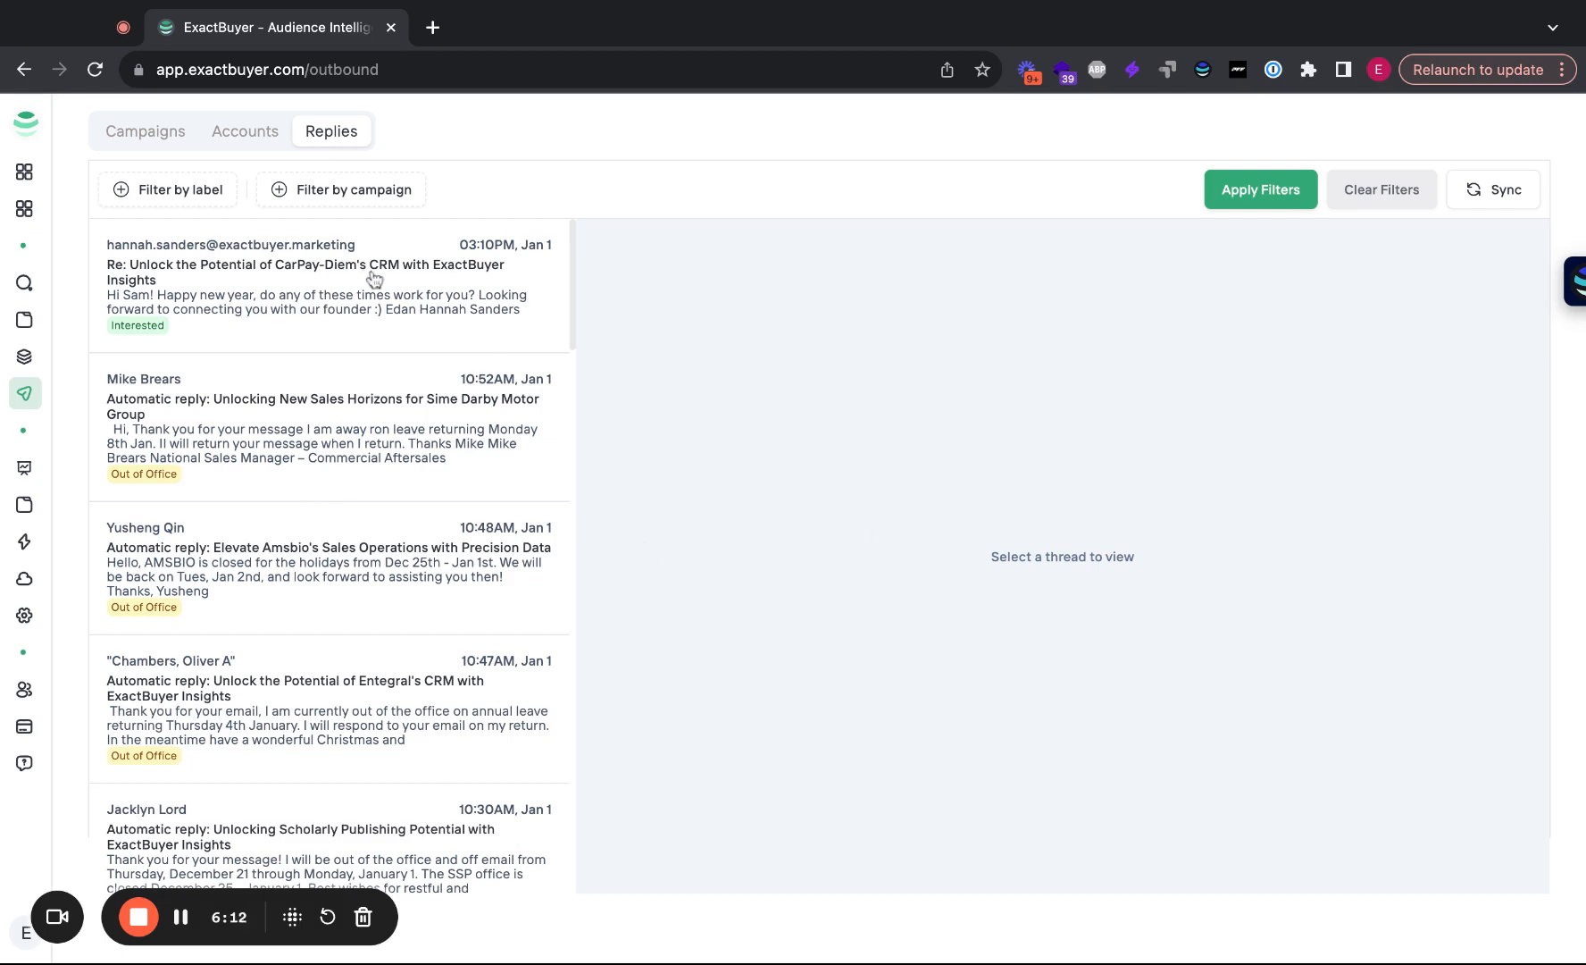
left_click(204, 201)
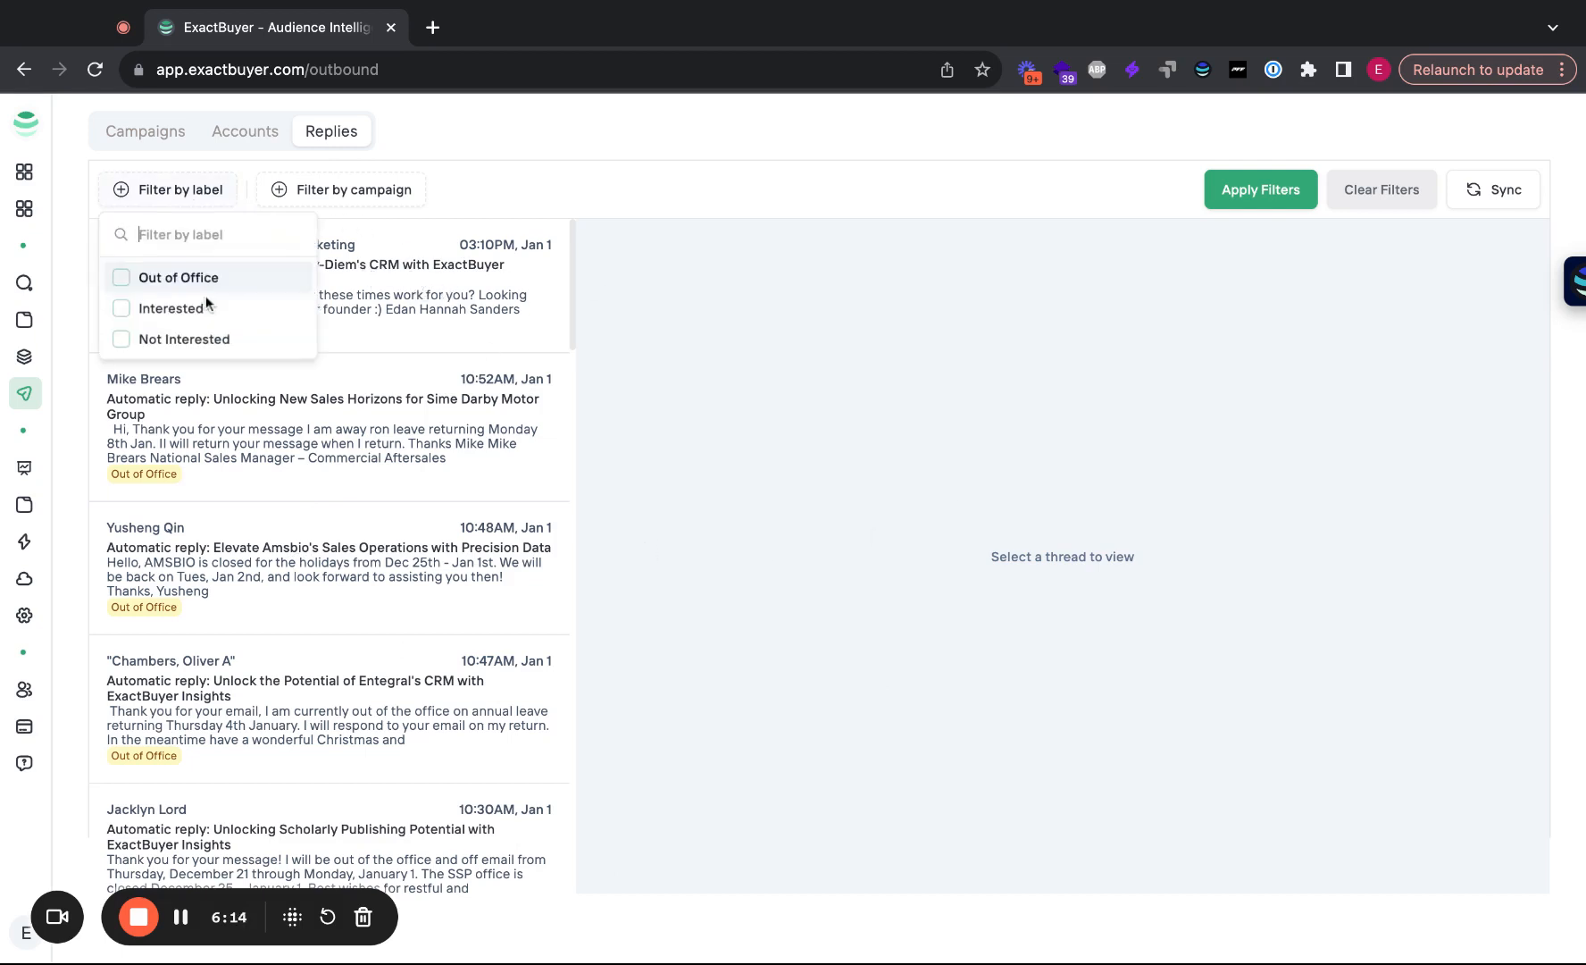
left_click(211, 308)
left_click(1245, 200)
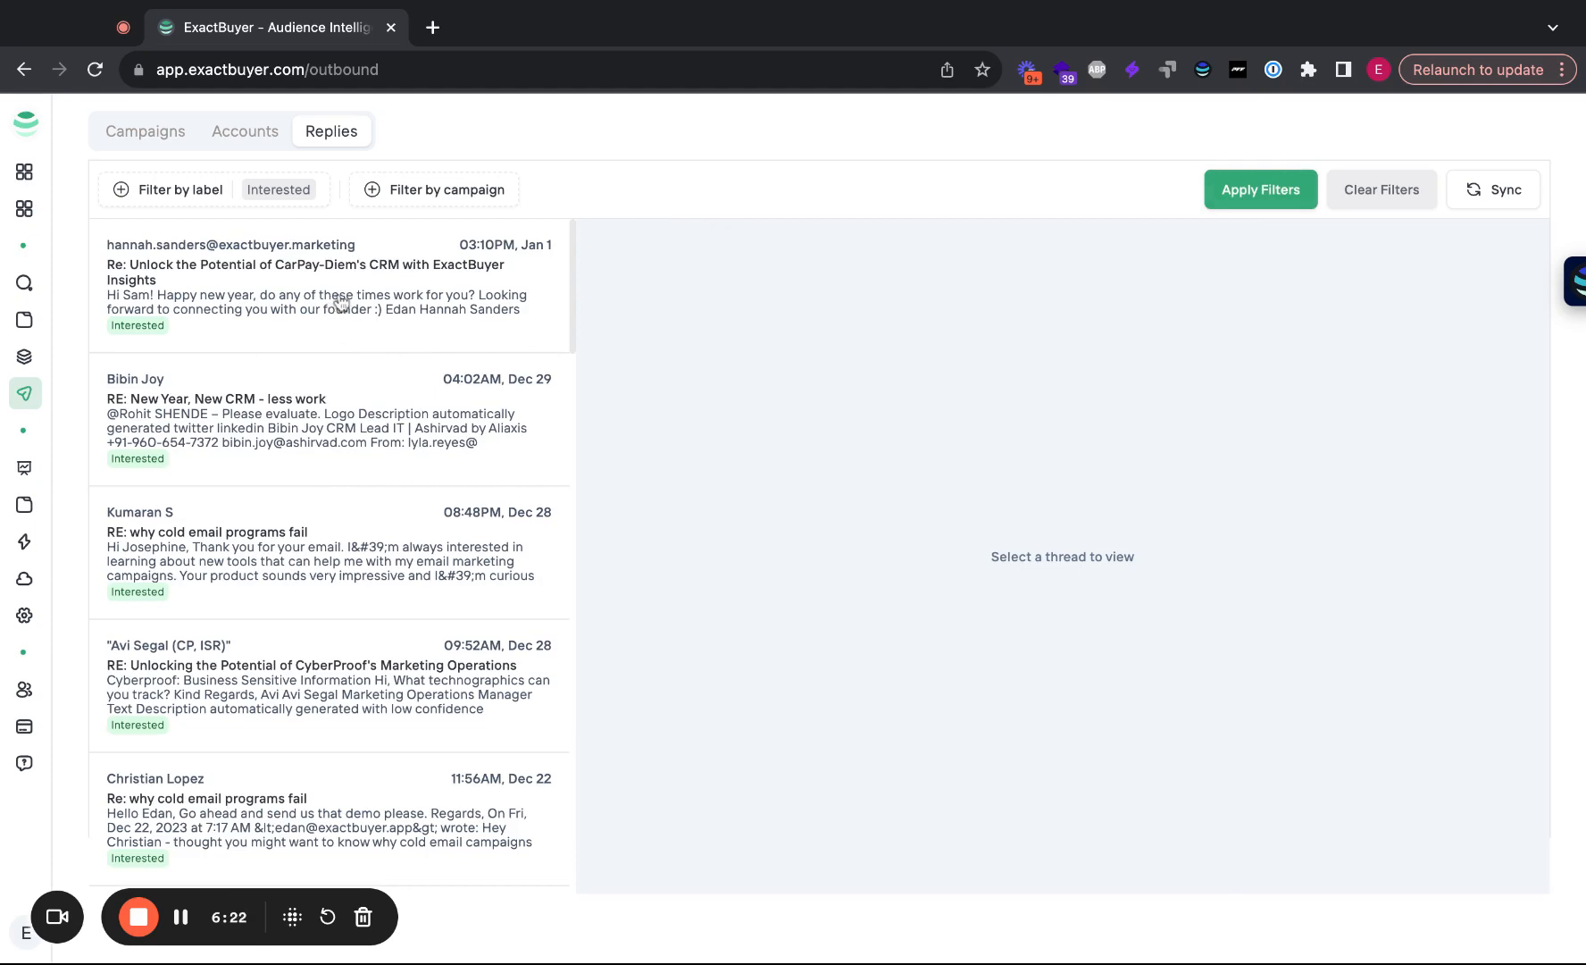
Read the latest message in the interested thread about CarPay-Diem's CRM and open a blank reply to it
left_click(340, 303)
scroll(1022, 541, "down", 10)
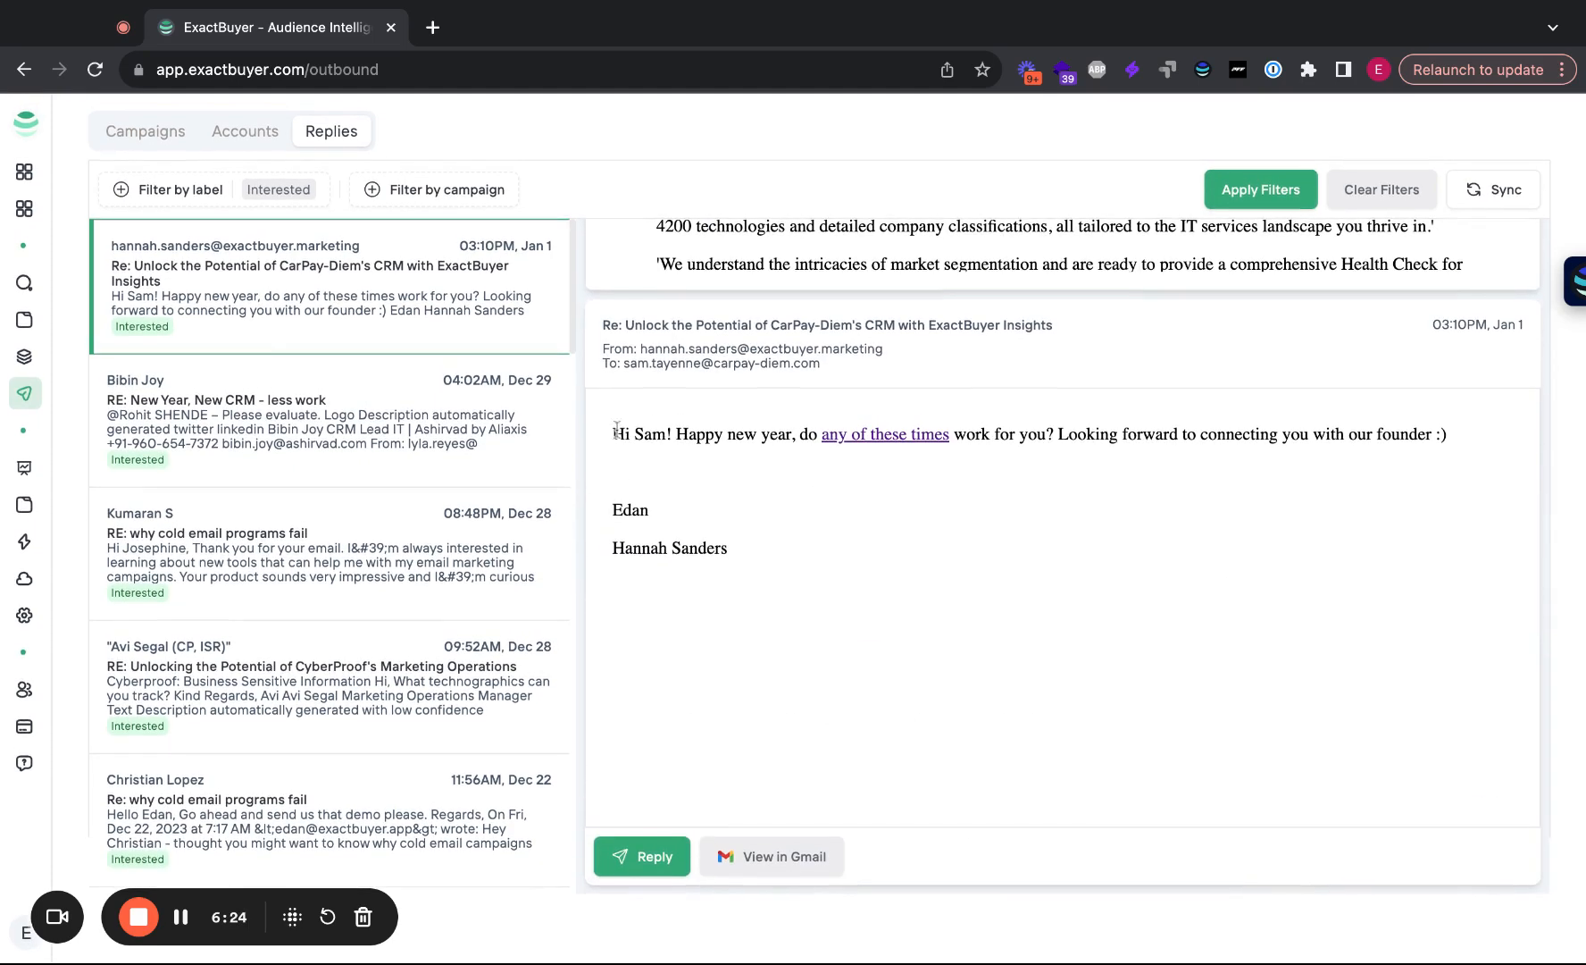
left_click(641, 856)
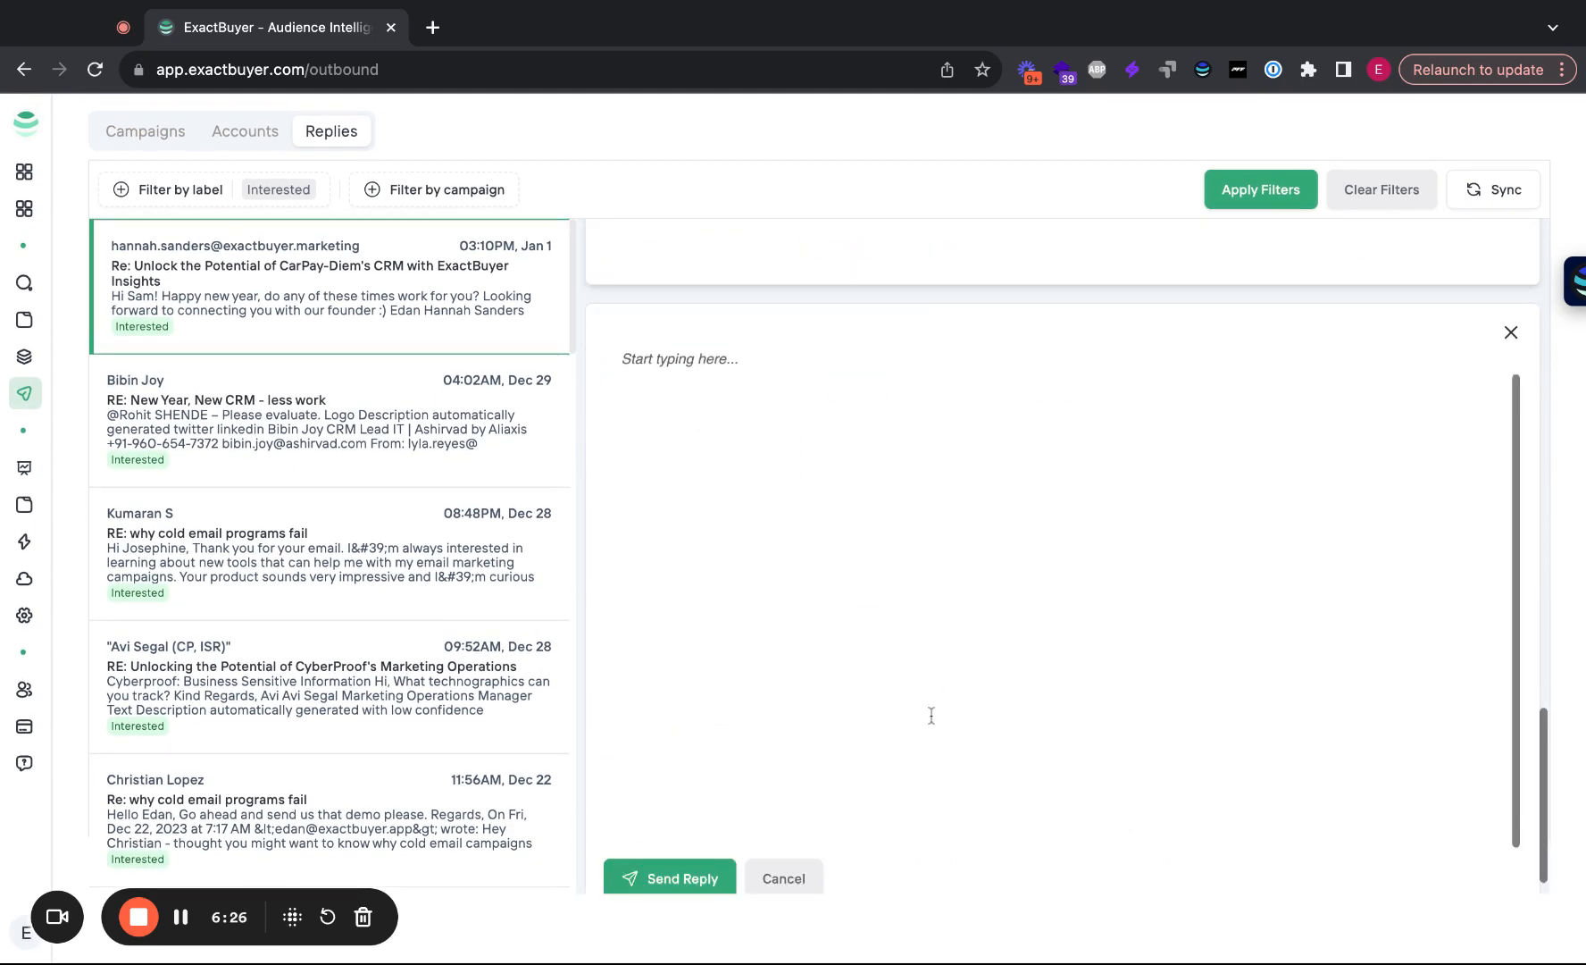
left_click(710, 376)
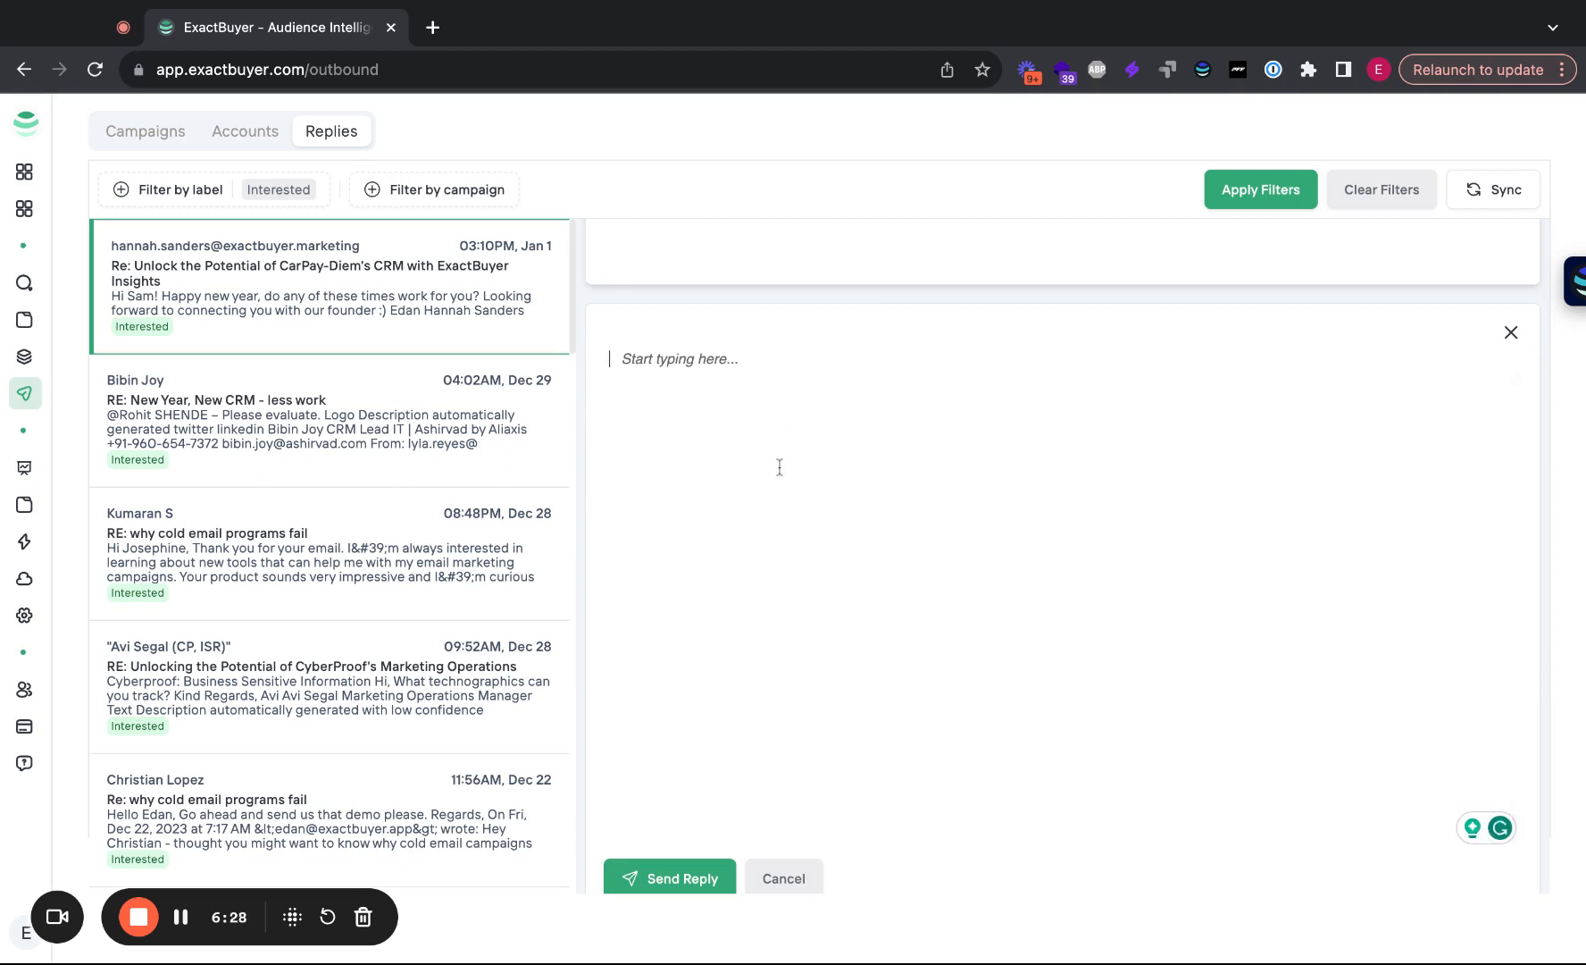
scroll(780, 467, "up", 5)
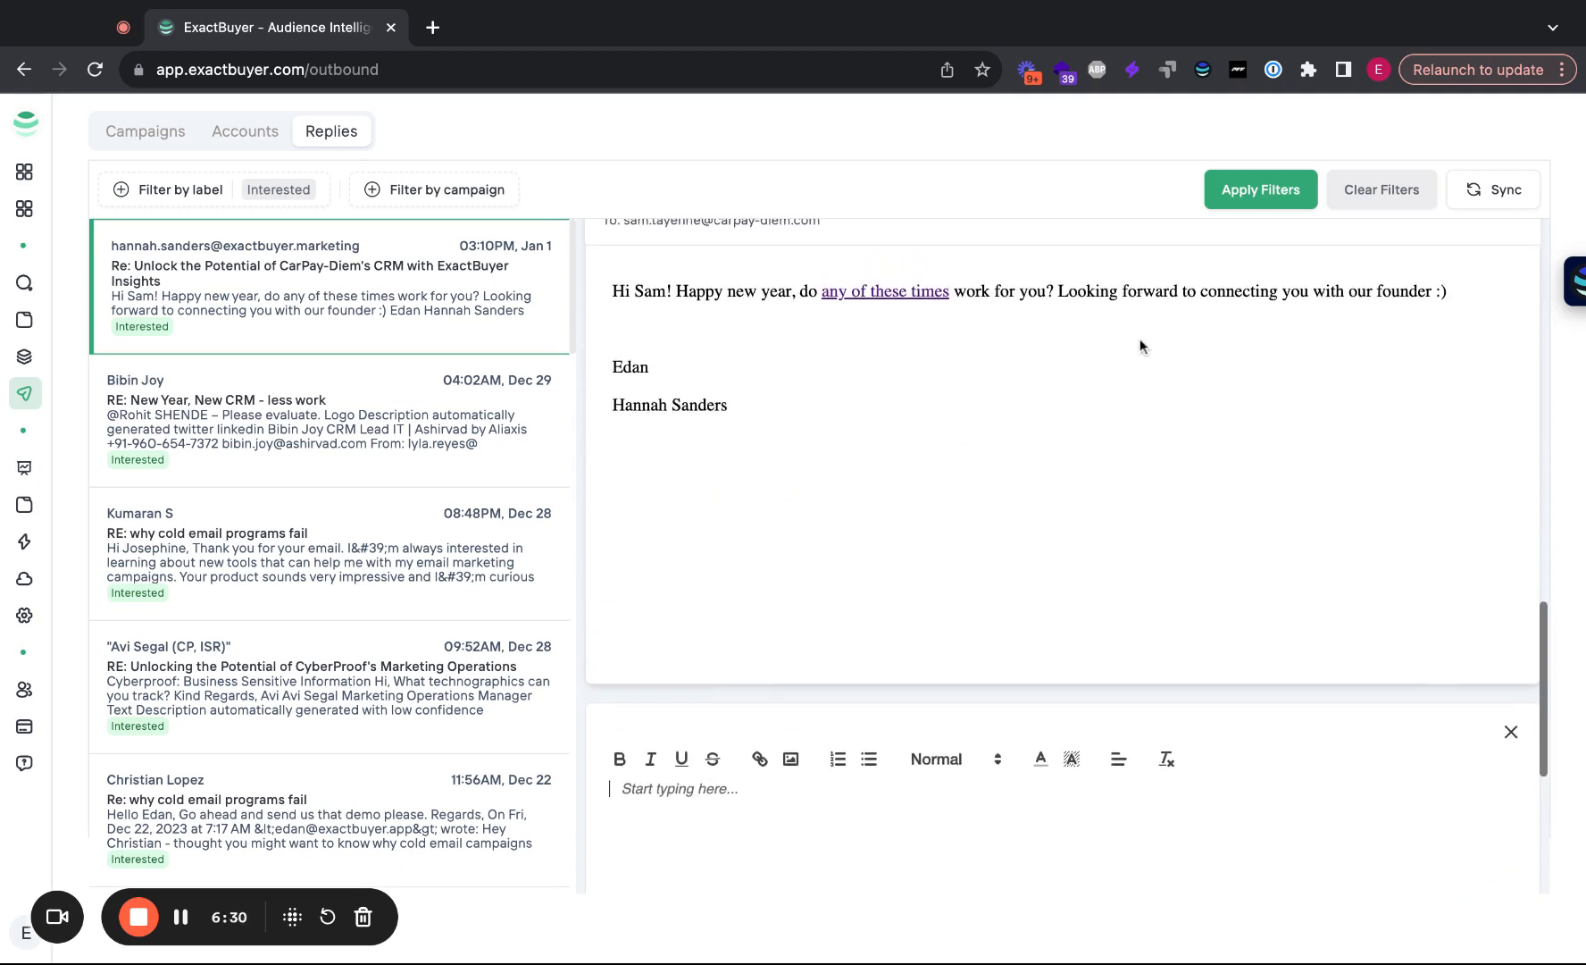
scroll(1036, 418, "down", 3)
scroll(835, 714, "down", 2)
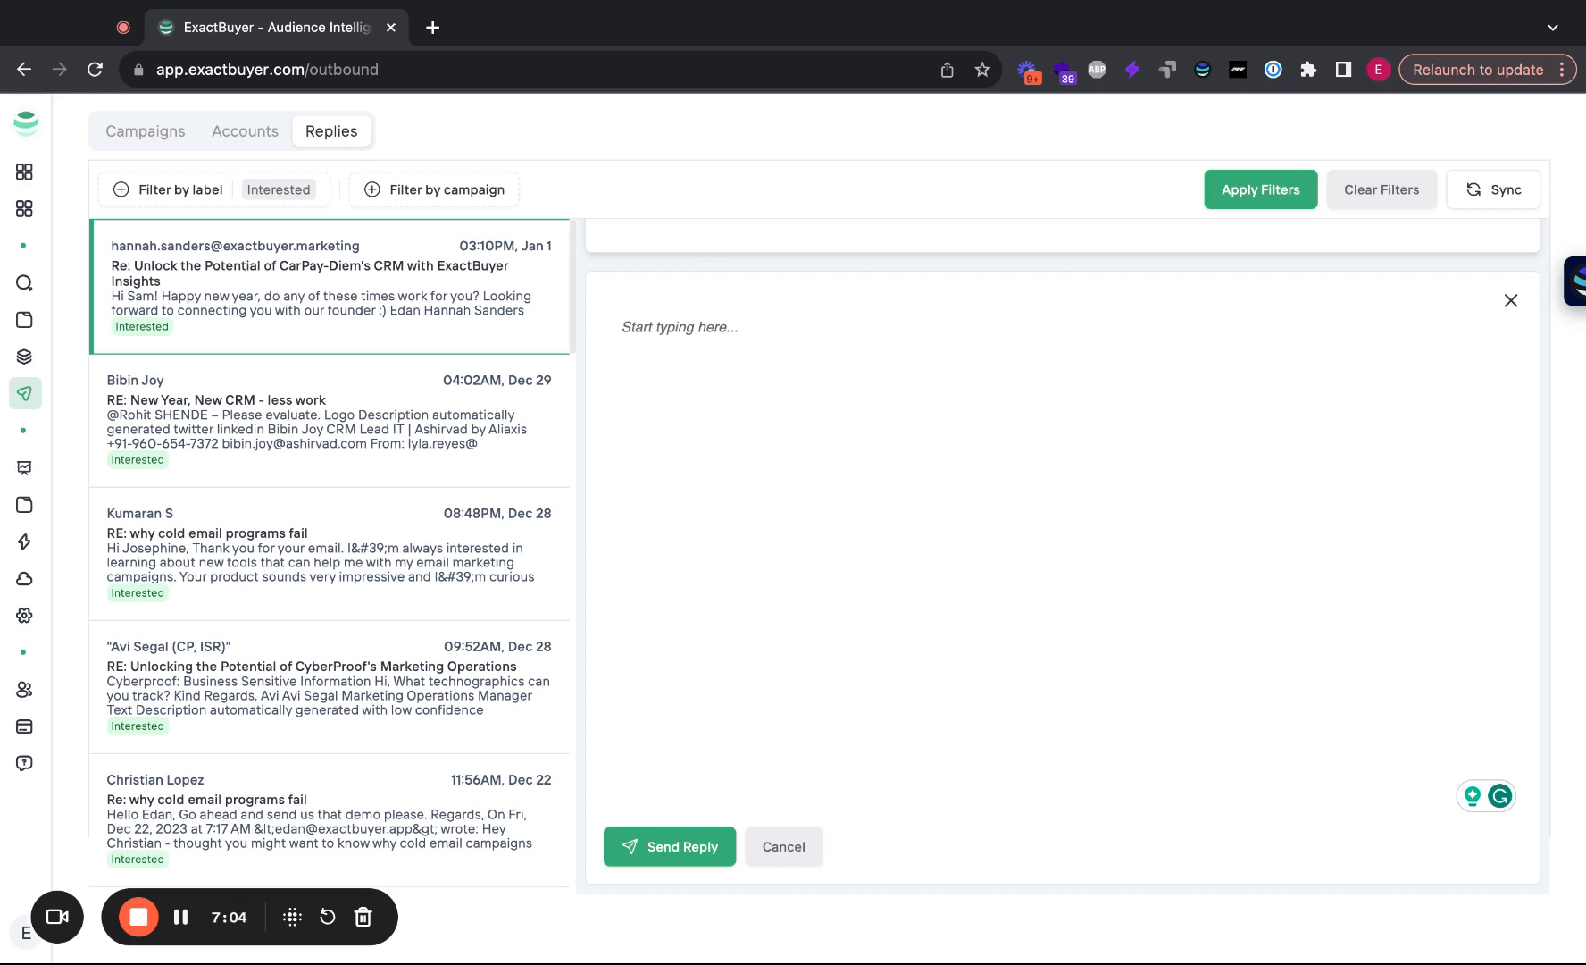
type("q")
key("BackSpace")
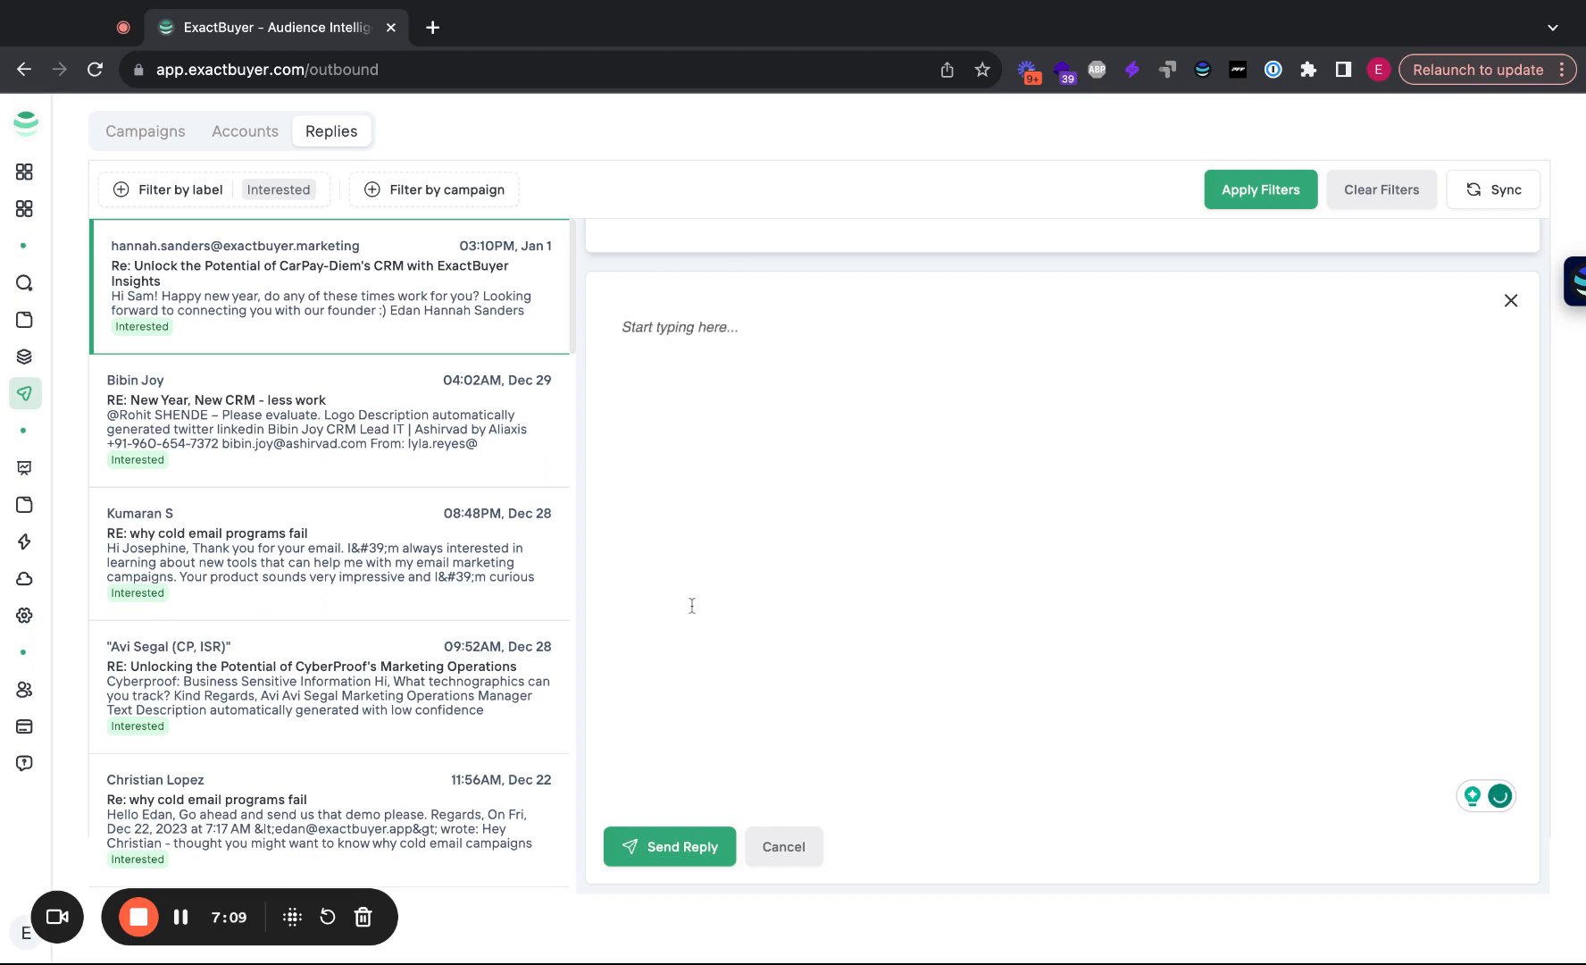